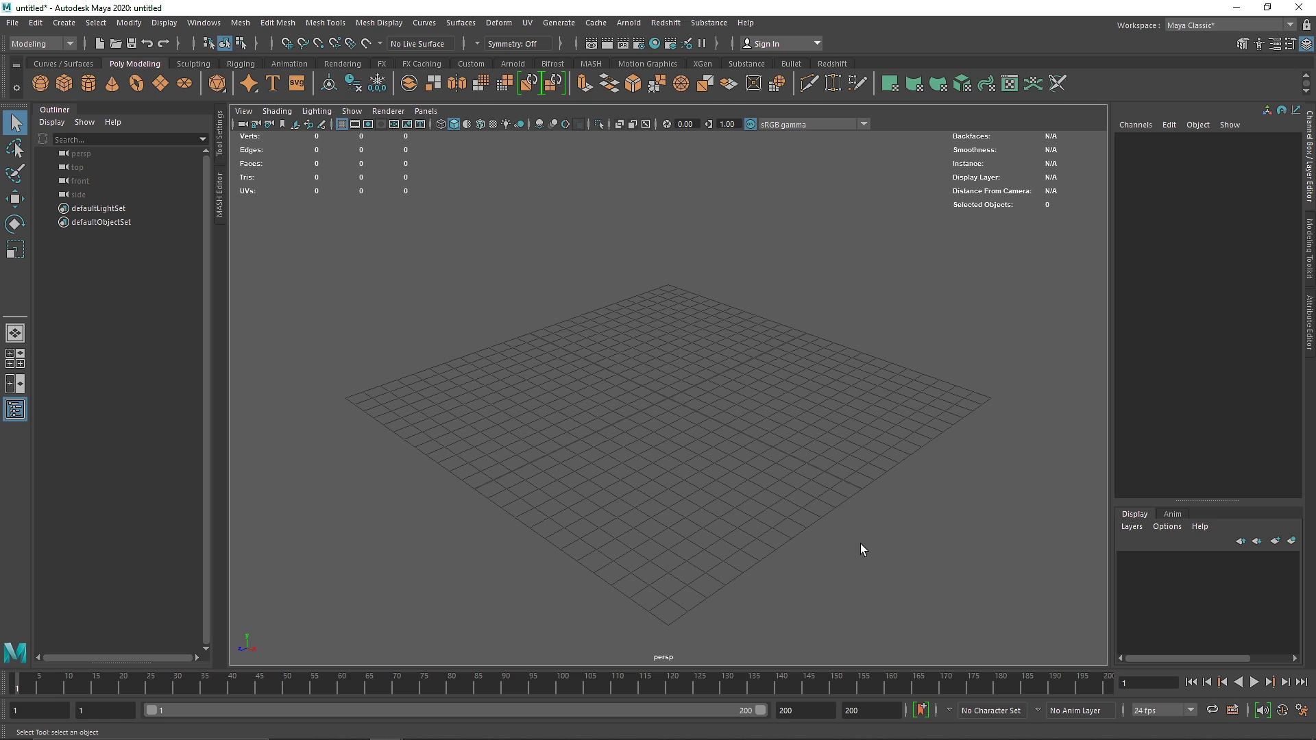
- Hide the Outliner and create a polygon sphere framed in the perspective view
{"action": "left_click", "coordinate": [15, 409]}
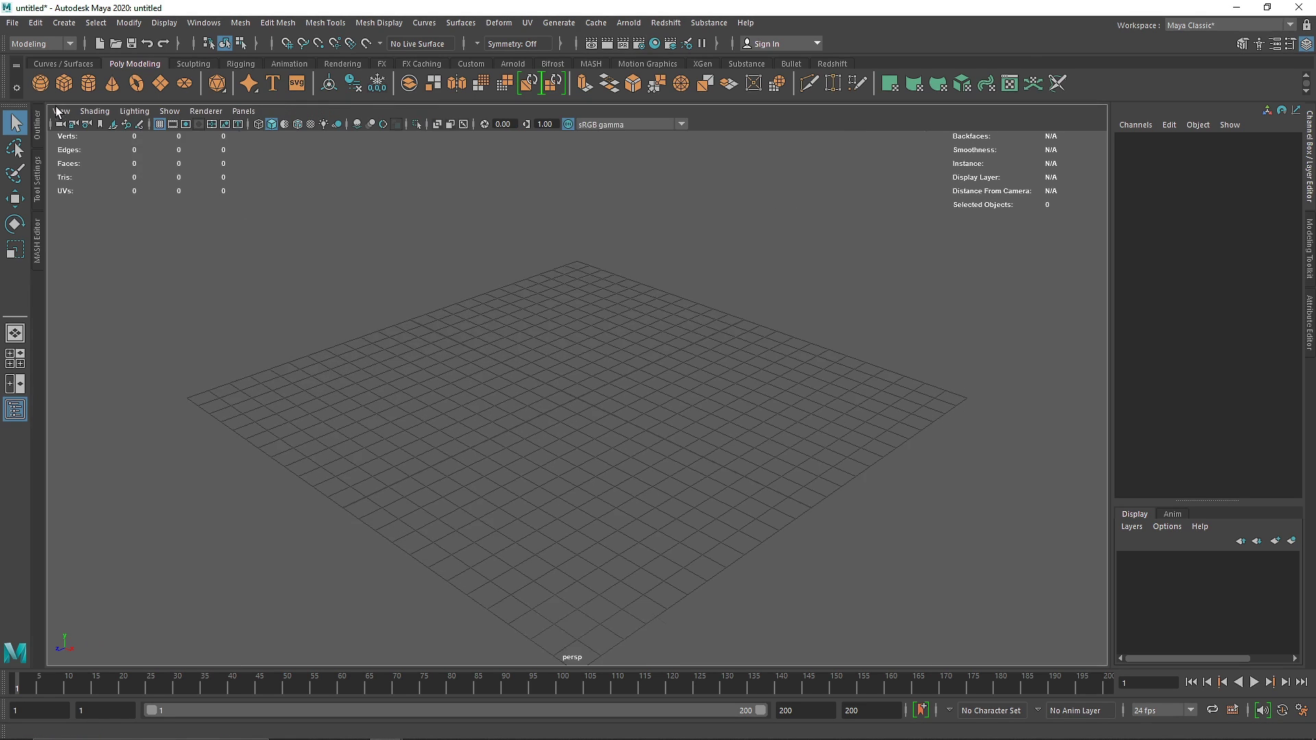
{"action": "left_click", "coordinate": [39, 83]}
{"action": "key", "text": "f"}
{"action": "key", "text": "w"}
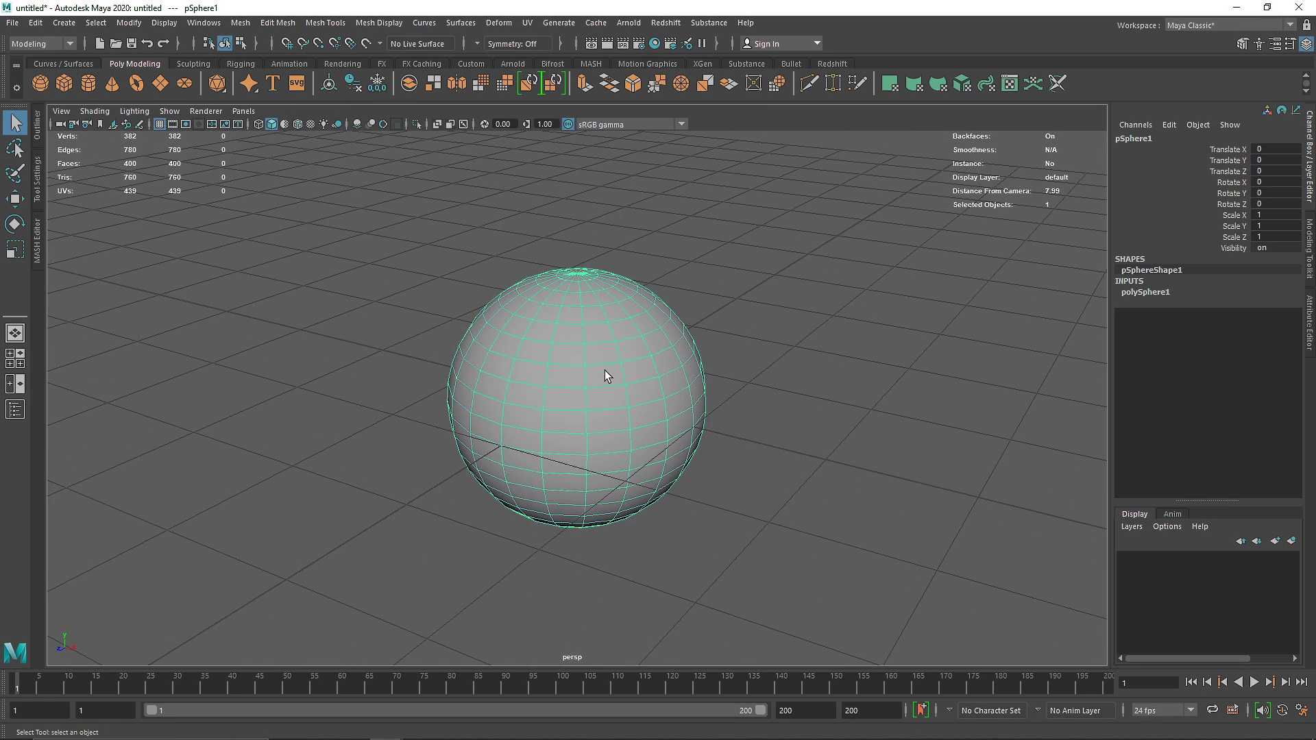
- Scale the sphere uniformly to about 1.711, raise it to about 2.135 in Translate Y, and display it with smooth preview
{"action": "scroll", "coordinate": [604, 370], "scroll_direction": "down", "scroll_amount": 5}
{"action": "left_click_drag", "start_coordinate": [579, 341], "coordinate": [588, 285]}
{"action": "key", "text": "r"}
{"action": "key", "text": "w"}
{"action": "key", "text": "3"}
{"action": "left_click", "coordinate": [720, 303]}
{"action": "scroll", "coordinate": [665, 302], "scroll_direction": "up", "scroll_amount": 3}
- Assign a new Arnold aiStandardSurface material to the sphere
{"action": "left_click", "coordinate": [611, 226]}
{"action": "right_click", "coordinate": [602, 215]}
{"action": "left_click", "coordinate": [598, 567]}
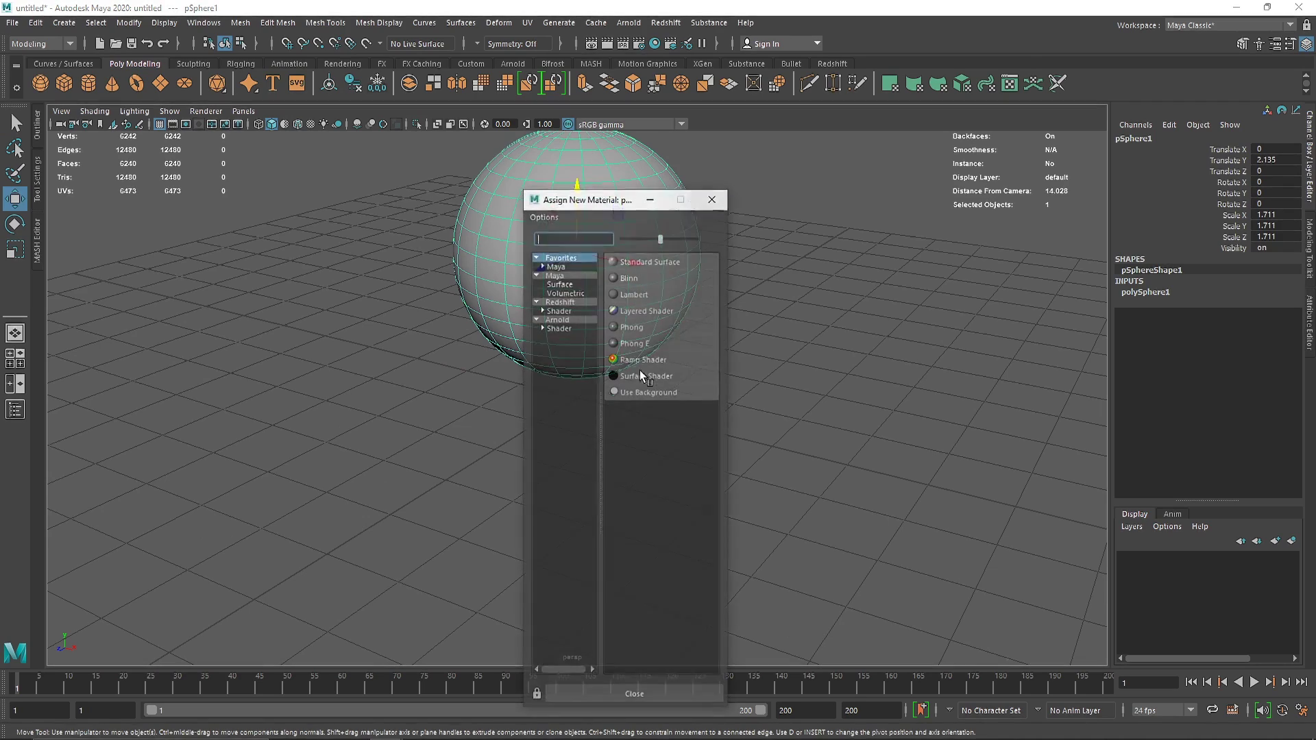
{"action": "left_click", "coordinate": [578, 327]}
{"action": "left_click", "coordinate": [655, 457]}
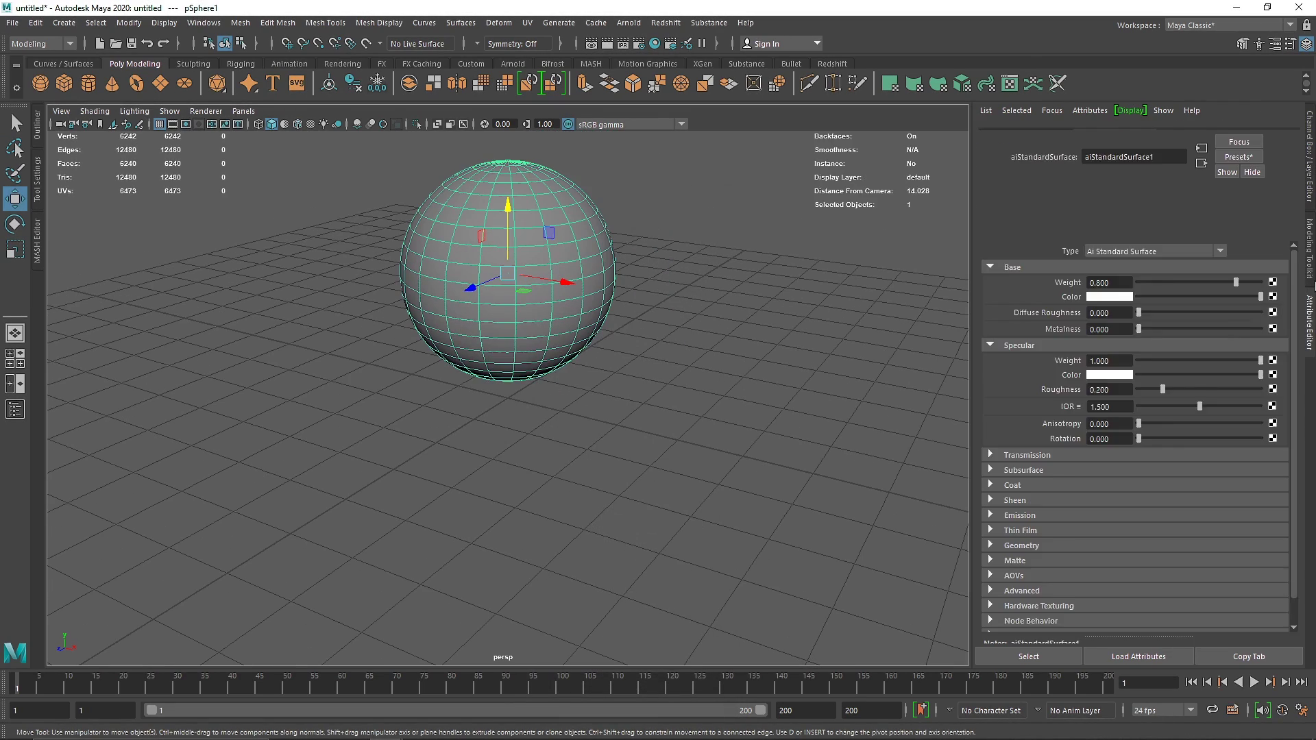
- Rename the sphere's material as Ramp and set its base weight to 1.000
{"action": "left_click_drag", "start_coordinate": [1165, 170], "coordinate": [1096, 171]}
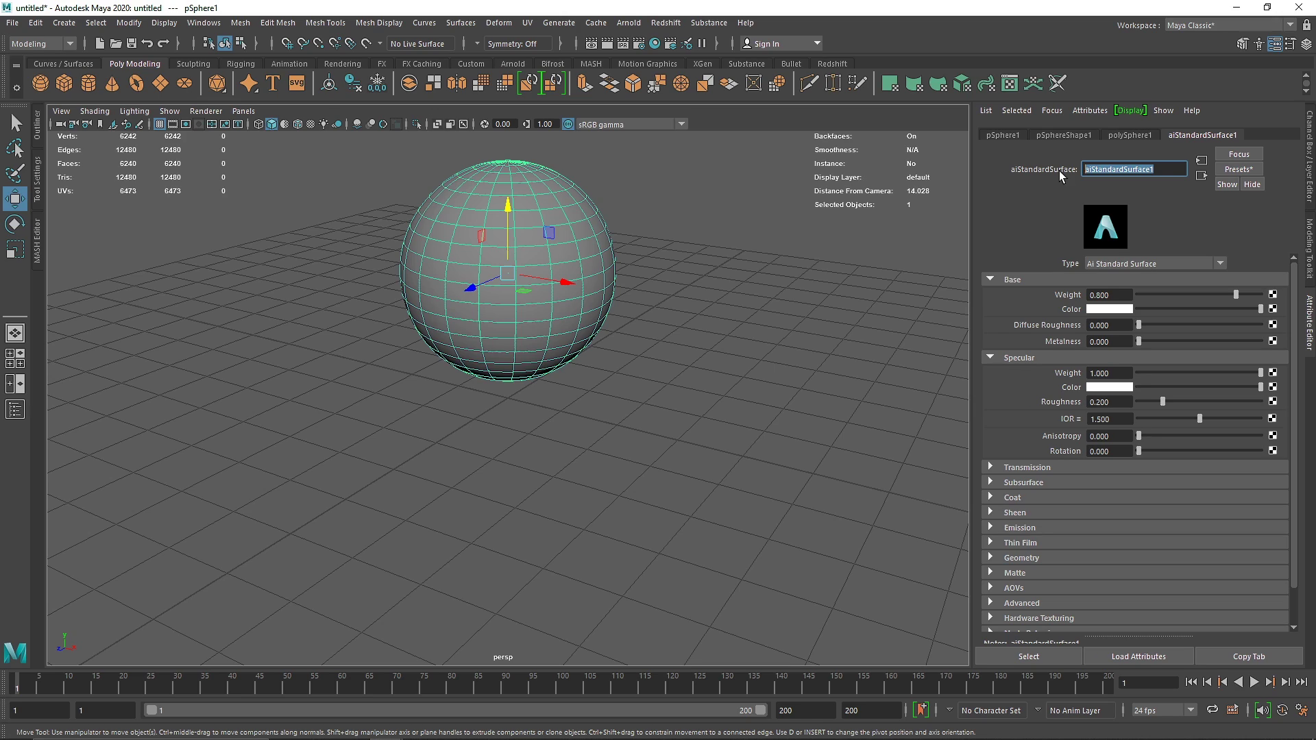
{"action": "type", "text": "T"}
{"action": "type", "text": "Ramp"}
{"action": "key", "text": "Return"}
{"action": "left_click_drag", "start_coordinate": [1236, 295], "coordinate": [1279, 296]}
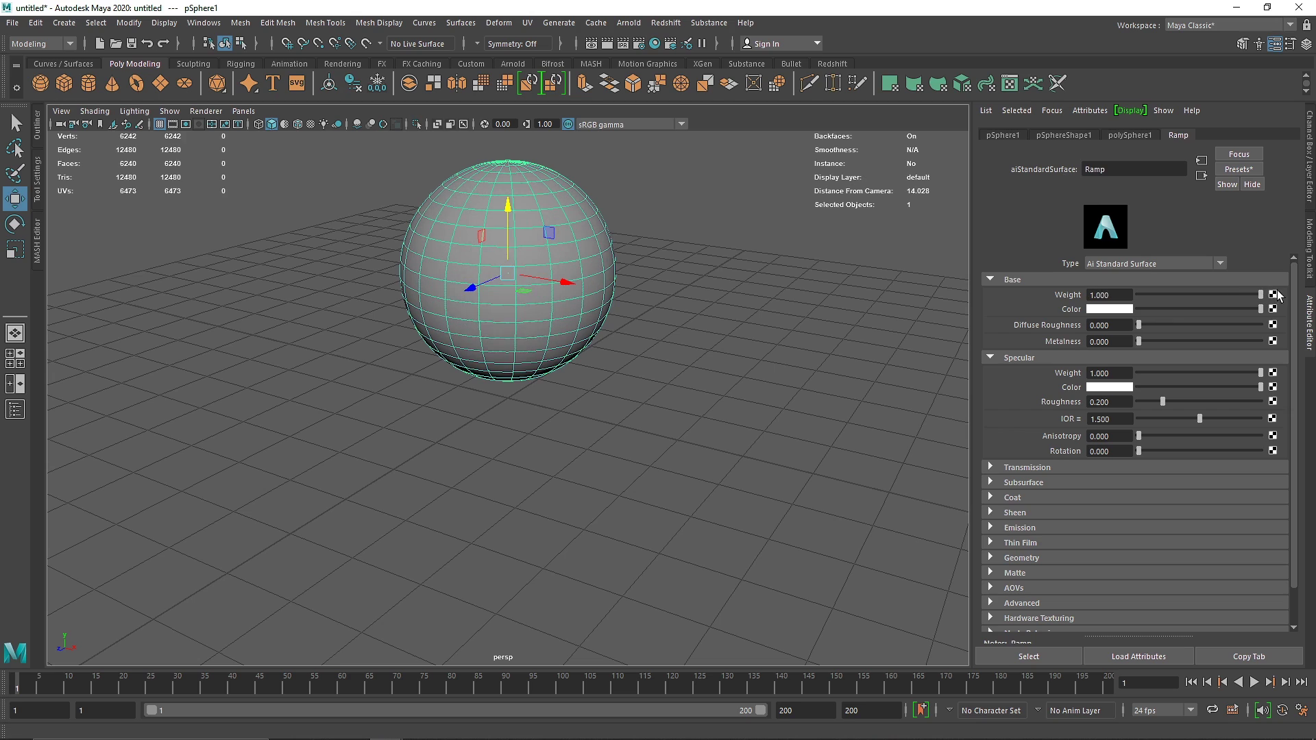
- Open the Hypershade and graph the Ramp material's network in the work area
{"action": "left_click", "coordinate": [655, 290]}
{"action": "left_click", "coordinate": [652, 43]}
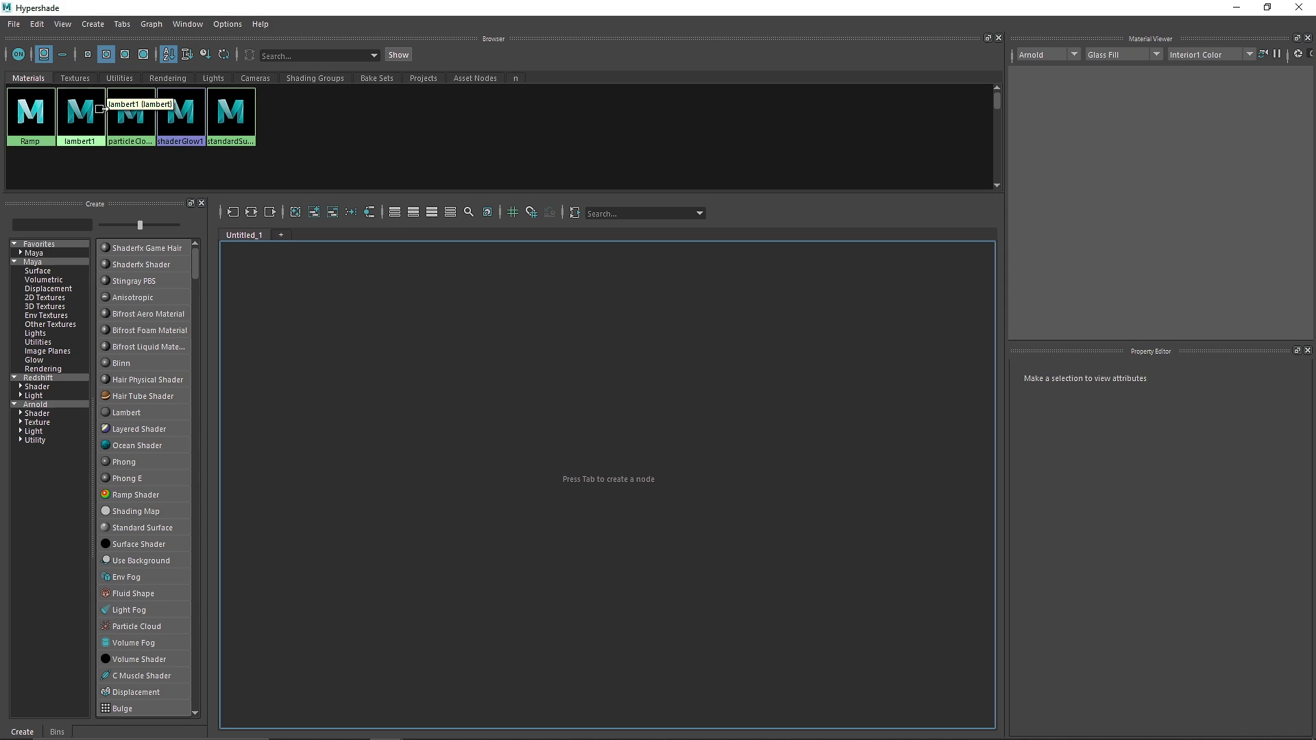
{"action": "right_click", "coordinate": [29, 115]}
{"action": "left_click", "coordinate": [129, 157]}
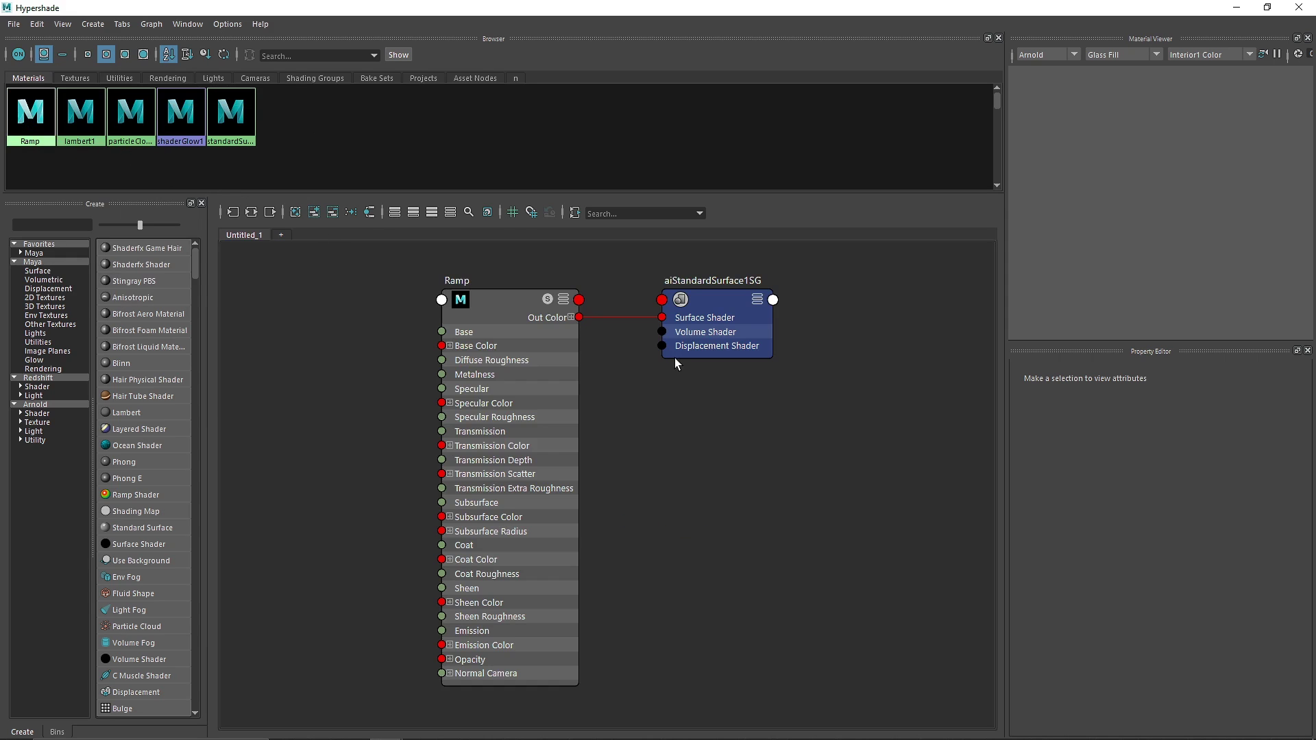
- Preview the Ramp shading network in the Material Viewer using the Shader Ball geometry
{"action": "left_click", "coordinate": [828, 356]}
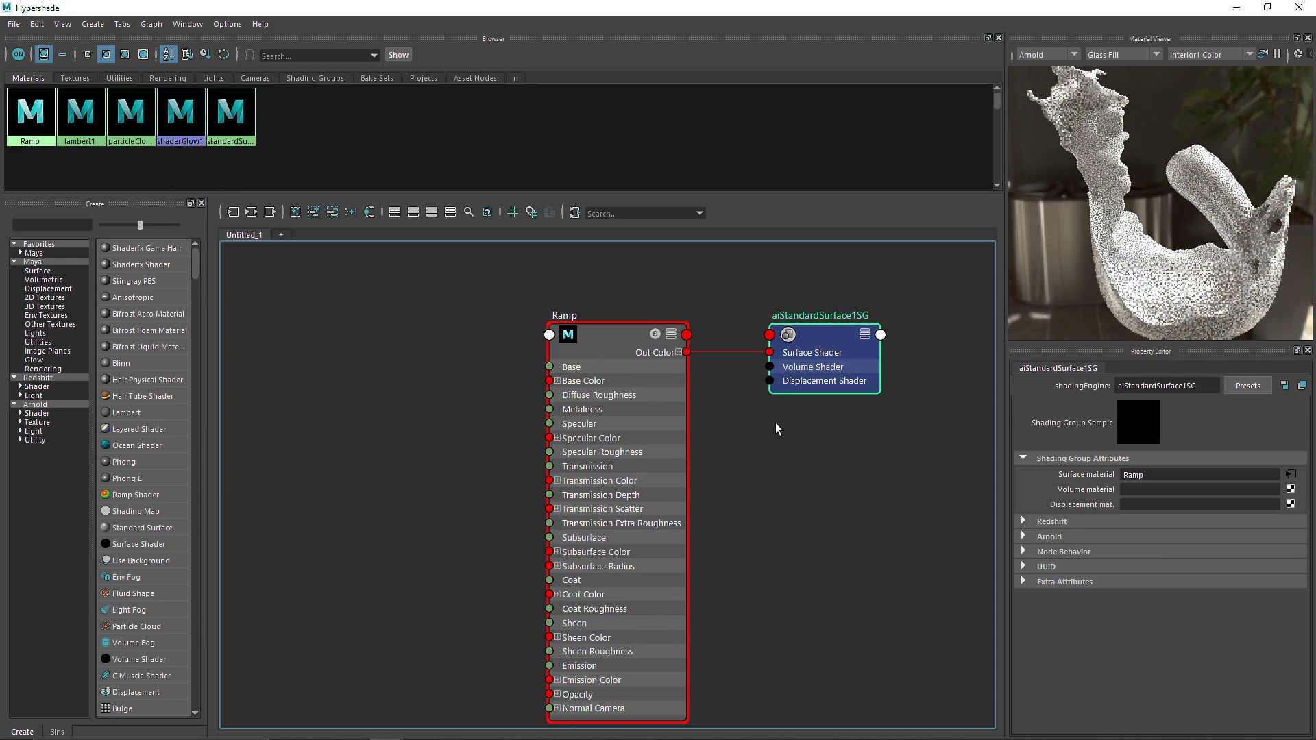
{"action": "left_click", "coordinate": [1144, 55]}
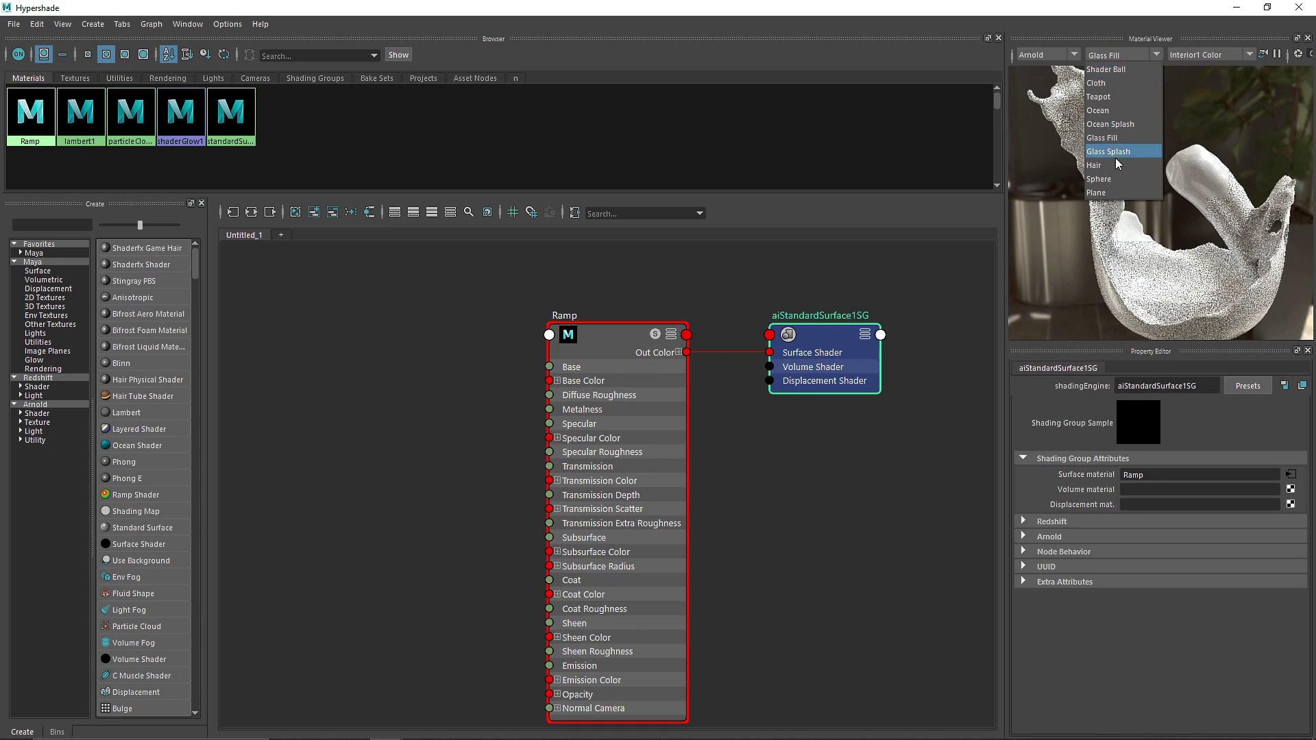
{"action": "left_click", "coordinate": [1109, 70]}
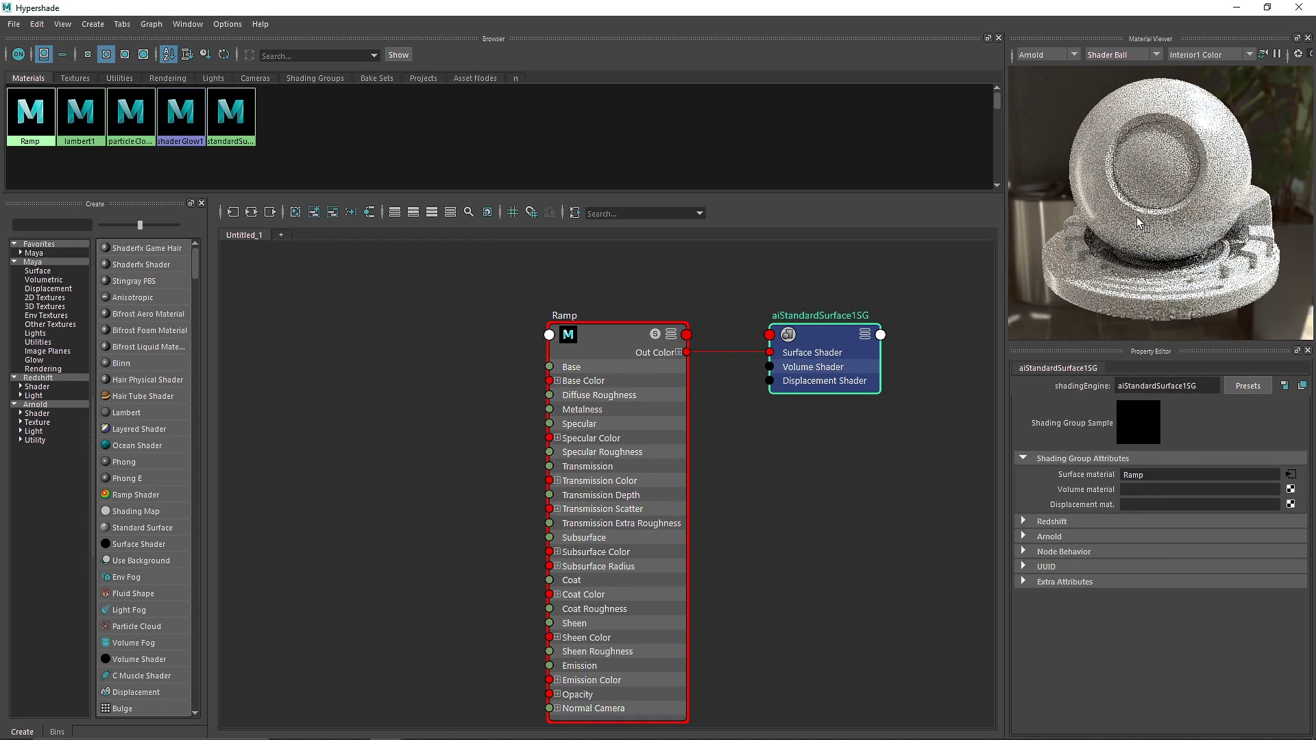
- Search the Hypershade's list of creatable nodes for ramp
{"action": "left_click_drag", "start_coordinate": [512, 275], "coordinate": [885, 367]}
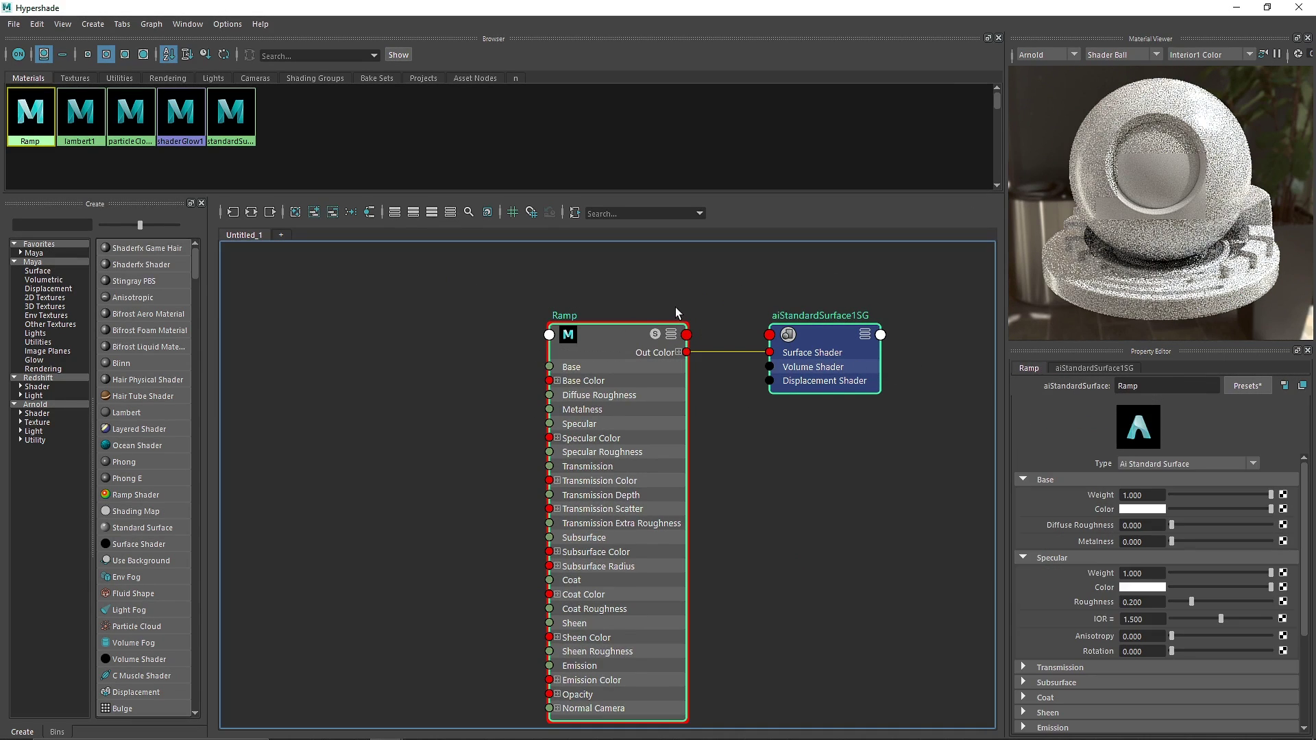
{"action": "scroll", "coordinate": [668, 305], "scroll_direction": "up", "scroll_amount": 2}
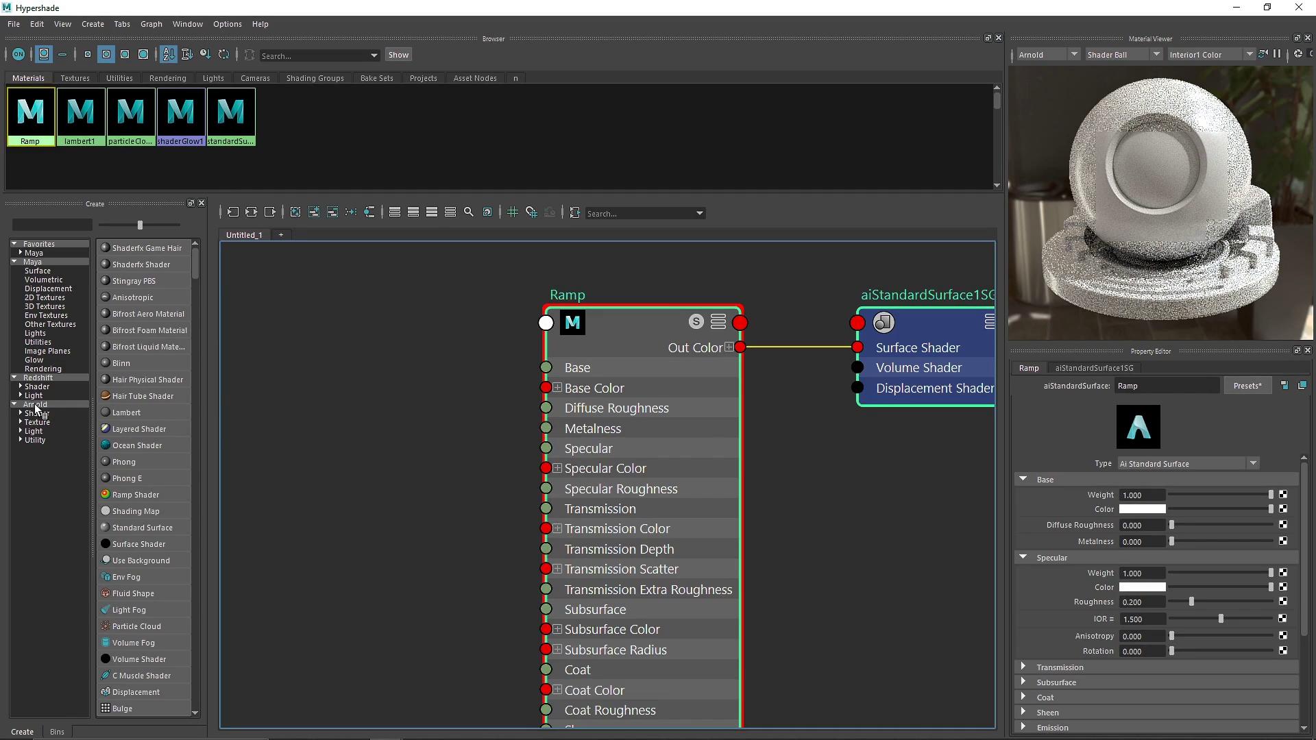
{"action": "left_click", "coordinate": [38, 225]}
{"action": "type", "text": "ramp"}
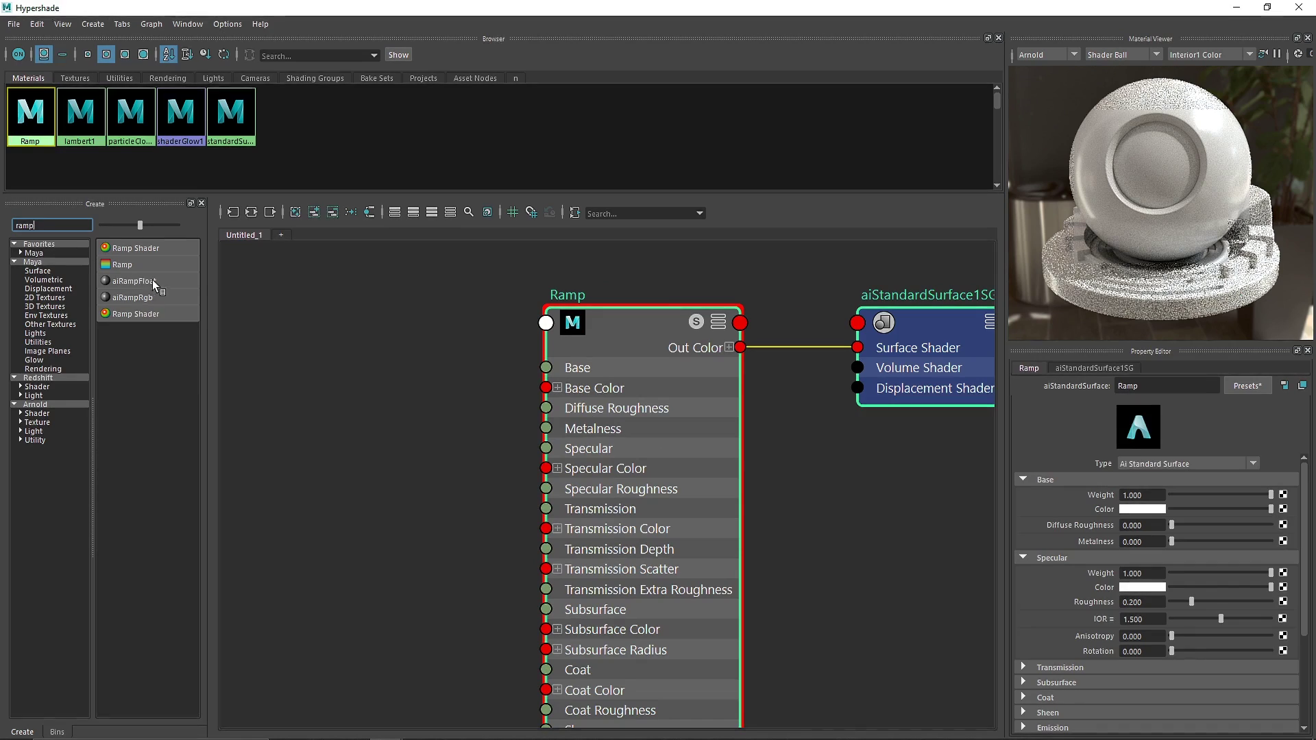
- Try adding a standard Maya Ramp texture beside the material, then delete it together with its 2D placement node
{"action": "left_click", "coordinate": [117, 264]}
{"action": "left_click_drag", "start_coordinate": [754, 480], "coordinate": [460, 391]}
{"action": "left_click_drag", "start_coordinate": [414, 510], "coordinate": [240, 517]}
{"action": "middle_click_drag", "start_coordinate": [412, 583], "coordinate": [473, 585], "text": "alt"}
{"action": "left_click_drag", "start_coordinate": [500, 351], "coordinate": [455, 381], "text": "shift"}
{"action": "left_click_drag", "start_coordinate": [307, 317], "coordinate": [439, 577]}
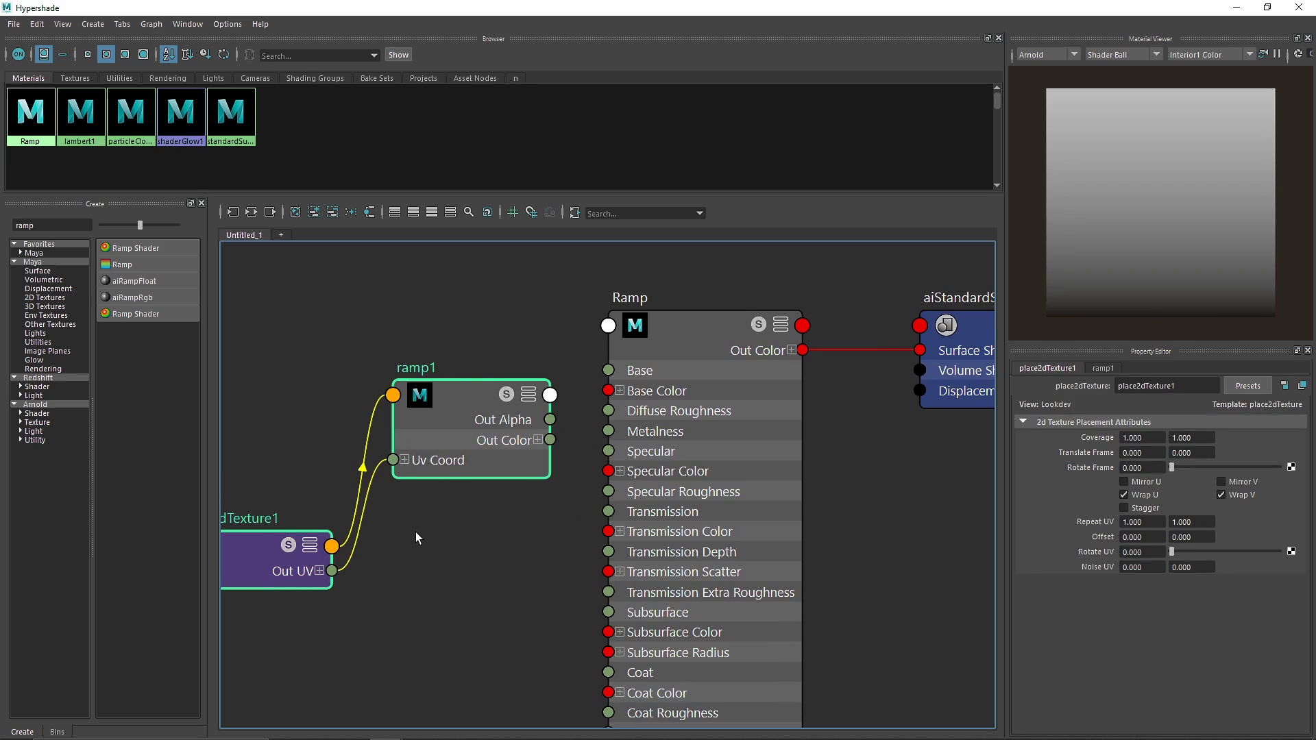
{"action": "key", "text": "Delete"}
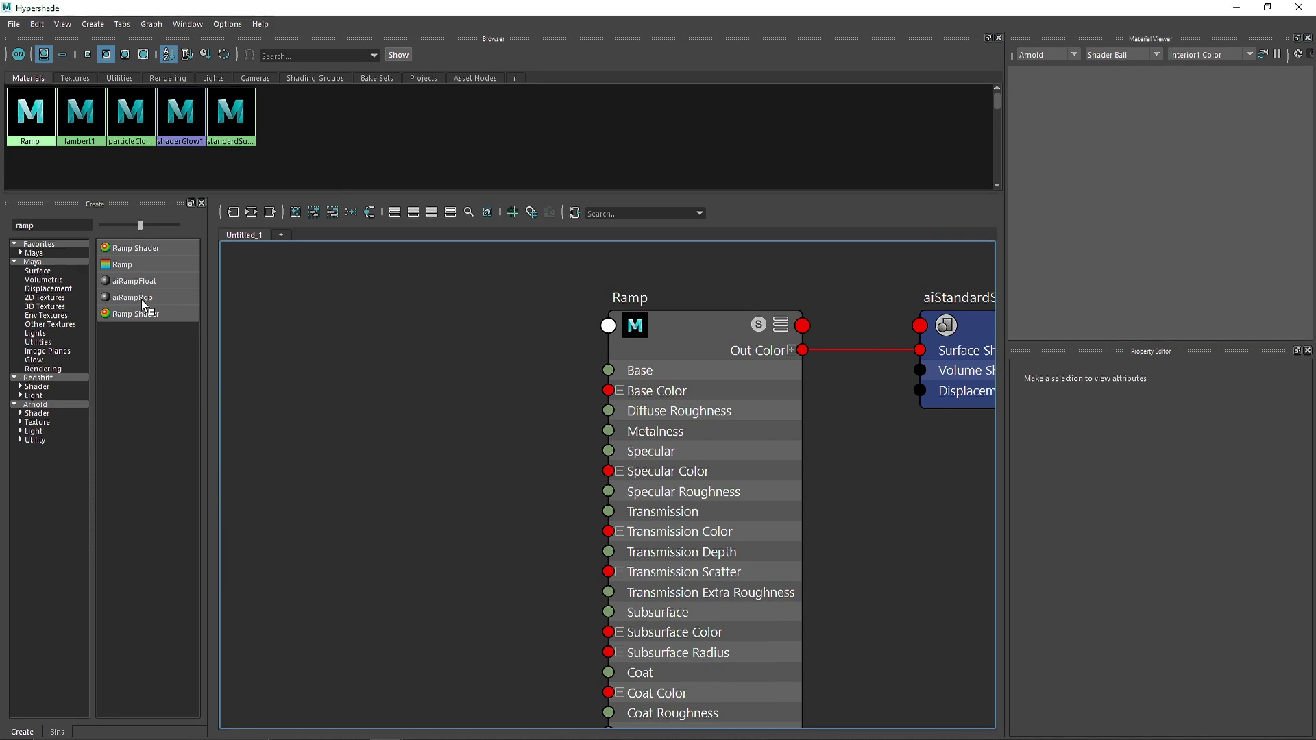
- Create aiRampRgb and aiRampFloat nodes, delete aiRampFloat, and connect aiRampRgb's Out Color to the Ramp material's Base Color
{"action": "left_click", "coordinate": [133, 296]}
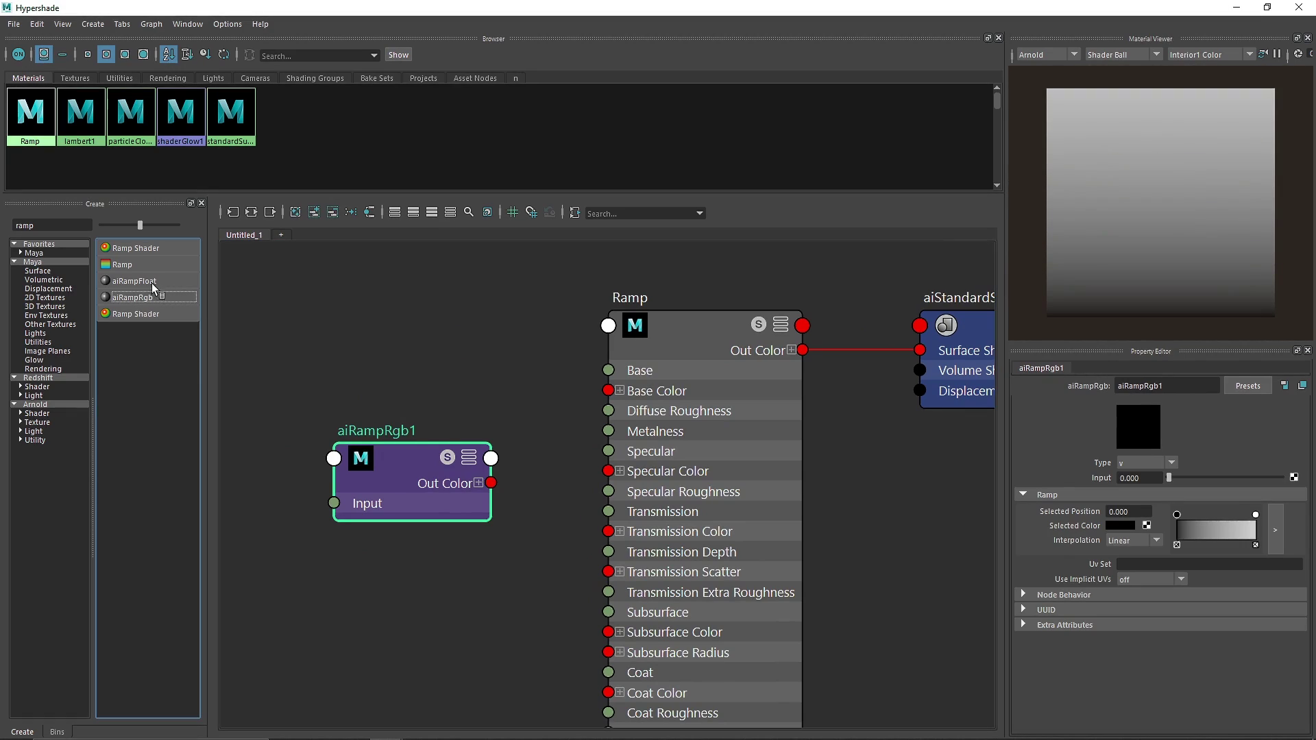
{"action": "left_click", "coordinate": [151, 282]}
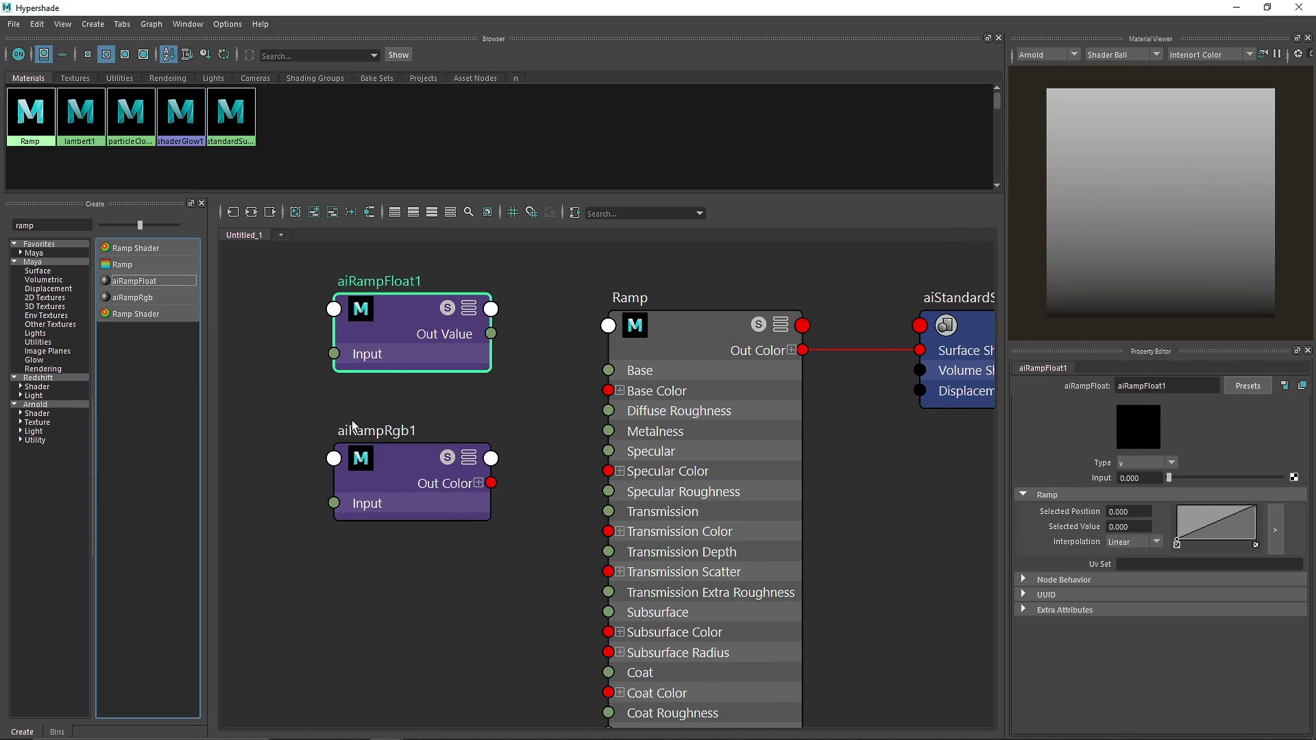
{"action": "left_click", "coordinate": [425, 480]}
{"action": "left_click", "coordinate": [397, 312]}
{"action": "key", "text": "Delete"}
{"action": "left_click_drag", "start_coordinate": [476, 475], "coordinate": [608, 390]}
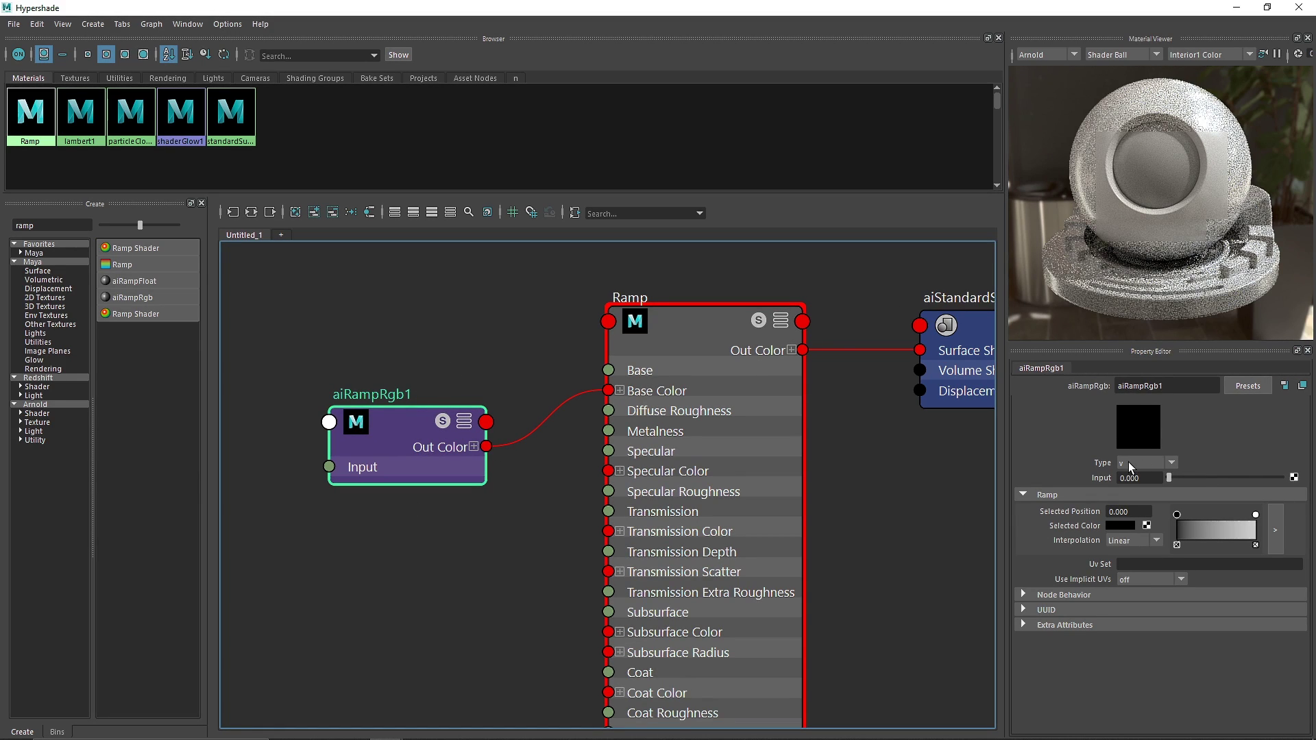
- Examine the available Type and Interpolation options of the aiRampRgb node
{"action": "left_click", "coordinate": [1131, 467]}
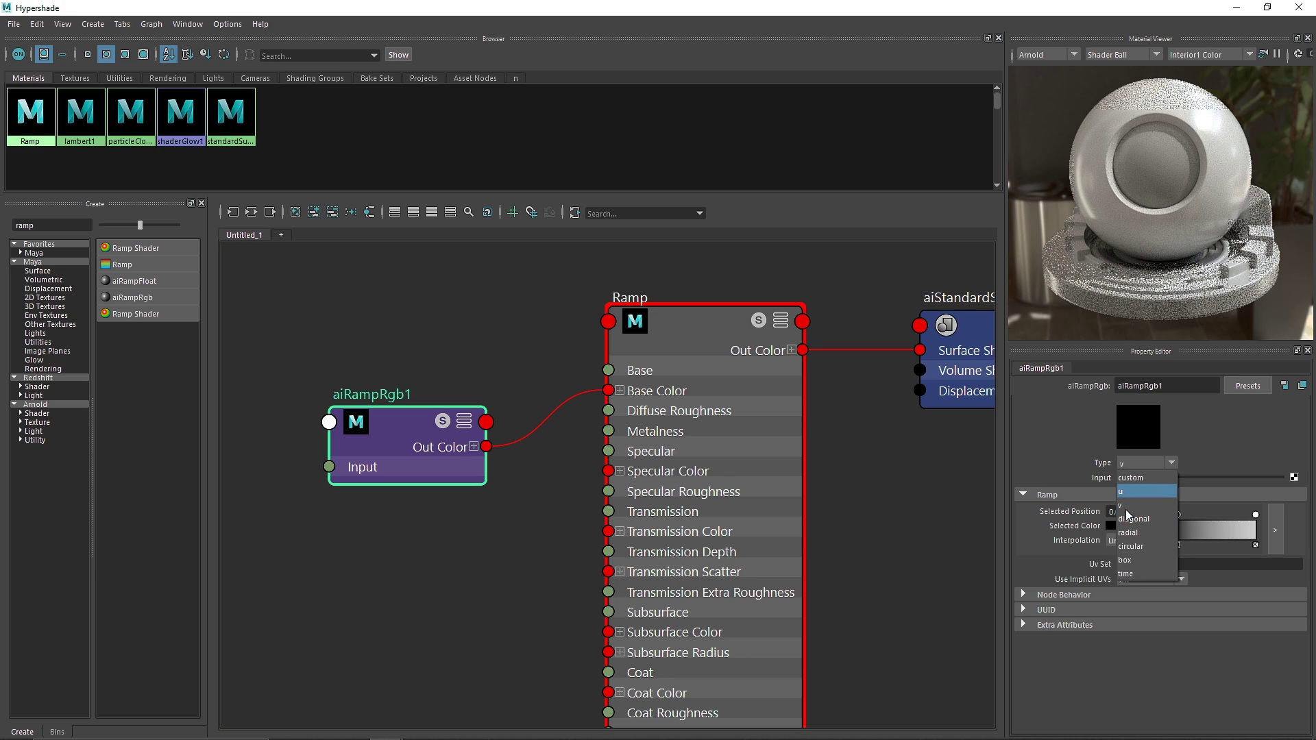
{"action": "left_click", "coordinate": [1219, 428]}
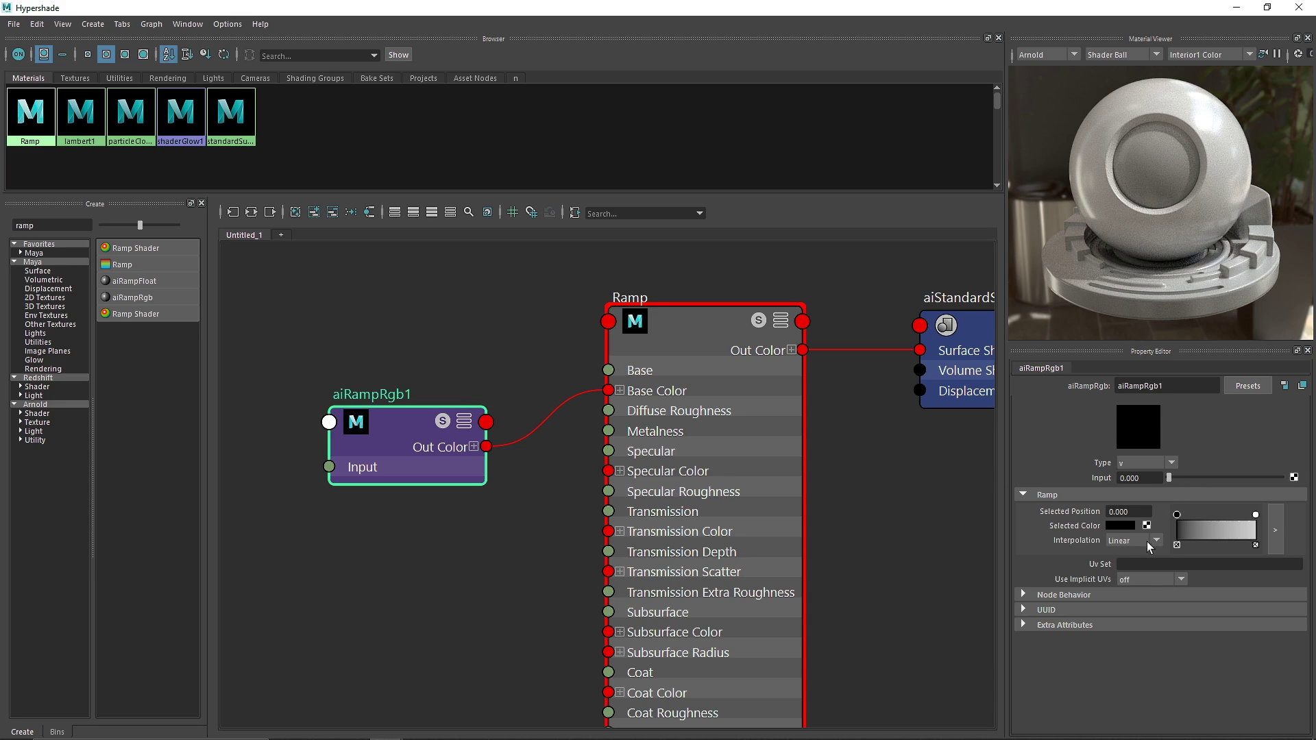
{"action": "left_click", "coordinate": [1118, 542]}
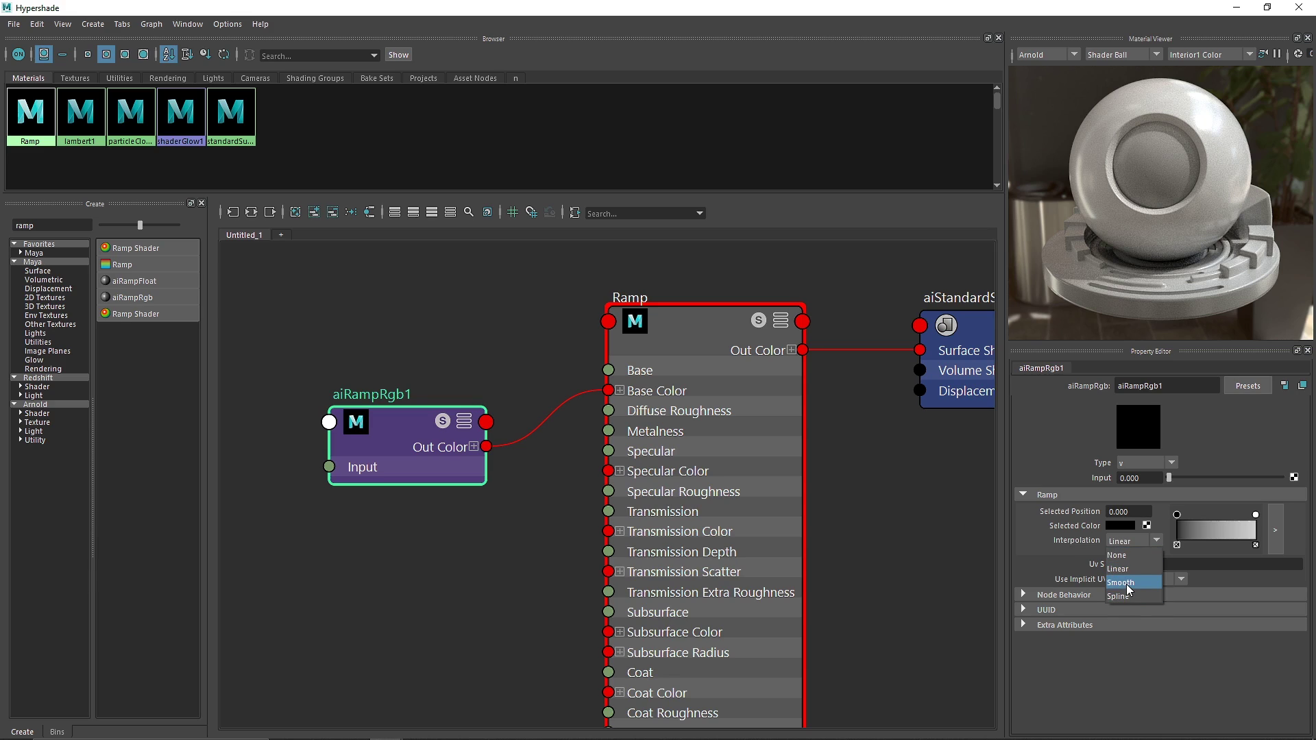
{"action": "left_click", "coordinate": [1201, 444]}
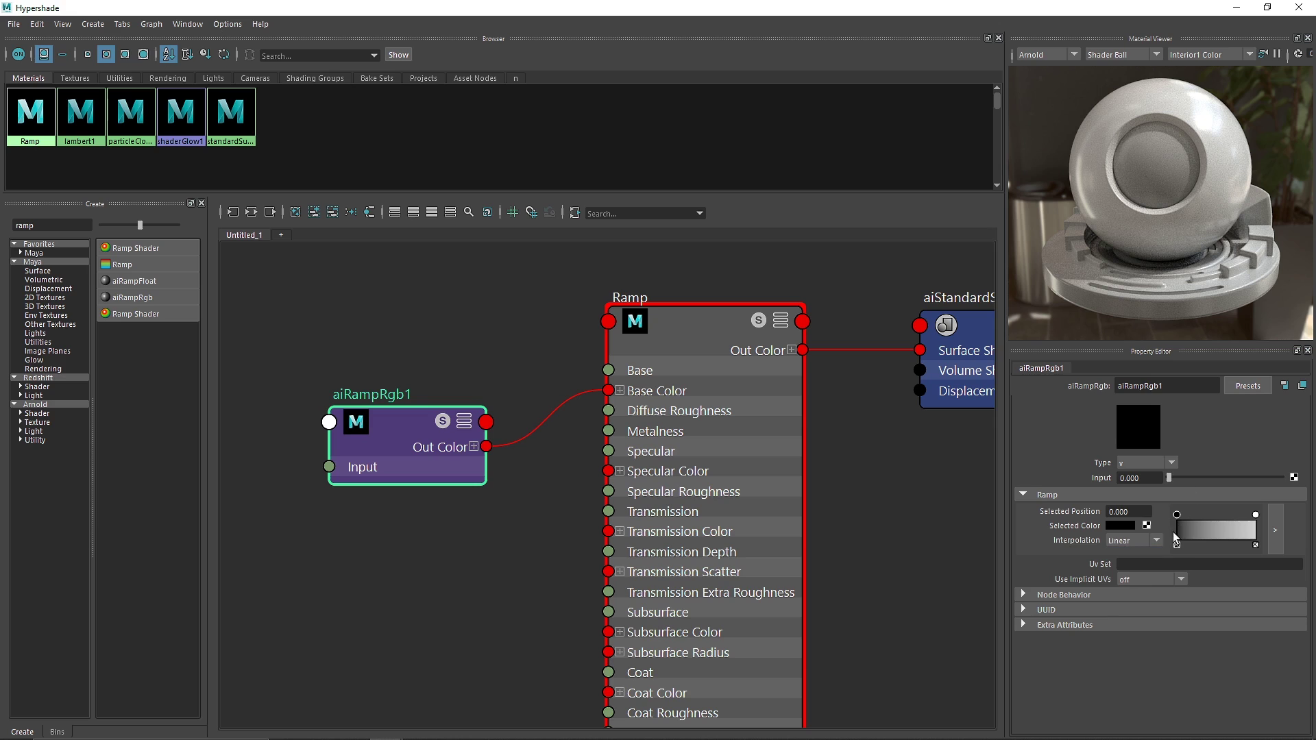
- Set the aiRampRgb color point at position 0.000 to cyan
{"action": "left_click_drag", "start_coordinate": [1177, 515], "coordinate": [1176, 514]}
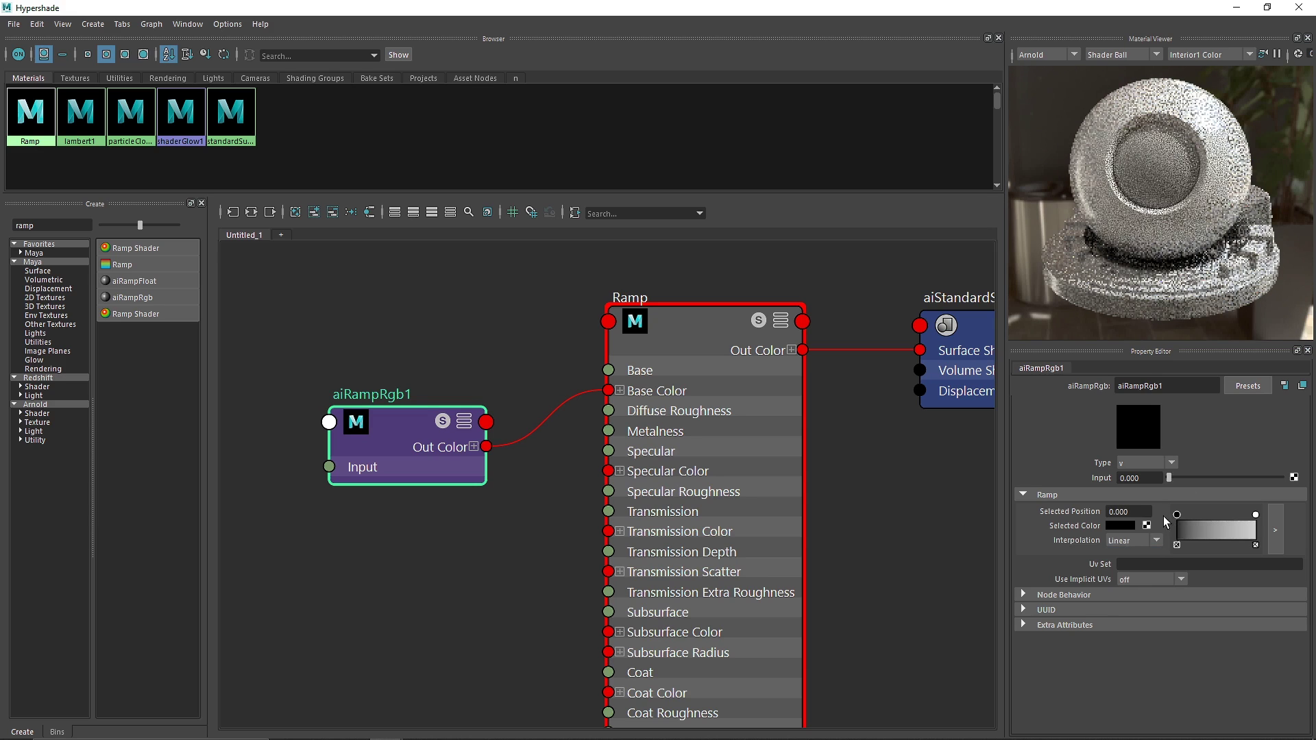
{"action": "left_click", "coordinate": [1255, 515]}
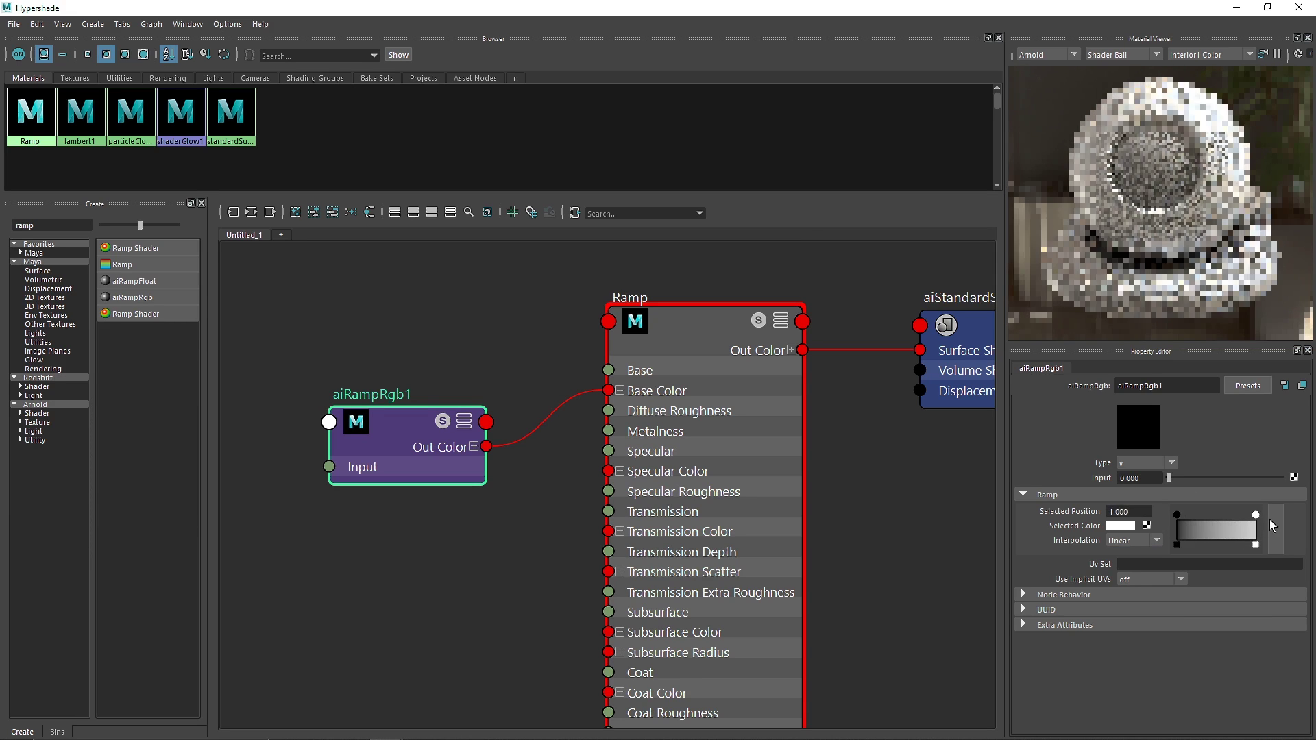
{"action": "left_click", "coordinate": [1178, 515]}
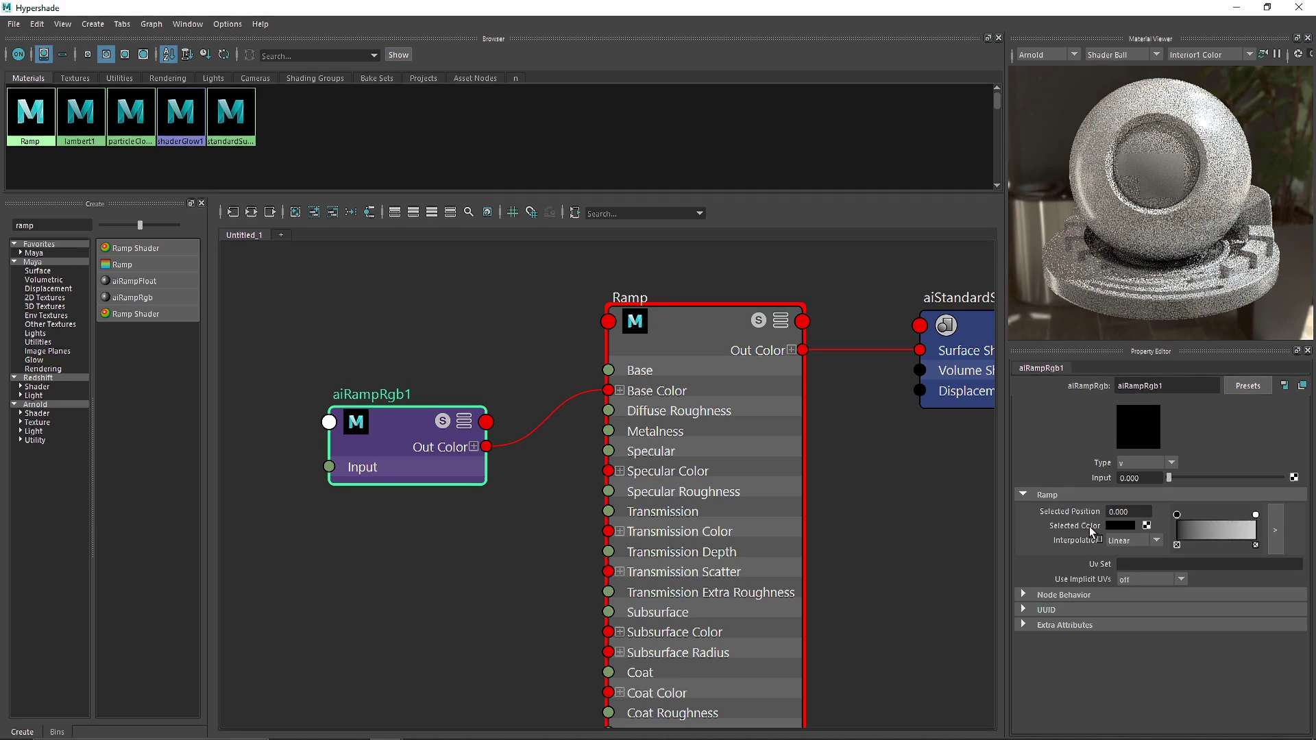
{"action": "left_click", "coordinate": [1121, 525]}
{"action": "left_click", "coordinate": [1104, 492]}
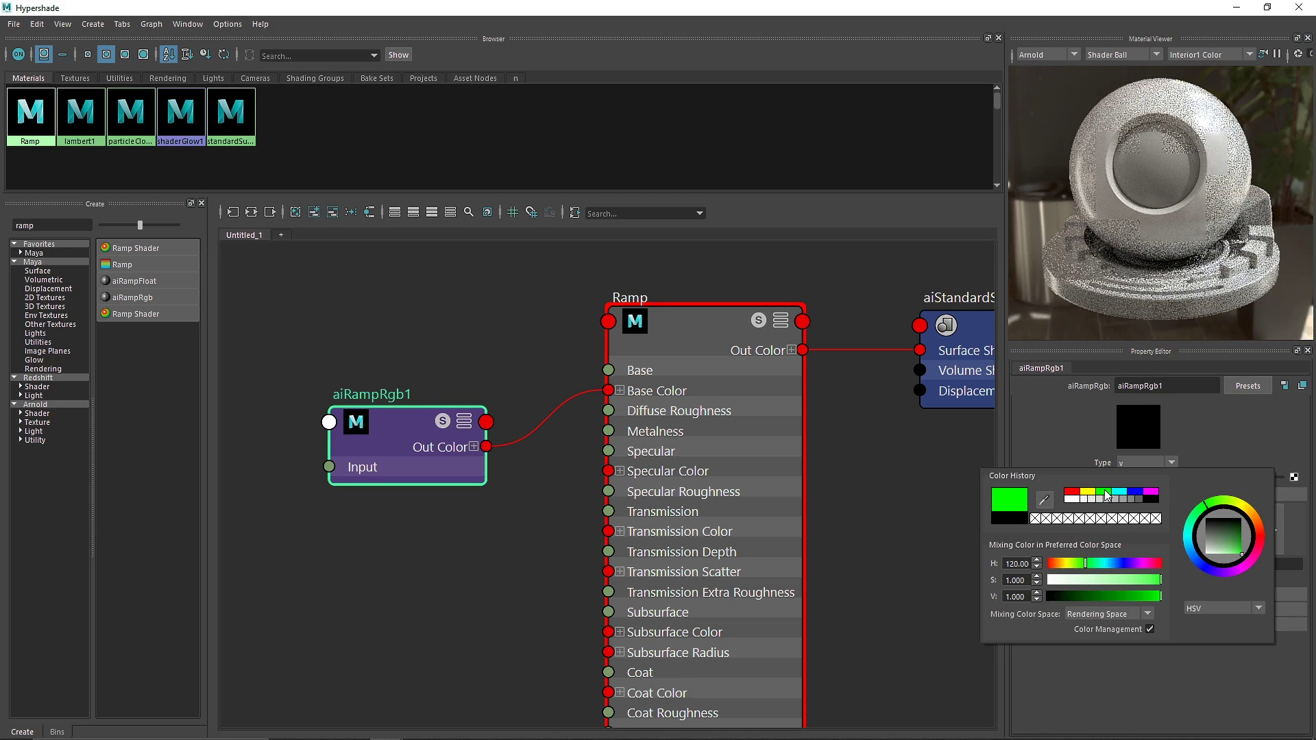
{"action": "left_click", "coordinate": [1119, 491]}
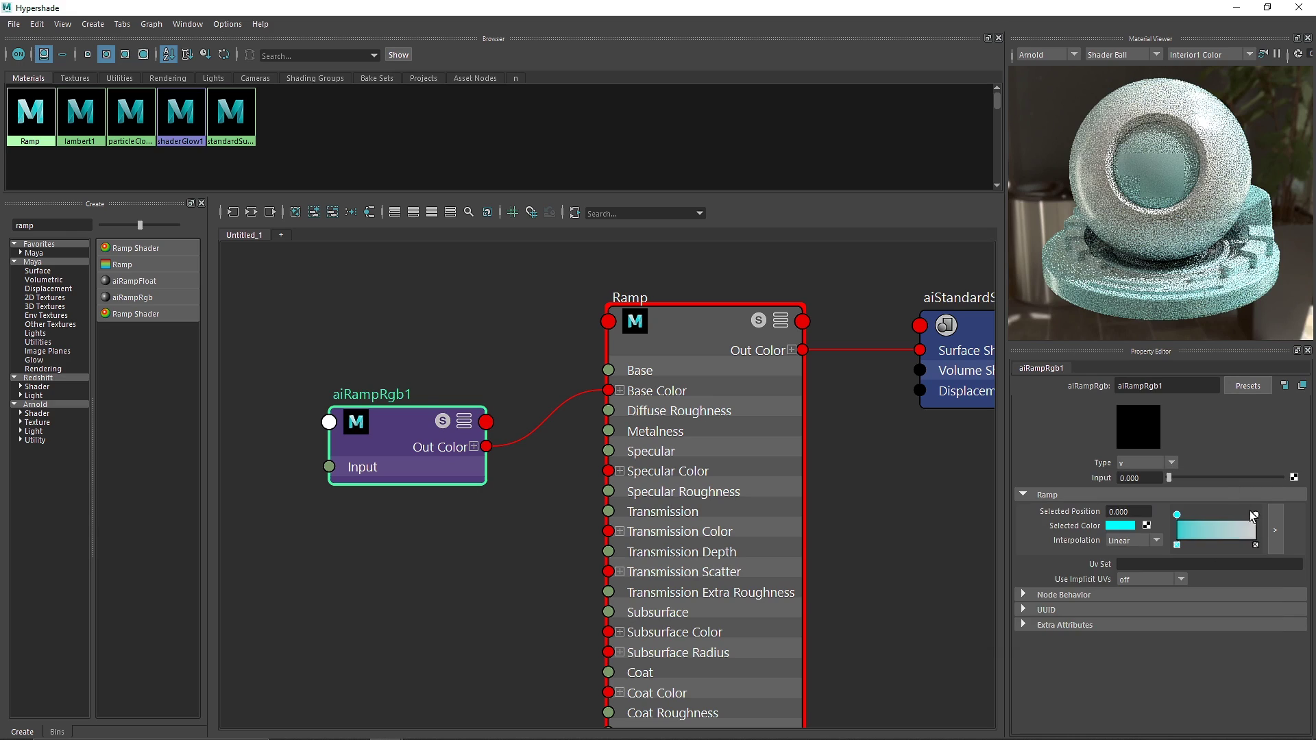
- Set the aiRampRgb color point at position 1.000 to red
{"action": "left_click", "coordinate": [1256, 514]}
{"action": "left_click", "coordinate": [1121, 526]}
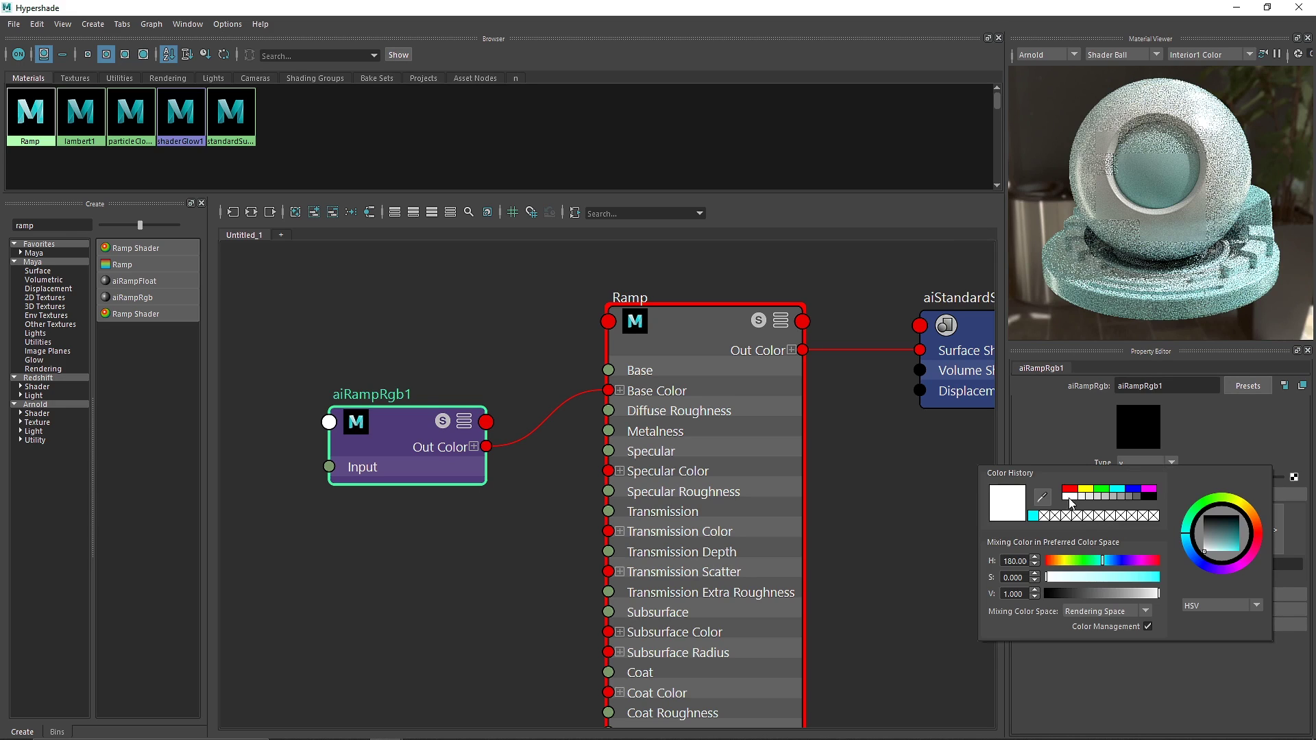
{"action": "left_click", "coordinate": [1069, 488]}
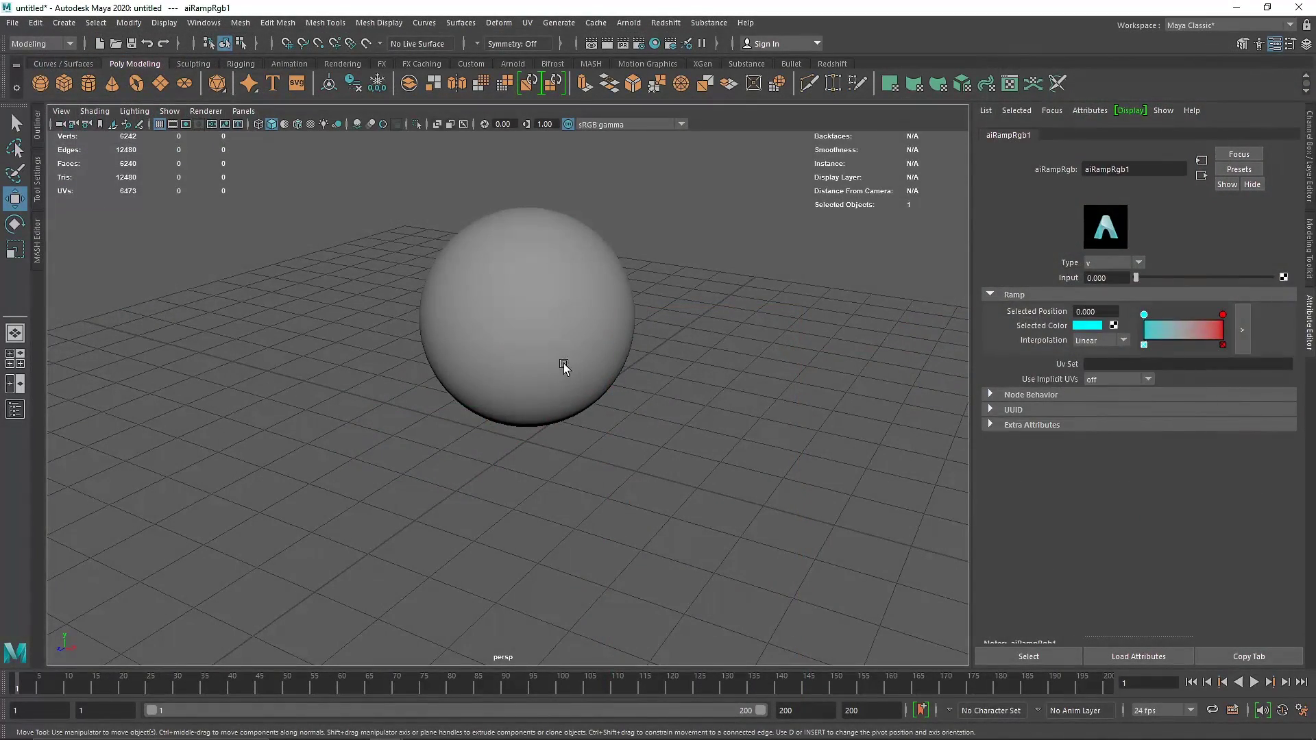
- Return to the main viewport, select the sphere, and start rendering the scene in the Arnold RenderView
{"action": "left_click", "coordinate": [566, 349]}
{"action": "scroll", "coordinate": [543, 264], "scroll_direction": "up", "scroll_amount": 2}
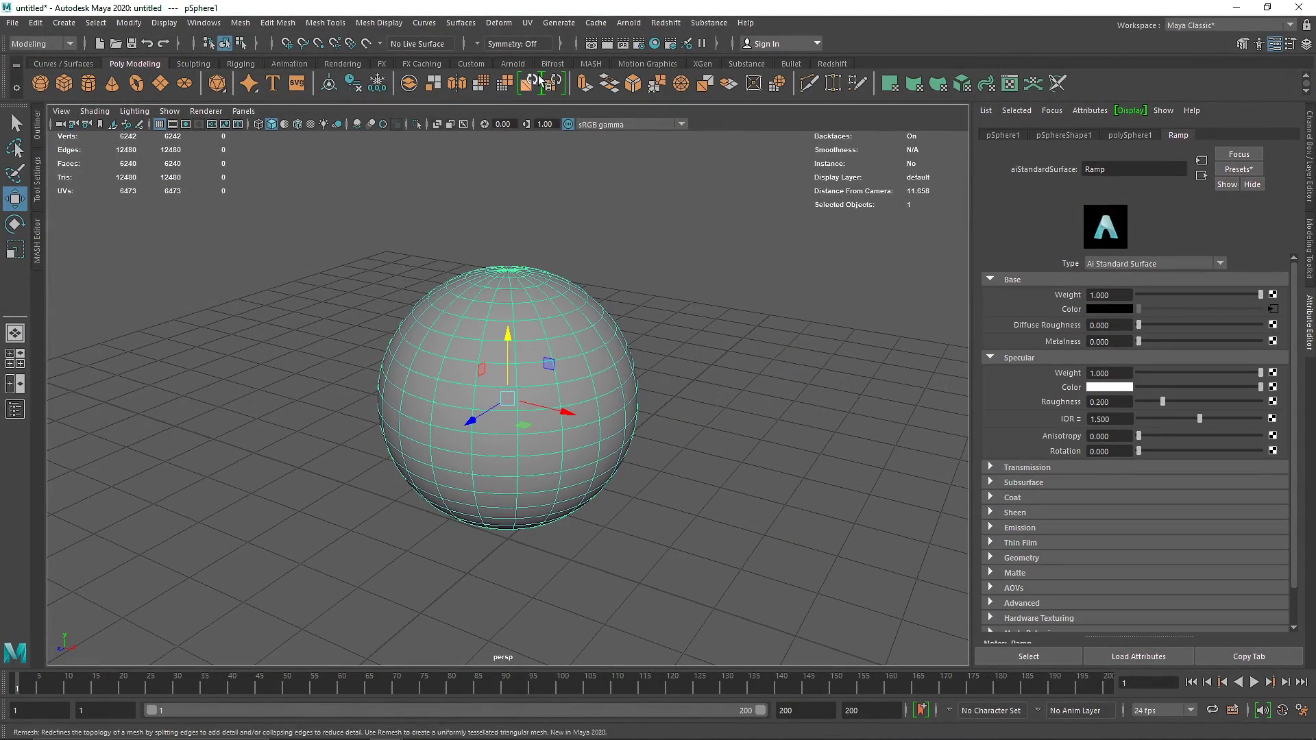
{"action": "left_click", "coordinate": [513, 63]}
{"action": "left_click", "coordinate": [517, 85]}
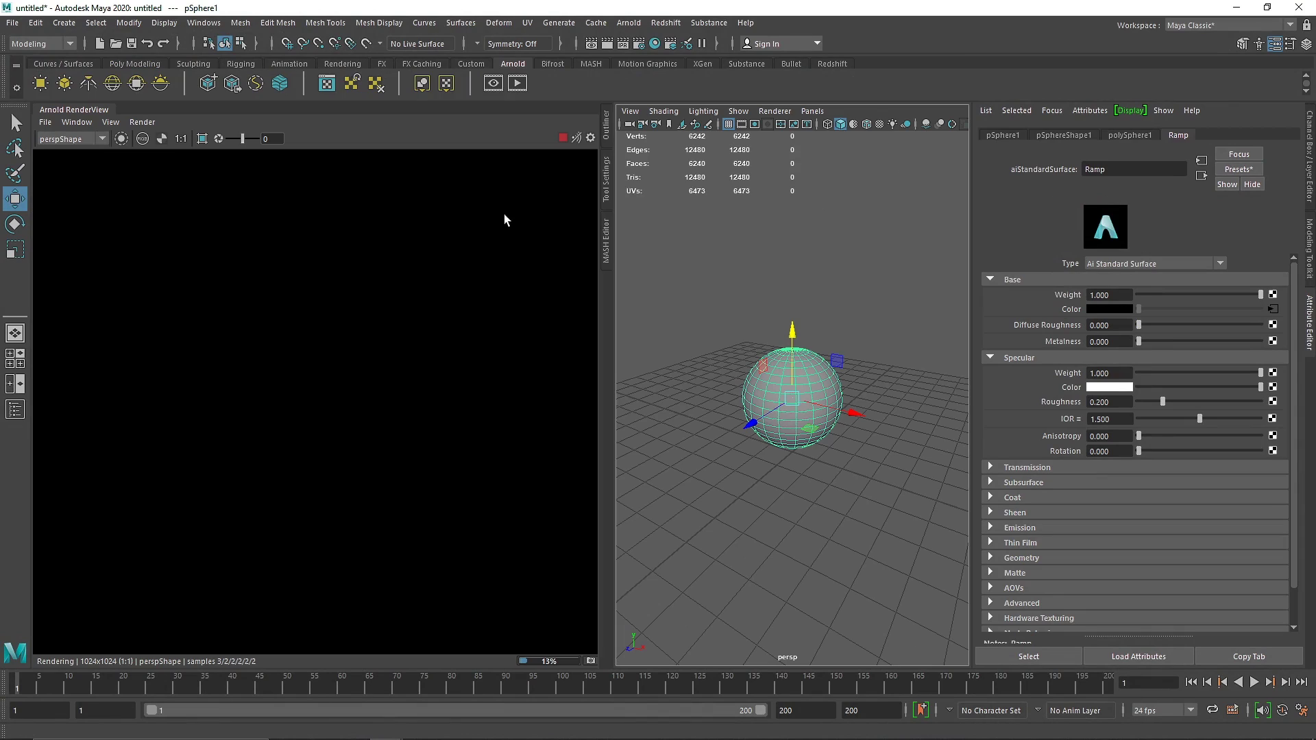
- Add an Arnold Physical Sky light and refresh the render with the sphere framed in view
{"action": "left_click", "coordinate": [160, 83]}
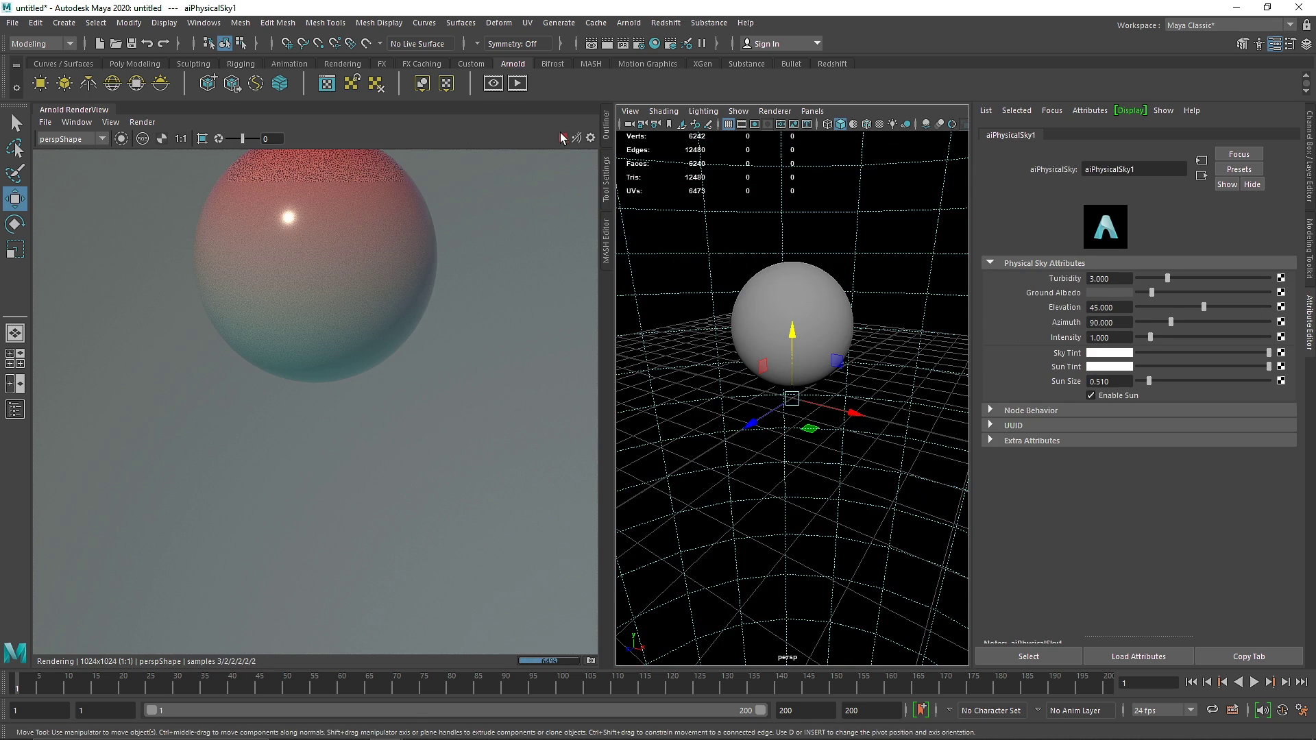
{"action": "left_click", "coordinate": [783, 303]}
{"action": "left_click", "coordinate": [562, 138]}
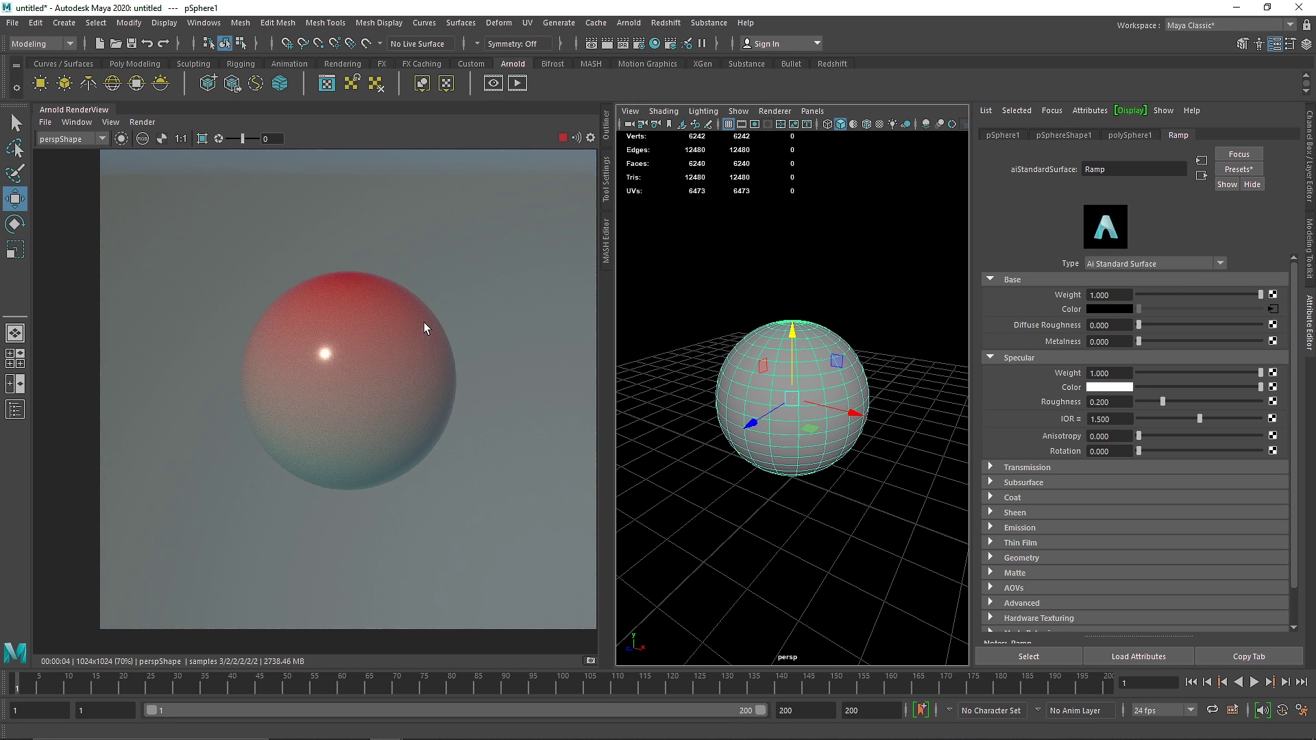
- Close the docked Arnold RenderView
{"action": "right_click", "coordinate": [96, 108]}
{"action": "left_click", "coordinate": [126, 165]}
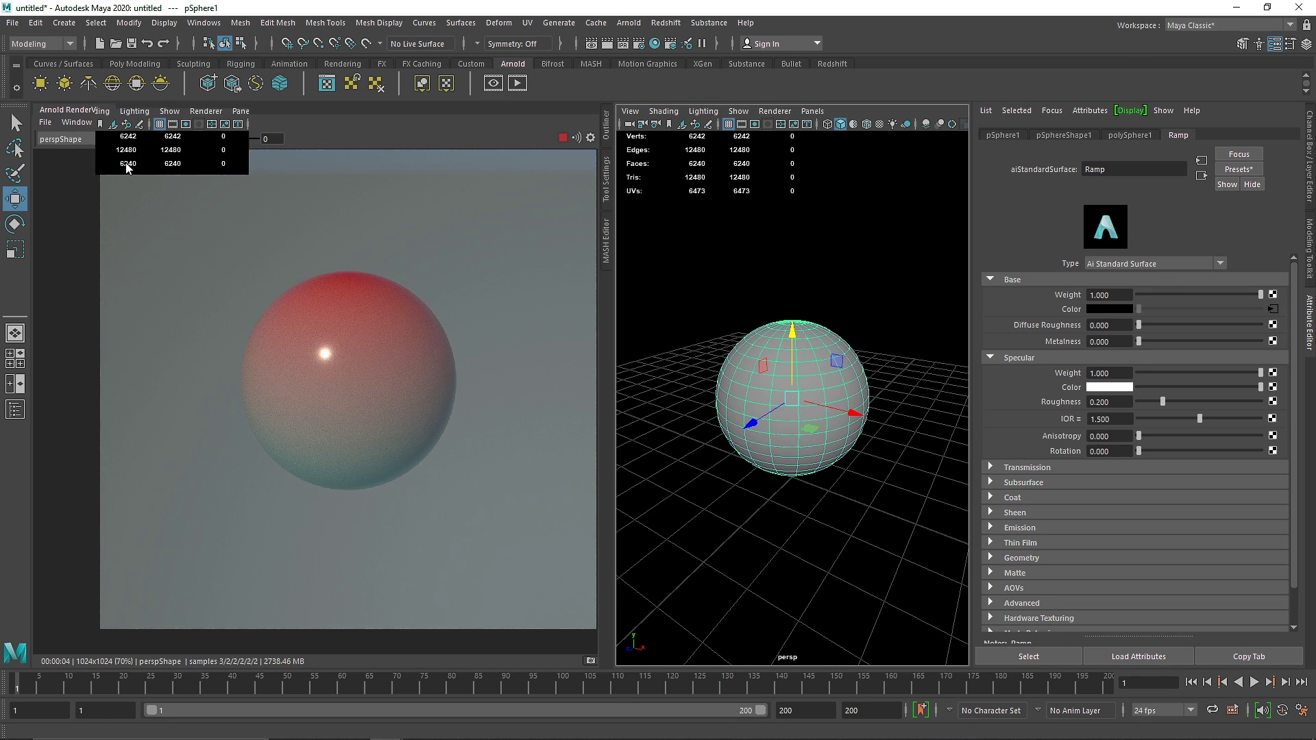
- Graph the Ramp material's network in the Hypershade and move the ramp's red color point to about position 0.487
{"action": "left_click", "coordinate": [654, 43]}
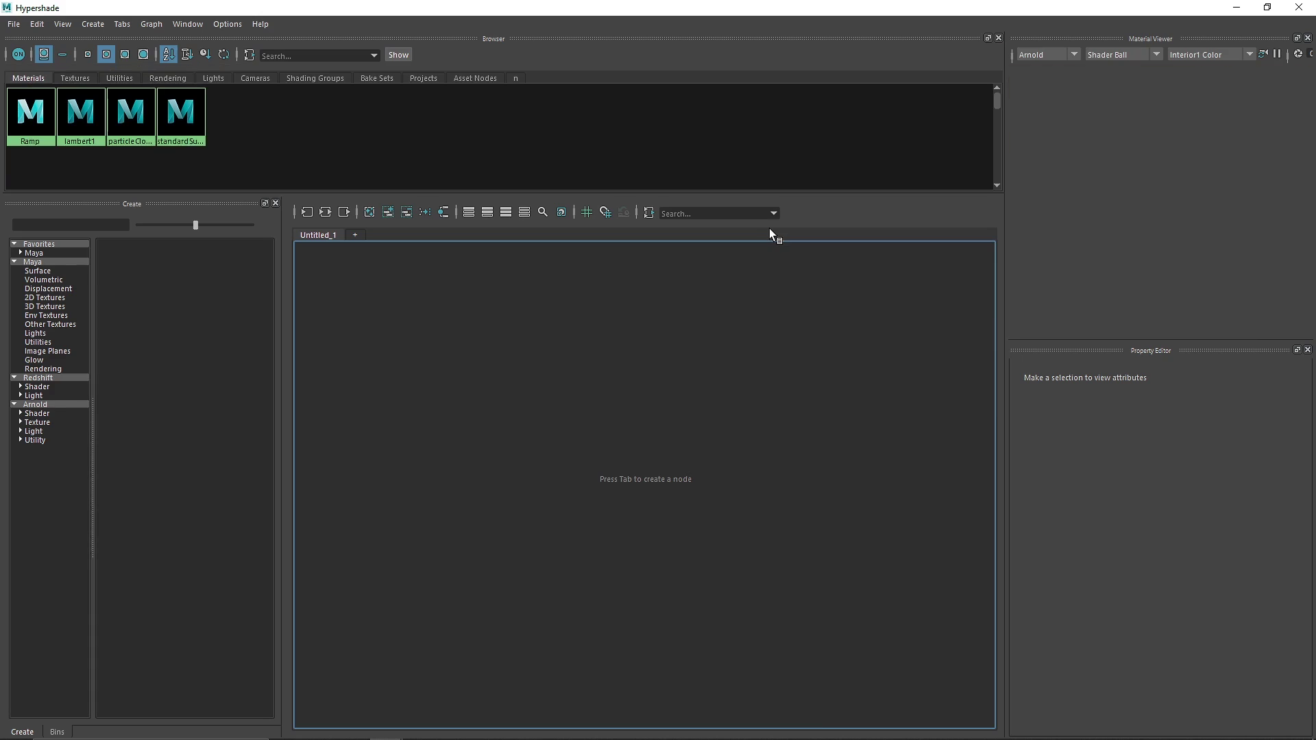
{"action": "left_click_drag", "start_coordinate": [470, 394], "coordinate": [368, 508]}
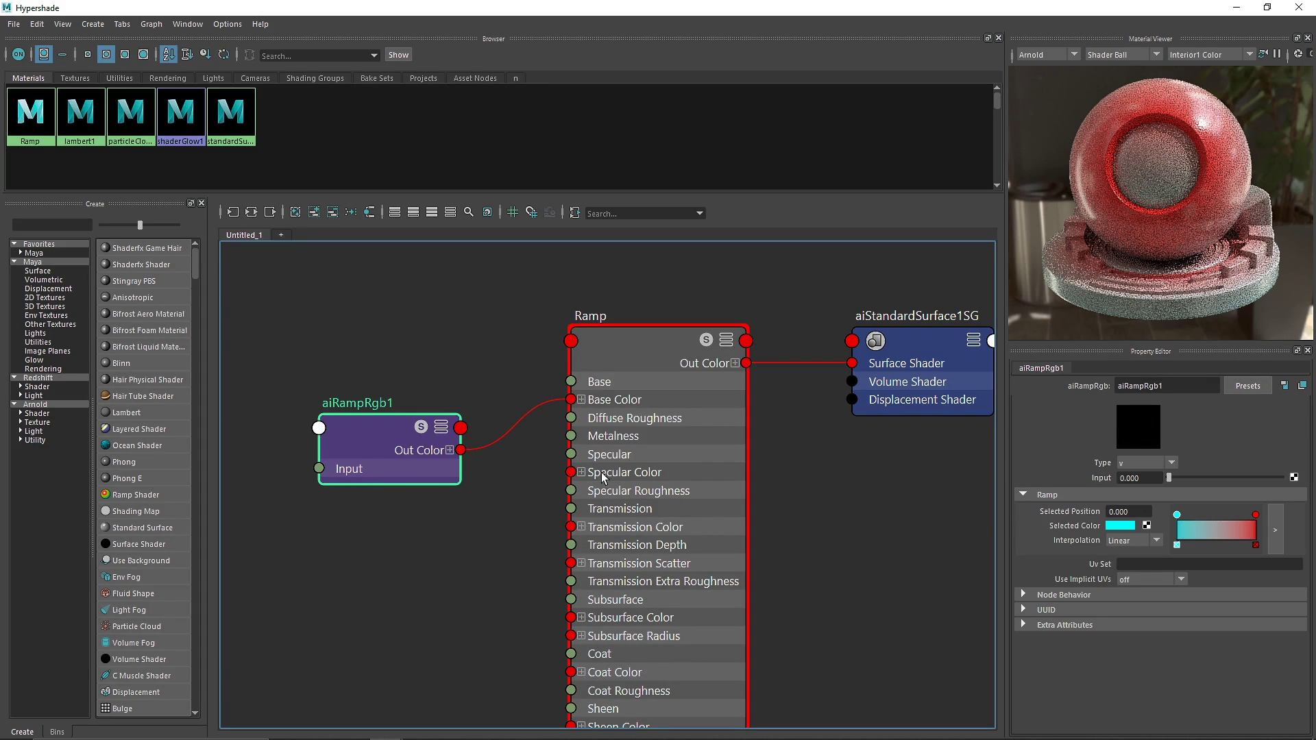
{"action": "left_click_drag", "start_coordinate": [1257, 515], "coordinate": [1217, 528]}
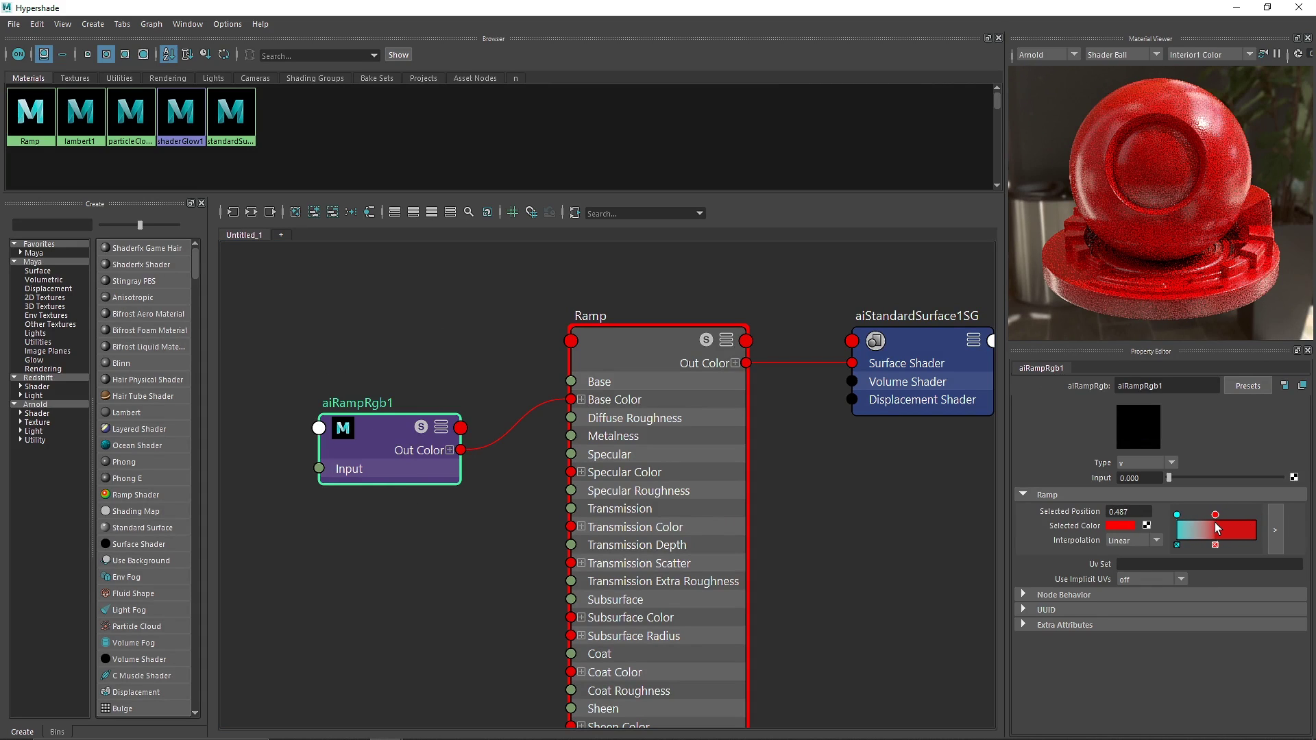
- Add a magenta color point to the aiRampRgb ramp and move it to the ramp's end
{"action": "left_click", "coordinate": [1243, 527]}
{"action": "left_click", "coordinate": [1120, 526]}
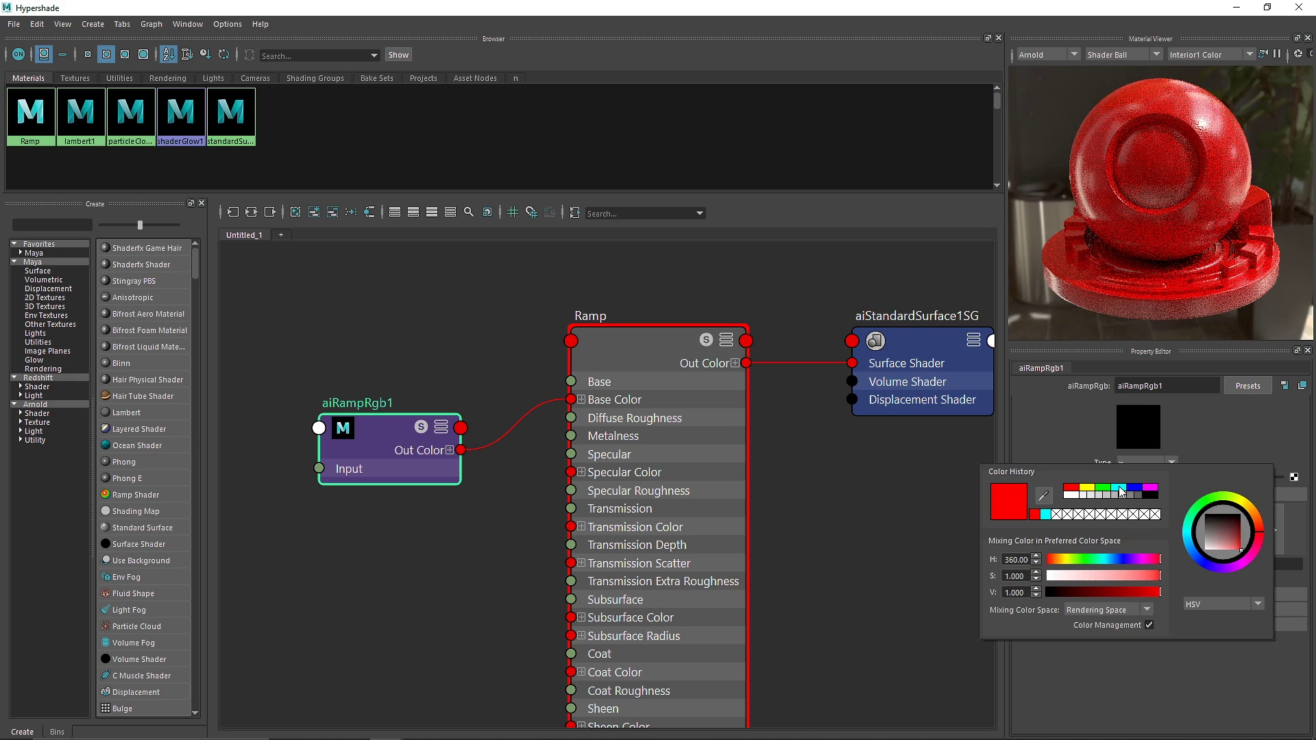
{"action": "left_click", "coordinate": [1155, 488]}
{"action": "left_click_drag", "start_coordinate": [1252, 521], "coordinate": [1258, 519]}
- Move the red color point to about position 0.348 and add a blue color point at about 0.687
{"action": "left_click", "coordinate": [1216, 515]}
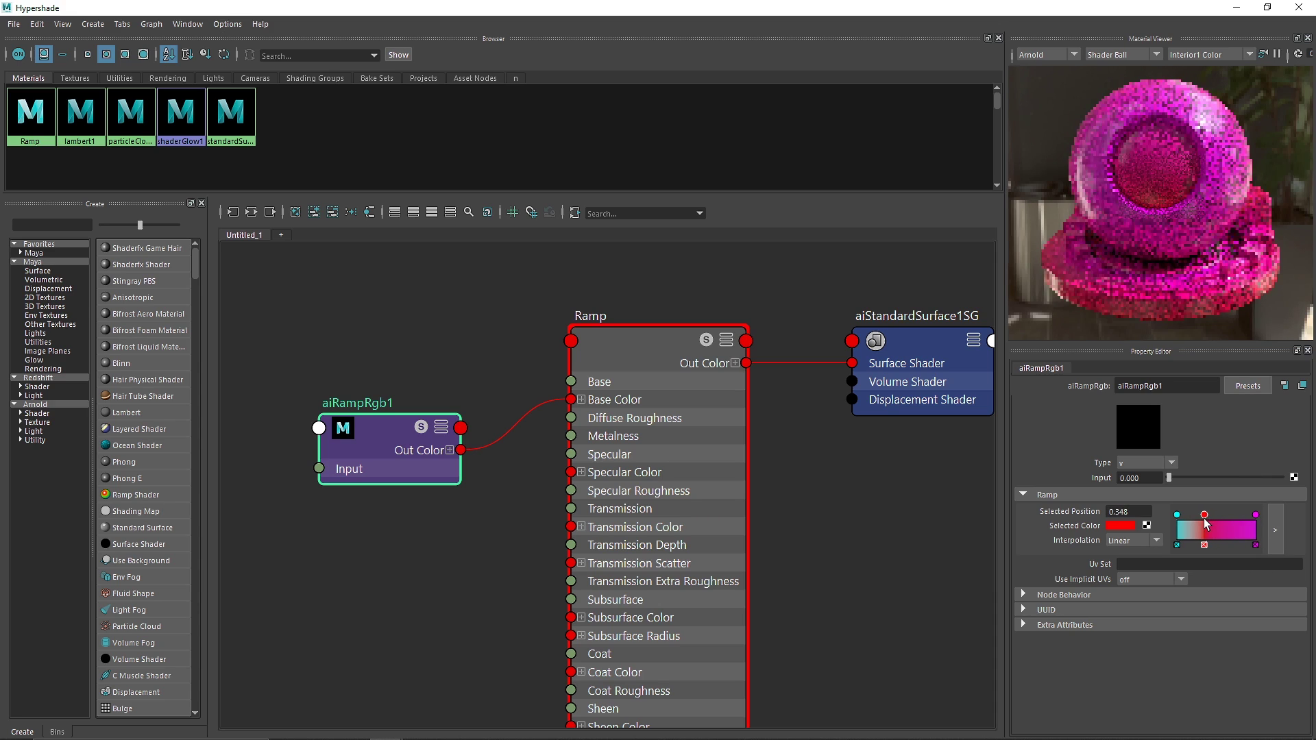
{"action": "left_click", "coordinate": [1131, 524]}
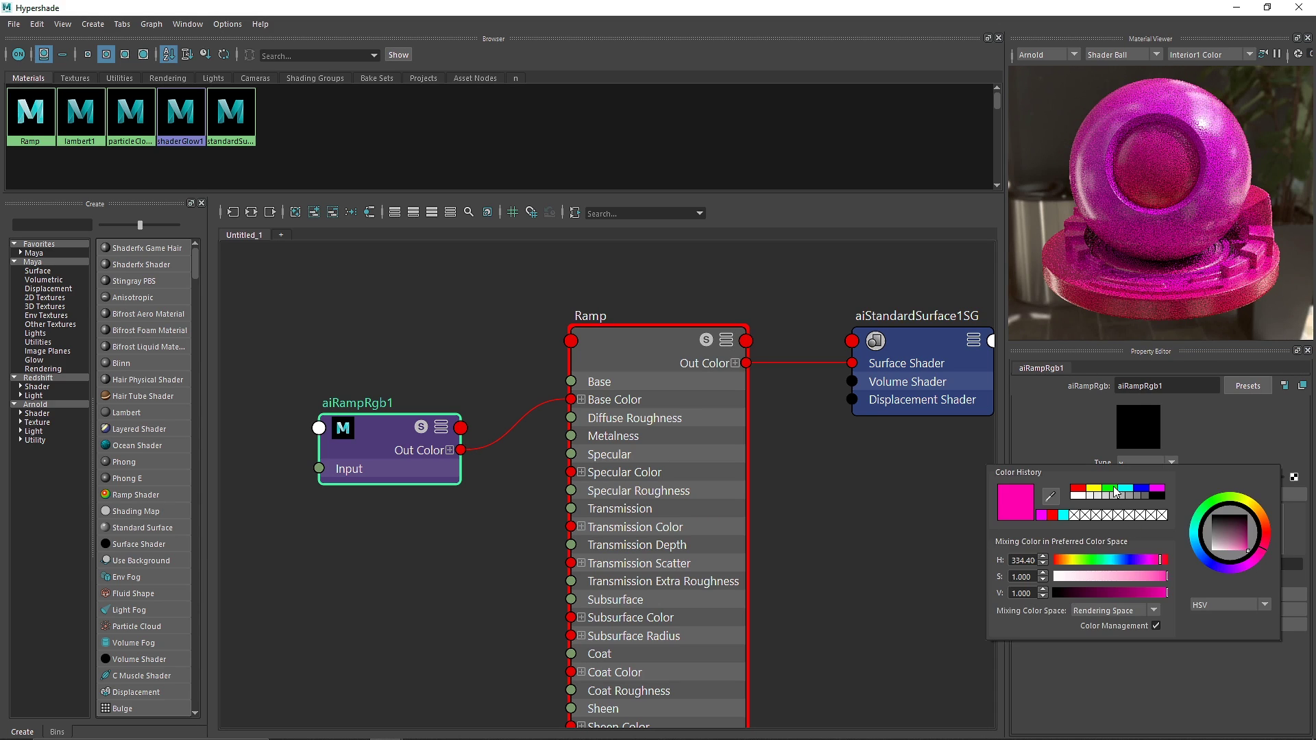
{"action": "left_click", "coordinate": [1115, 489]}
{"action": "left_click", "coordinate": [1143, 488]}
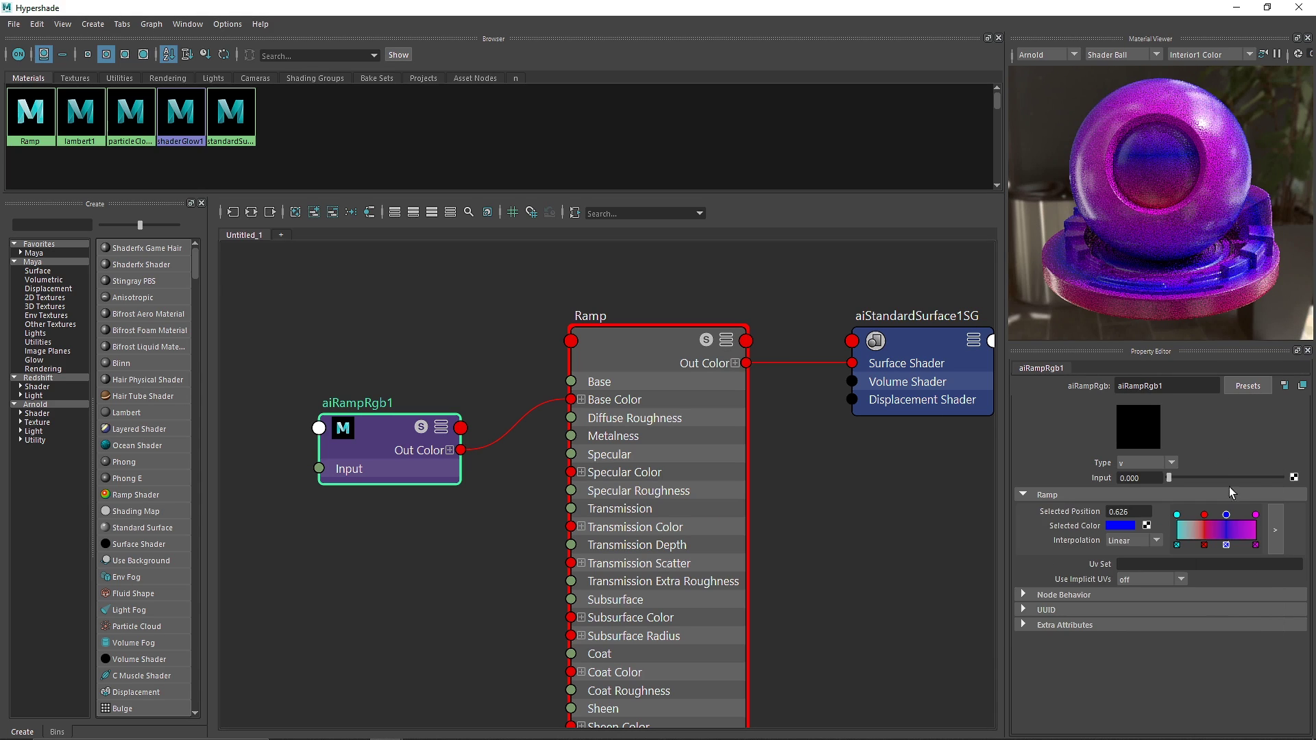
{"action": "left_click_drag", "start_coordinate": [1226, 518], "coordinate": [1233, 521]}
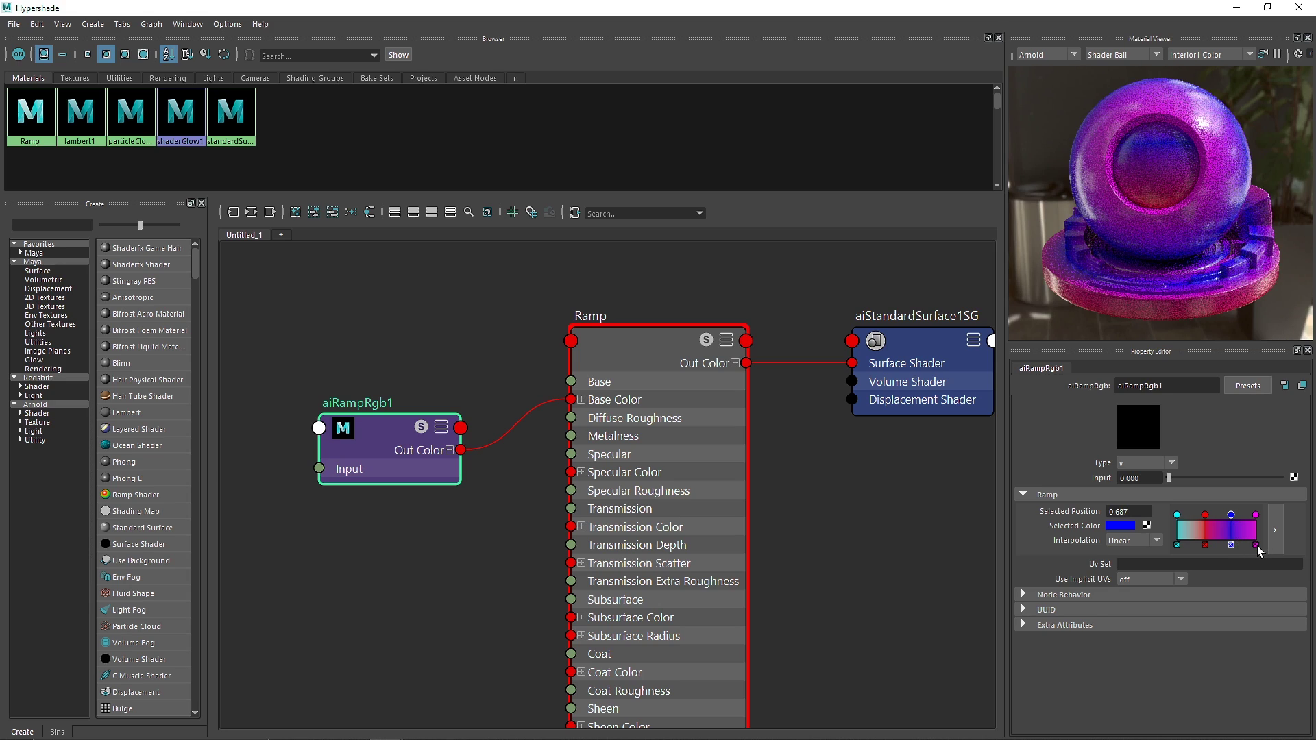
- Delete the magenta point at the ramp's end and add a new magenta color point there
{"action": "left_click", "coordinate": [1256, 545]}
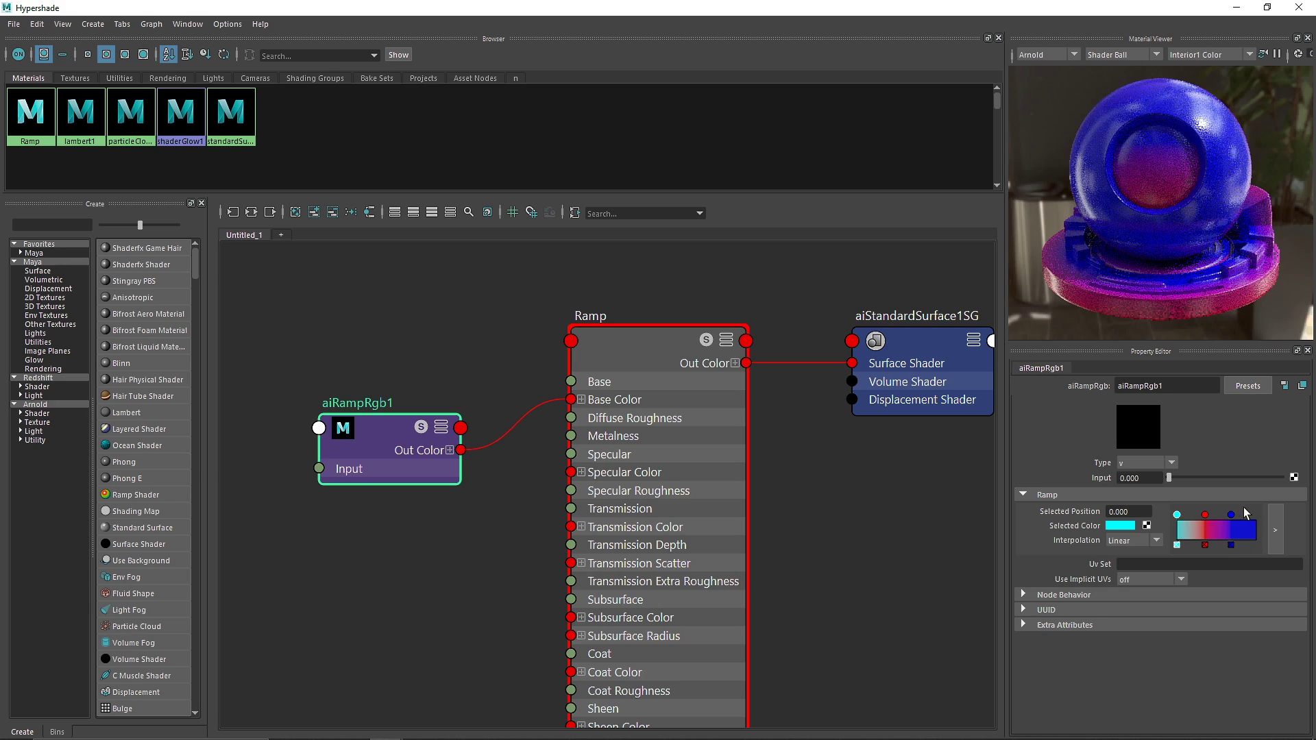
{"action": "left_click", "coordinate": [1250, 530]}
{"action": "left_click", "coordinate": [1121, 526]}
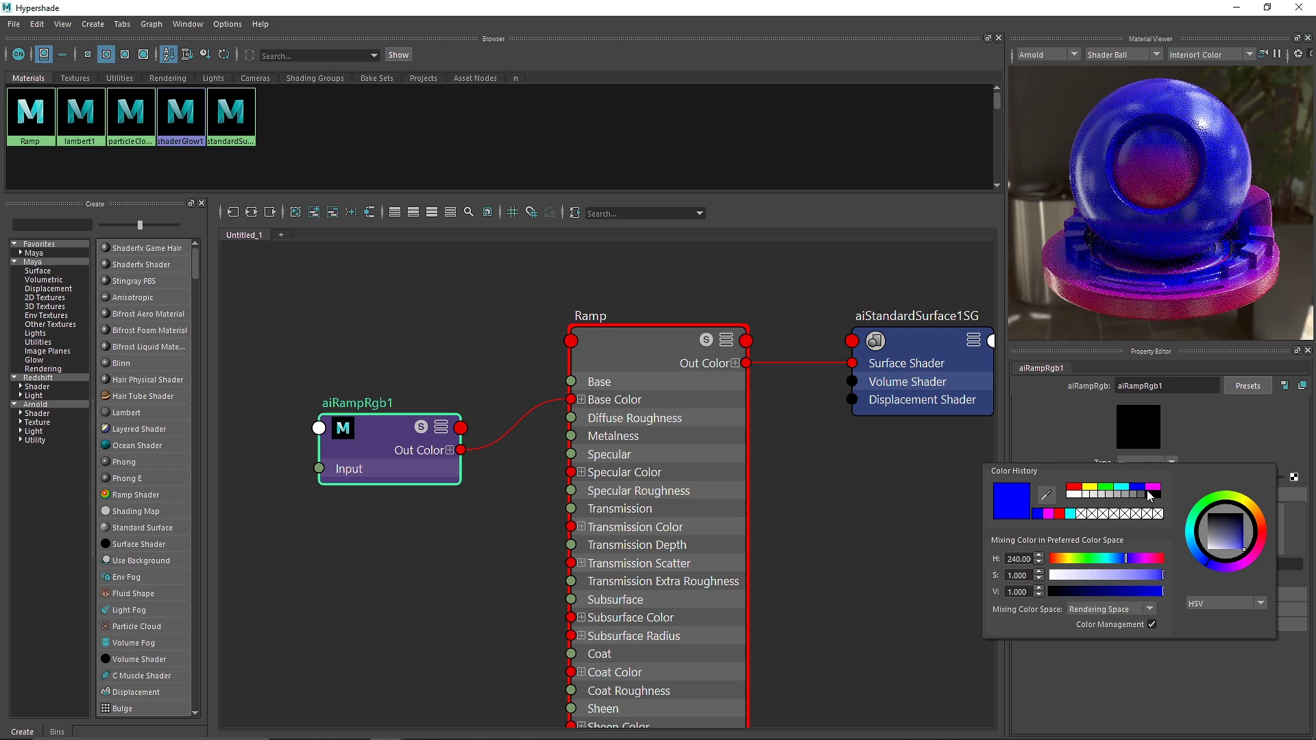
{"action": "left_click", "coordinate": [1157, 487]}
- Leave the Hypershade, render the four-color ramp on the sphere in the Arnold RenderView, and close the render
{"action": "left_click", "coordinate": [1299, 8]}
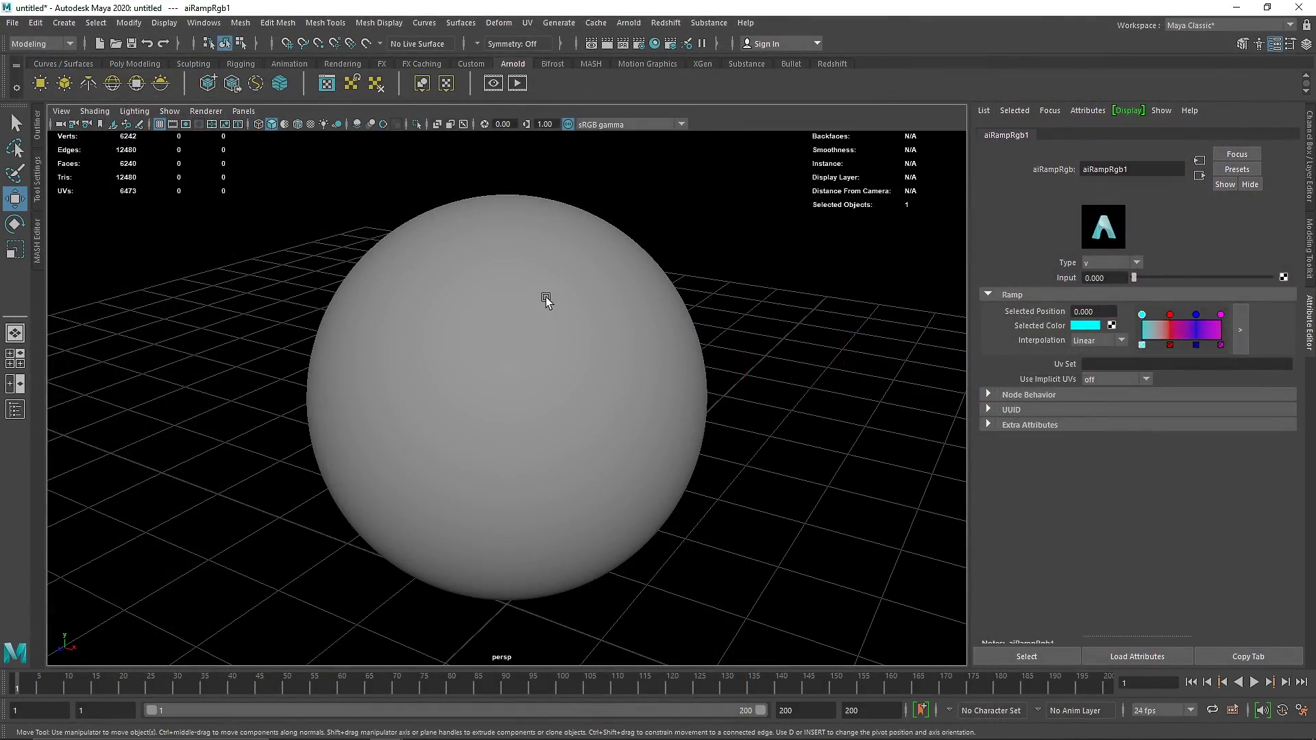
{"action": "left_click", "coordinate": [519, 83]}
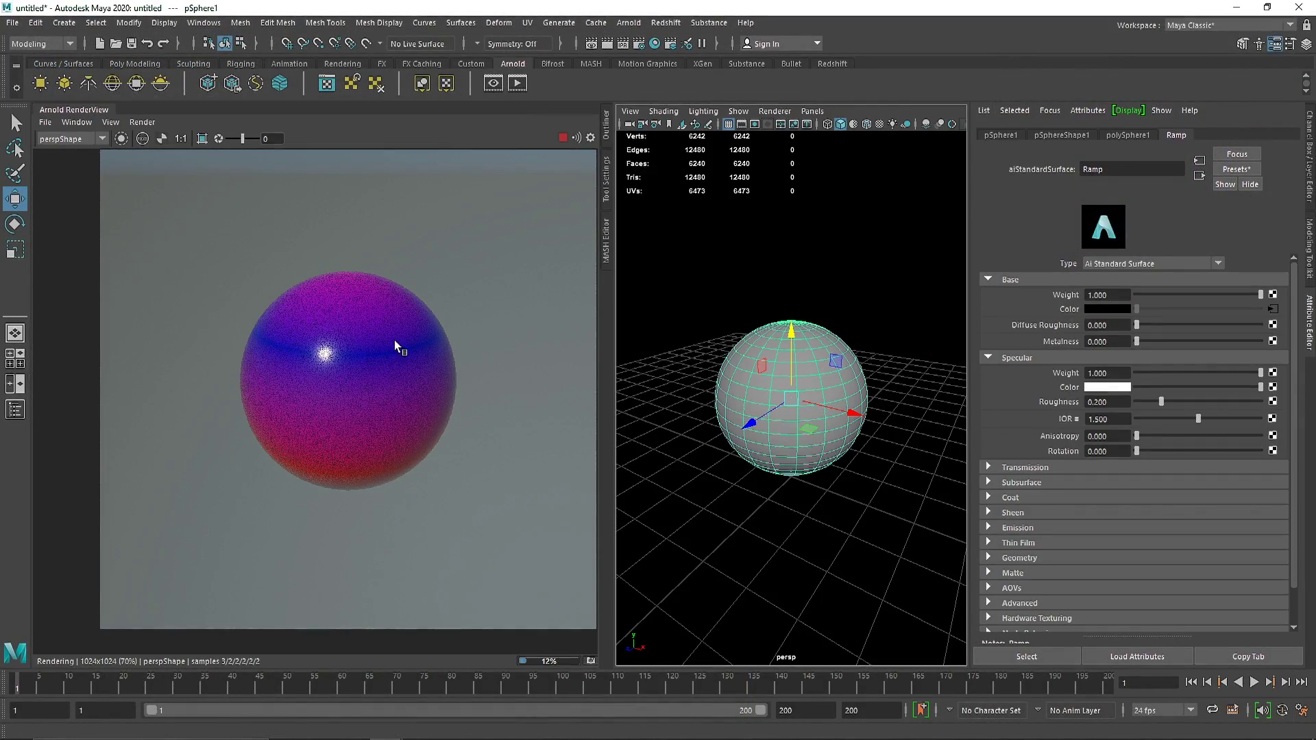
{"action": "right_click", "coordinate": [84, 107]}
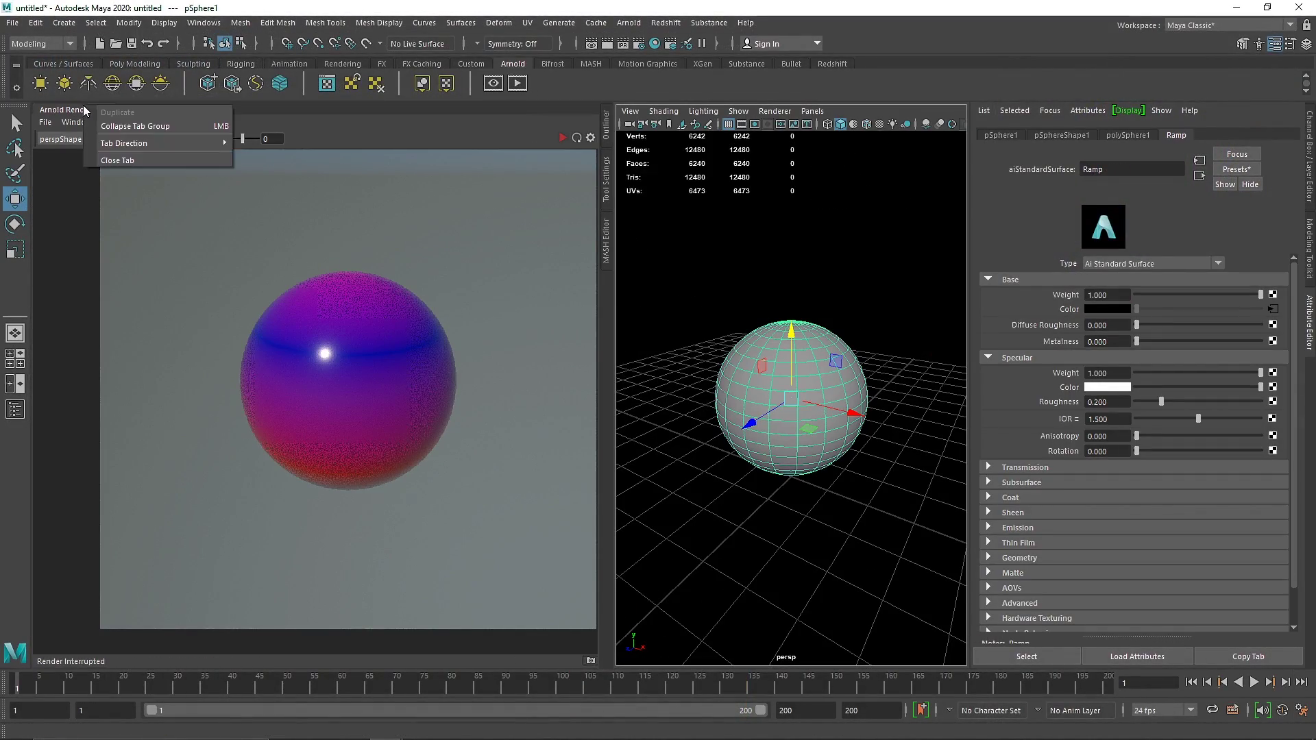
{"action": "left_click", "coordinate": [142, 161]}
- Reopen the Hypershade and delete the blue and red color points from the aiRampRgb ramp
{"action": "left_click", "coordinate": [655, 43]}
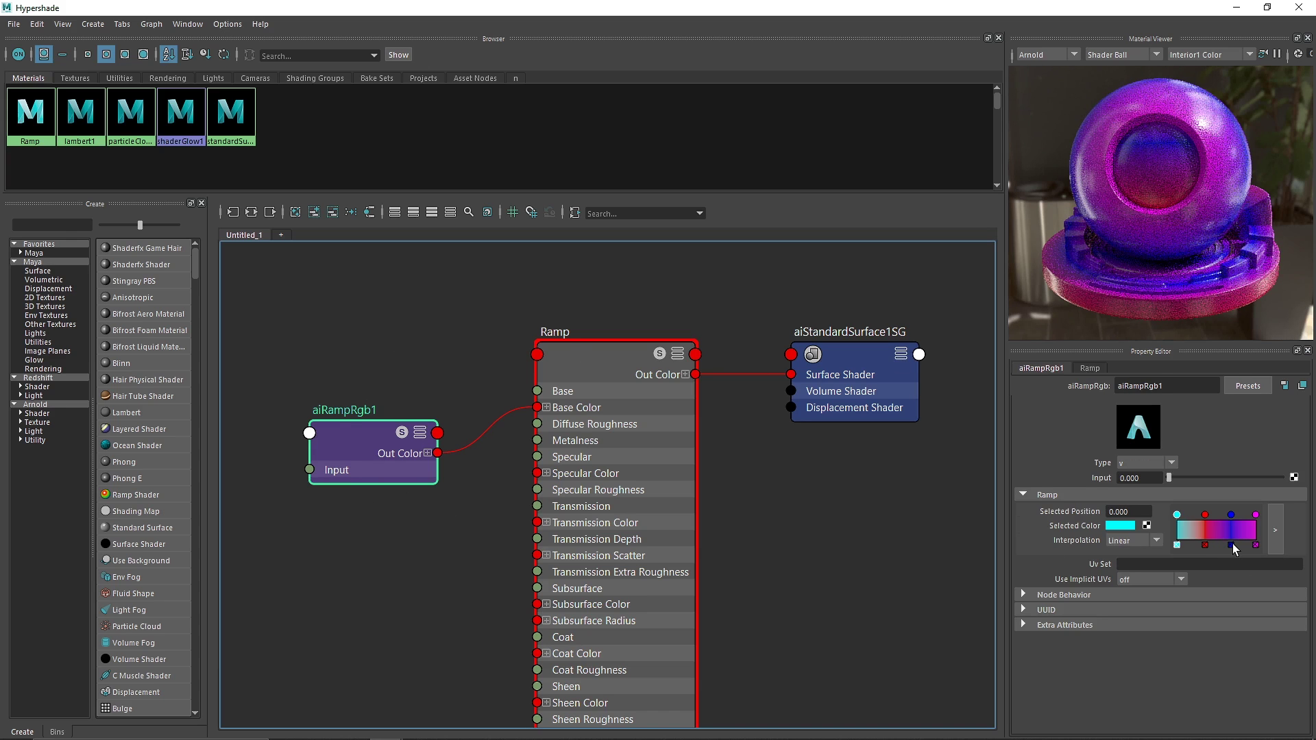
{"action": "left_click", "coordinate": [1231, 545]}
{"action": "left_click", "coordinate": [1205, 545]}
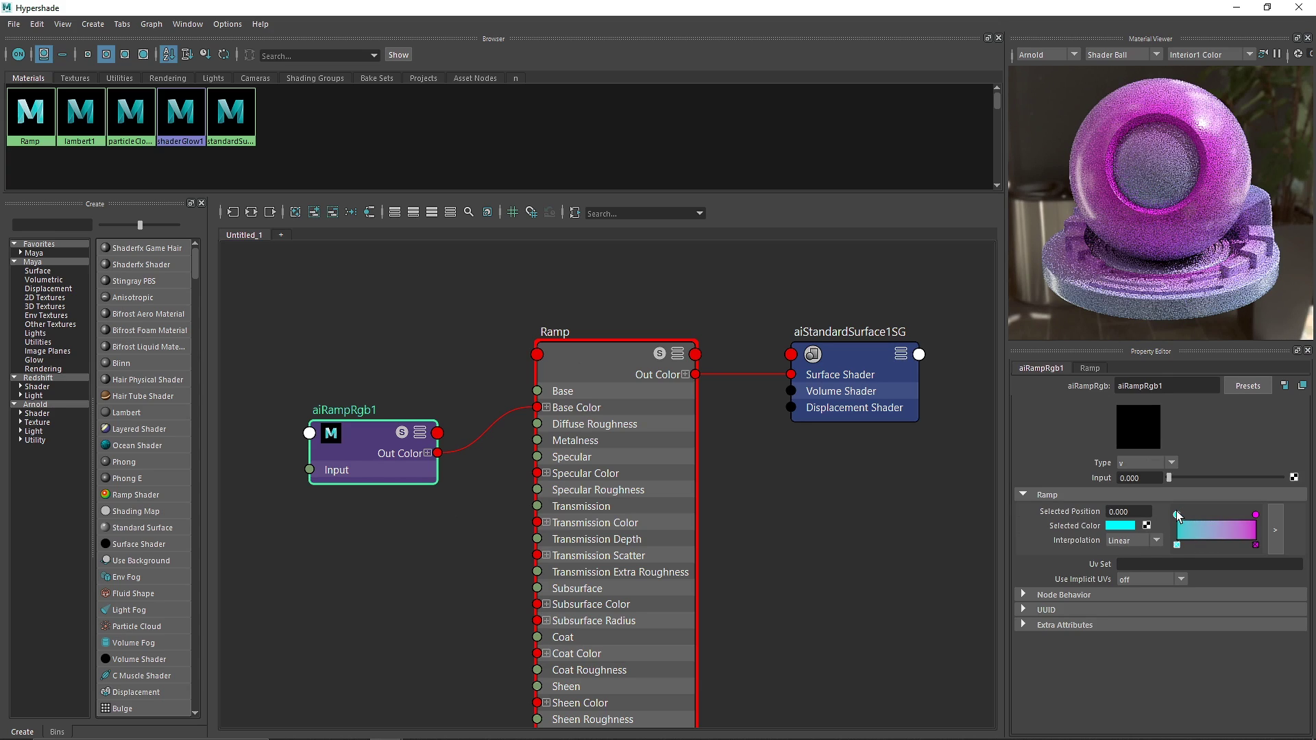
- Try Smooth interpolation on the cyan and magenta color points, and Spline on the magenta one
{"action": "left_click", "coordinate": [1145, 541]}
{"action": "left_click", "coordinate": [1256, 514]}
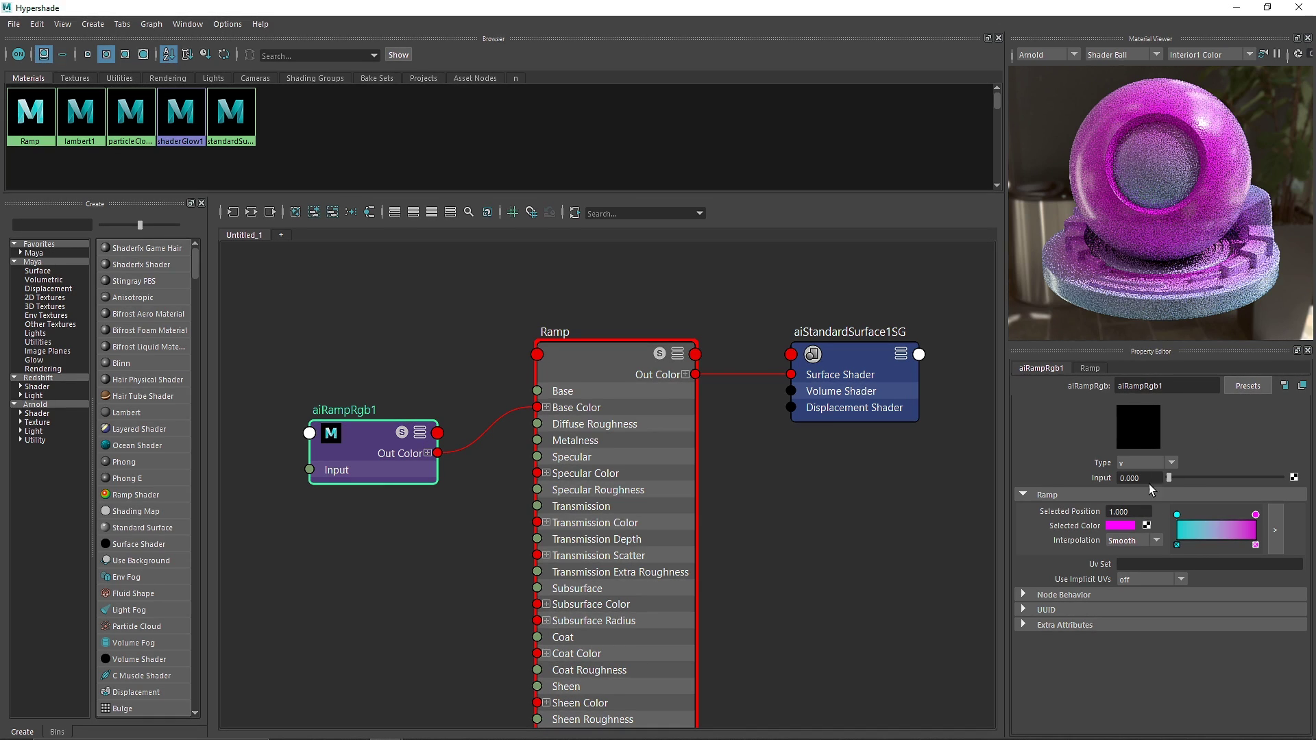
{"action": "left_click", "coordinate": [1154, 540]}
{"action": "left_click", "coordinate": [1135, 595]}
- Set the interpolation of both the cyan and the magenta color points to None
{"action": "left_click", "coordinate": [1154, 541]}
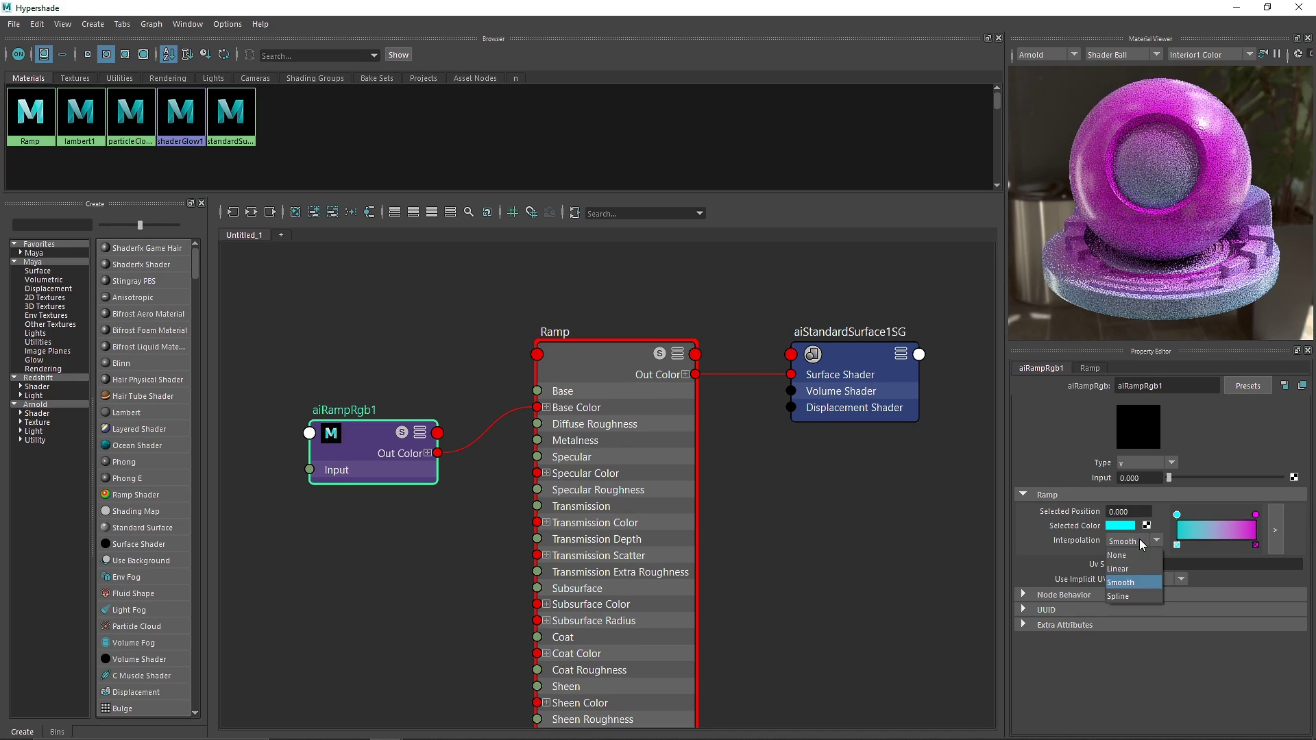
{"action": "left_click", "coordinate": [1134, 554]}
{"action": "left_click", "coordinate": [1256, 515]}
{"action": "left_click", "coordinate": [1146, 542]}
{"action": "left_click", "coordinate": [1136, 554]}
- Move the magenta color point to about position 0.426 and add a yellow color point beyond it
{"action": "left_click_drag", "start_coordinate": [1256, 517], "coordinate": [1218, 519]}
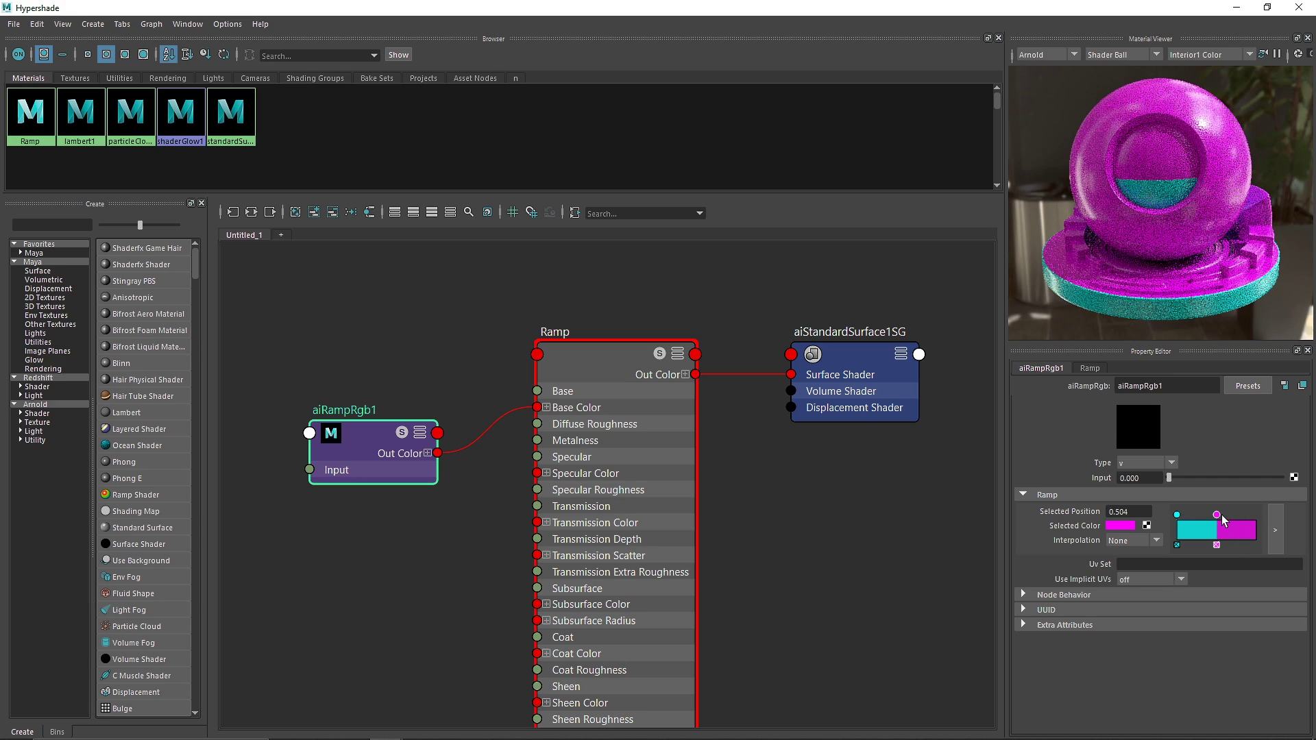
{"action": "left_click_drag", "start_coordinate": [1218, 519], "coordinate": [1210, 519]}
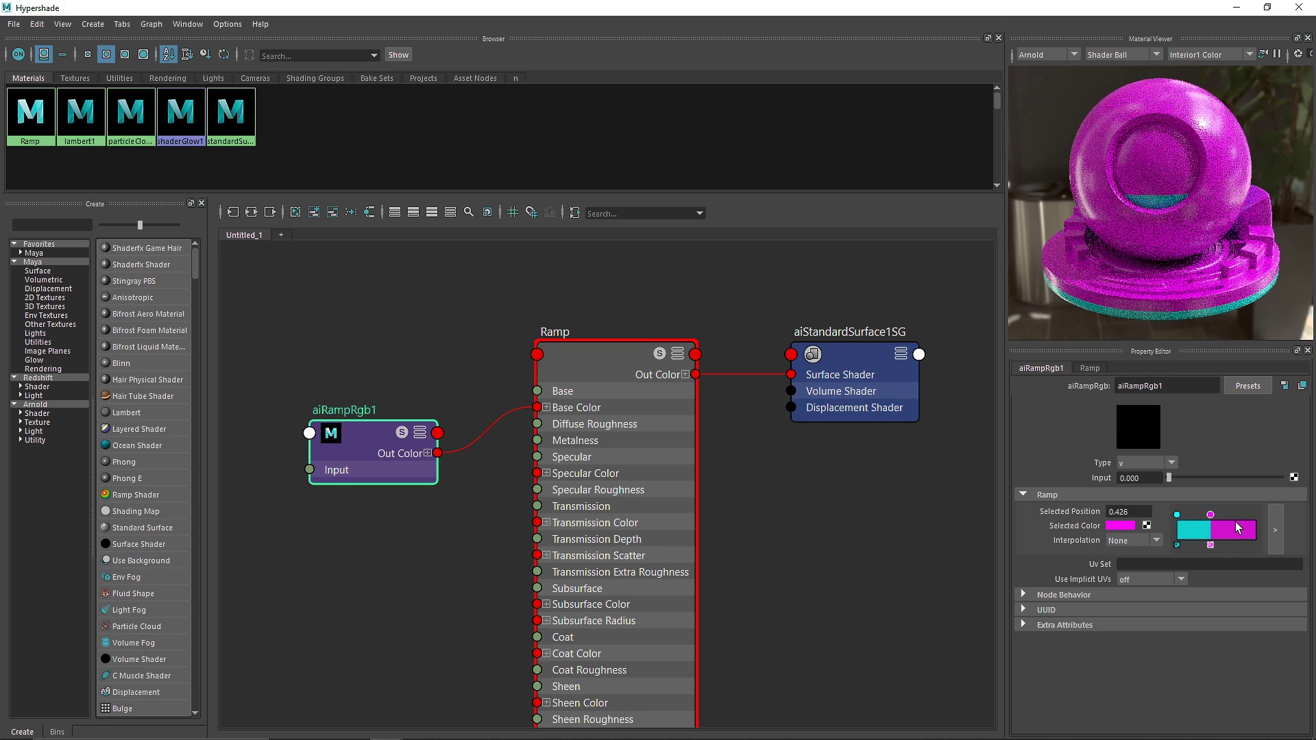
{"action": "left_click", "coordinate": [1120, 525]}
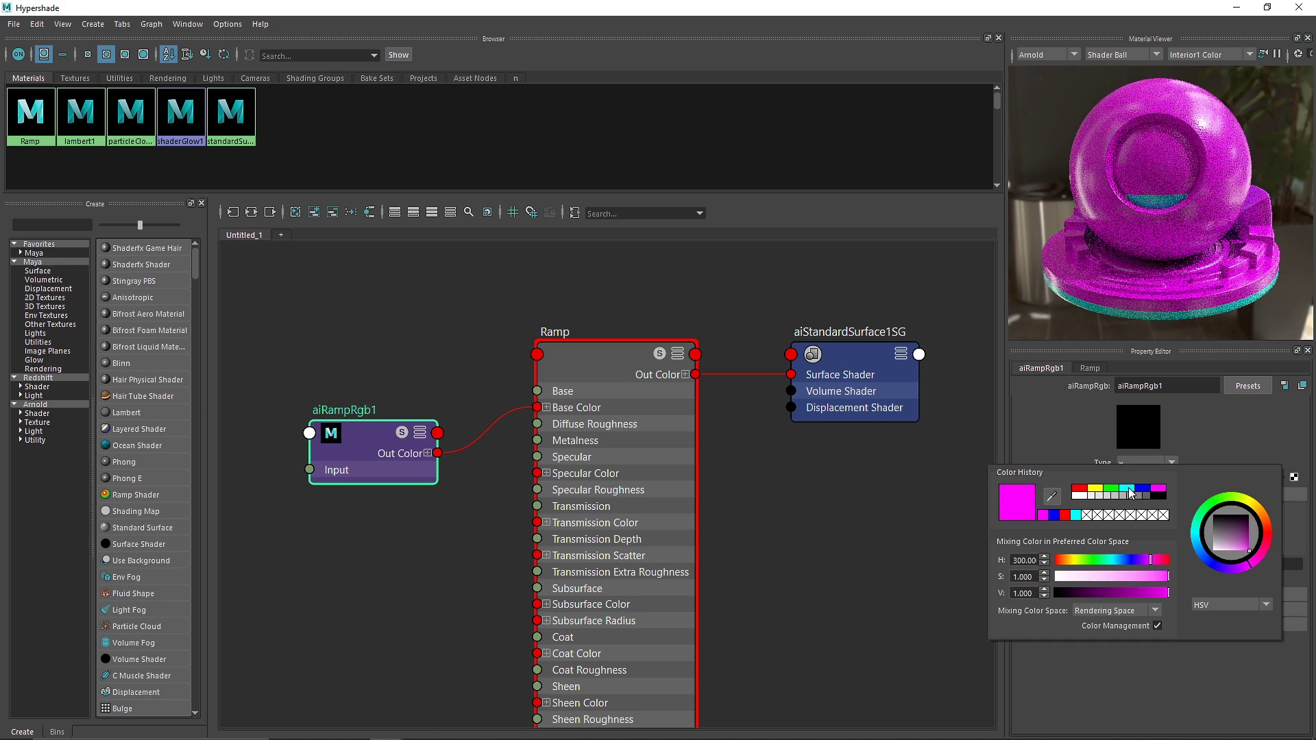
{"action": "left_click", "coordinate": [1128, 487]}
{"action": "left_click", "coordinate": [1142, 488]}
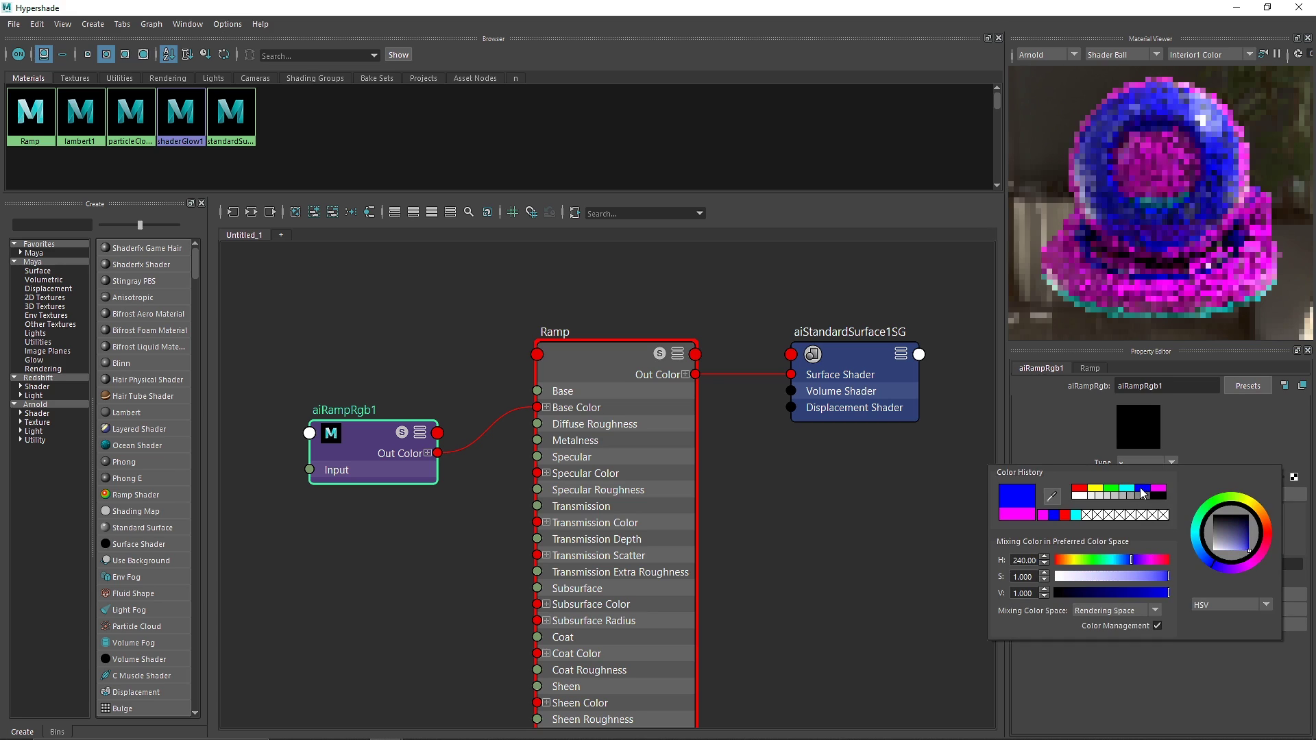
{"action": "left_click", "coordinate": [1091, 488]}
- Leave the Hypershade, render the hard-edged cyan, magenta and yellow bands on the sphere, and close the RenderView
{"action": "left_click", "coordinate": [1298, 7]}
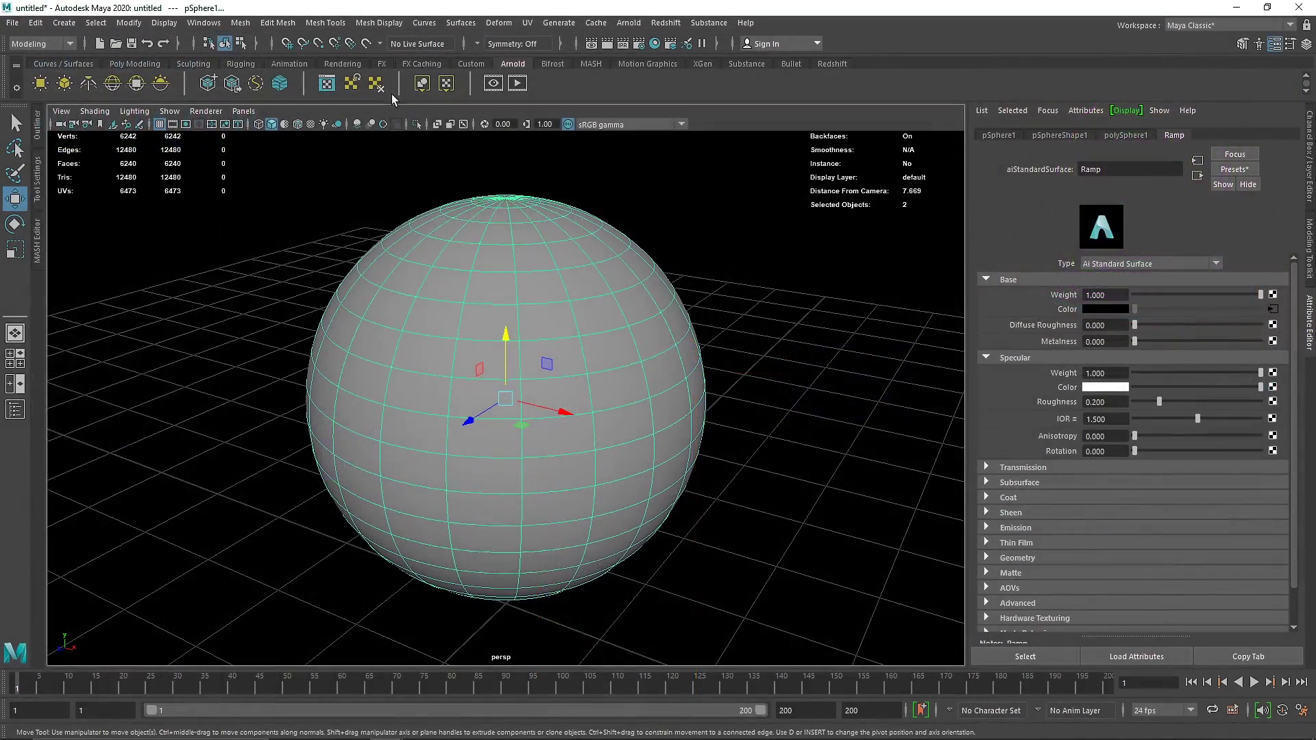
{"action": "left_click", "coordinate": [516, 83]}
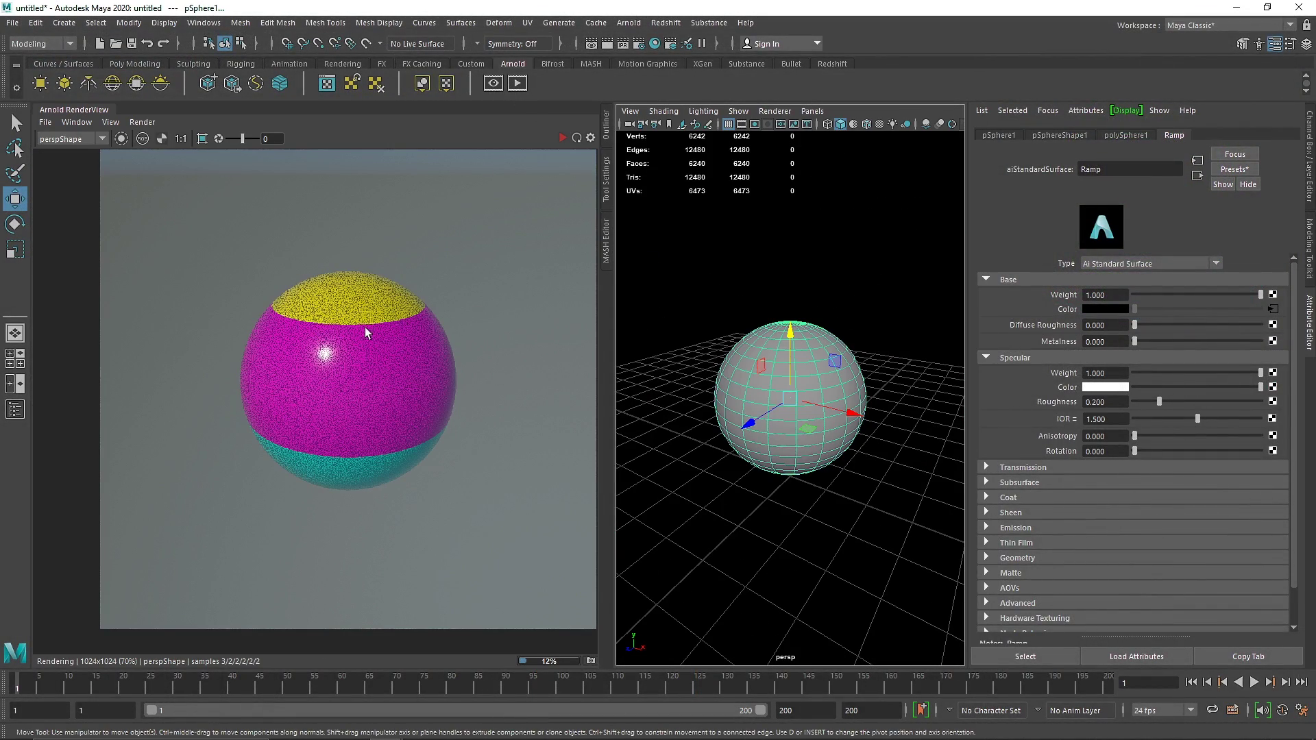
{"action": "left_click", "coordinate": [81, 122]}
{"action": "left_click", "coordinate": [118, 165]}
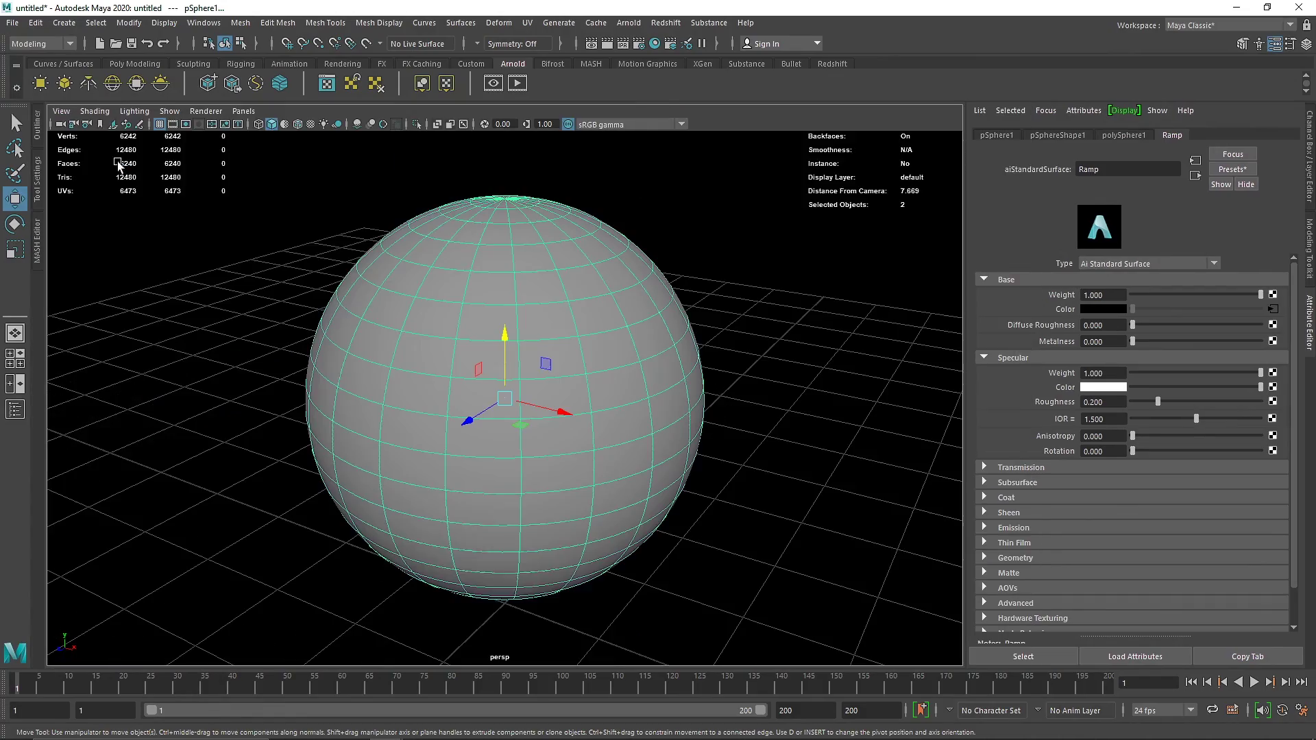
- Reopen the Hypershade, delete the ramp's yellow color point, and move the magenta point to position 1.000
{"action": "left_click", "coordinate": [655, 44]}
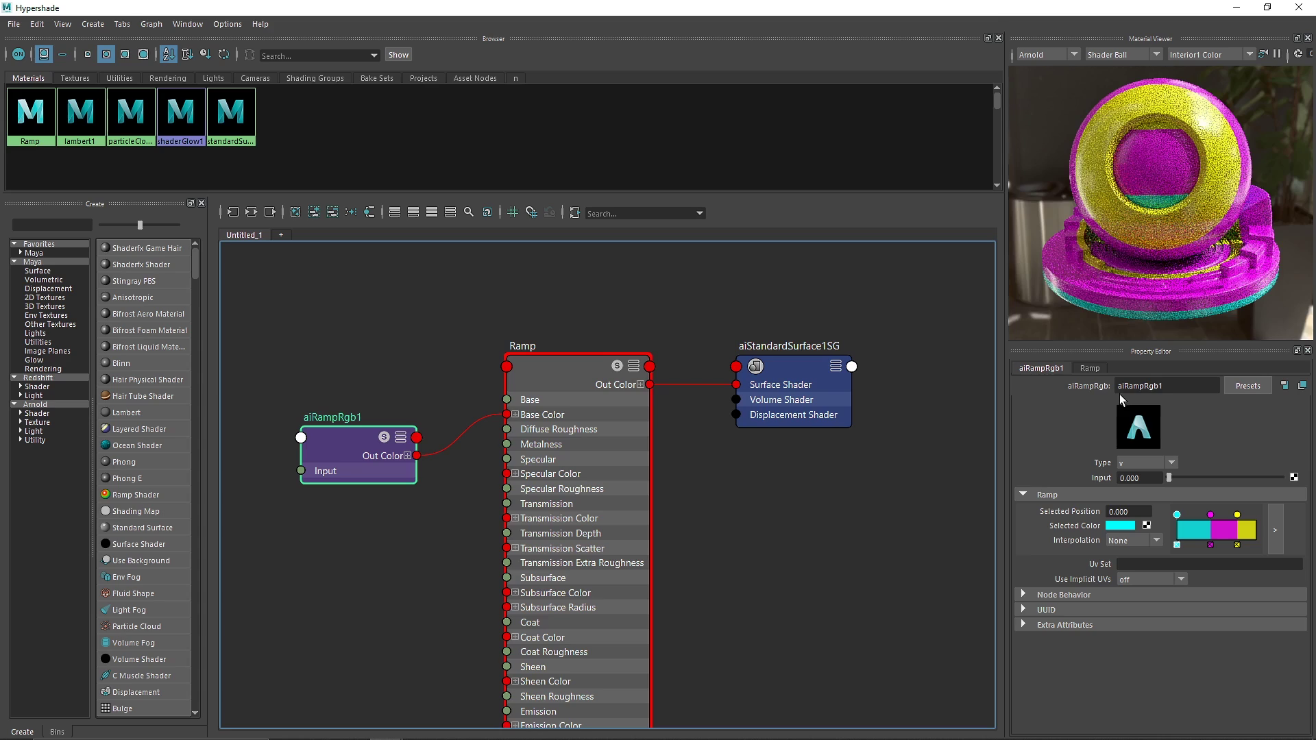
{"action": "left_click", "coordinate": [1237, 545]}
{"action": "left_click_drag", "start_coordinate": [1211, 515], "coordinate": [1256, 515]}
- Set the interpolation of both the magenta and the cyan color points to Spline
{"action": "left_click", "coordinate": [1135, 542]}
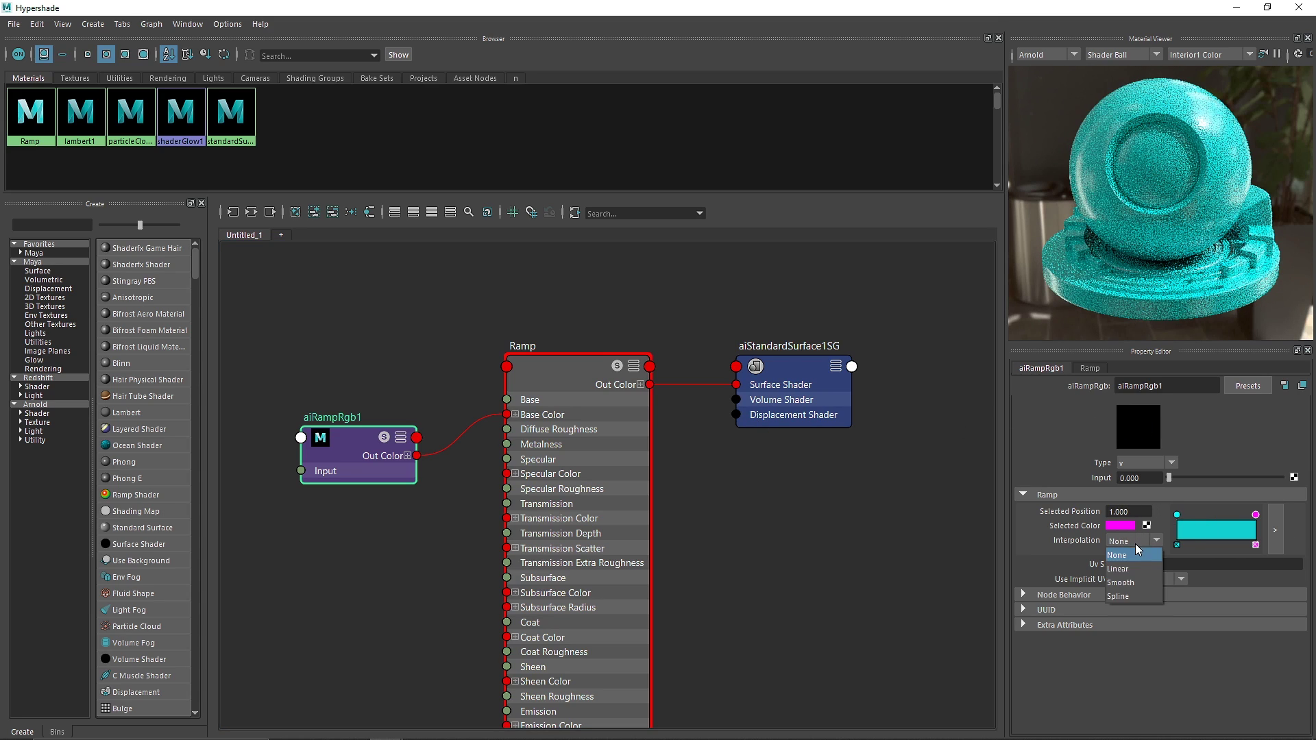
{"action": "left_click", "coordinate": [1131, 596]}
{"action": "left_click", "coordinate": [1177, 515]}
{"action": "left_click", "coordinate": [1135, 542]}
{"action": "left_click", "coordinate": [1126, 595]}
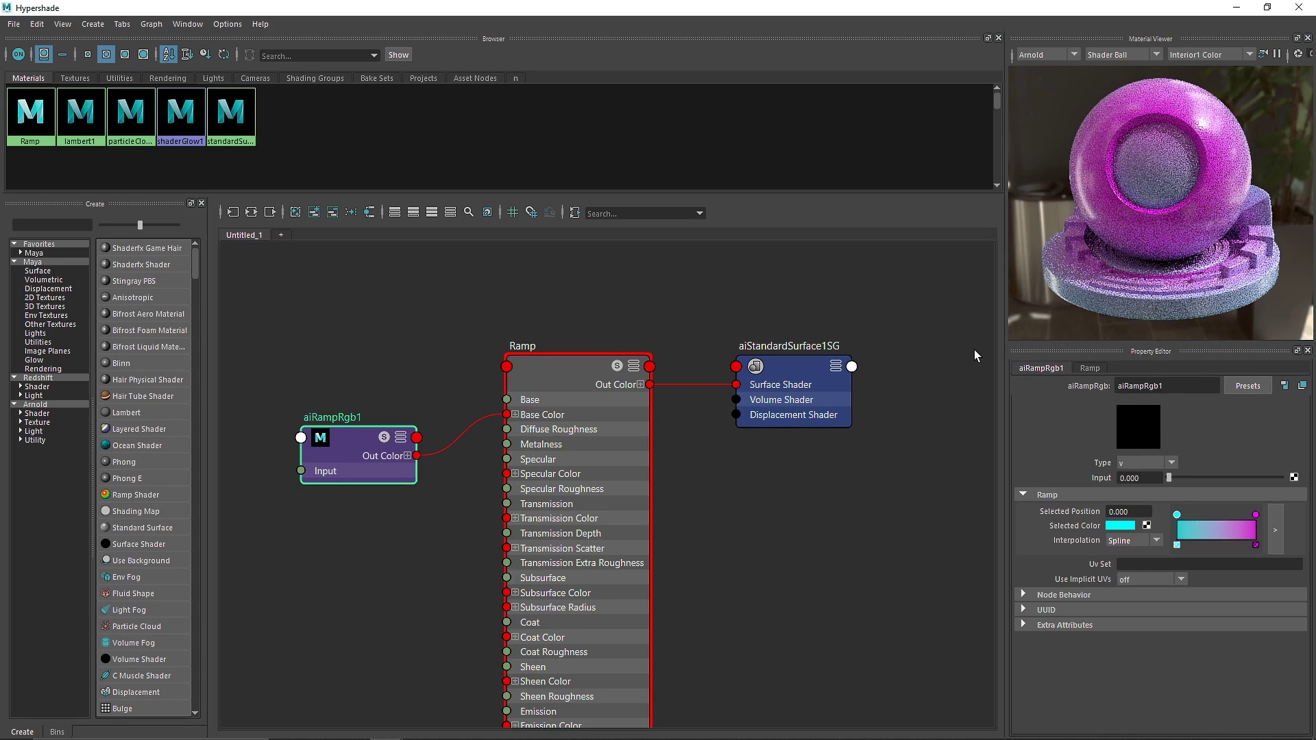
- Try the u, diagonal and radial types on the aiRampRgb node, and set its type to circular
{"action": "left_click", "coordinate": [1125, 462]}
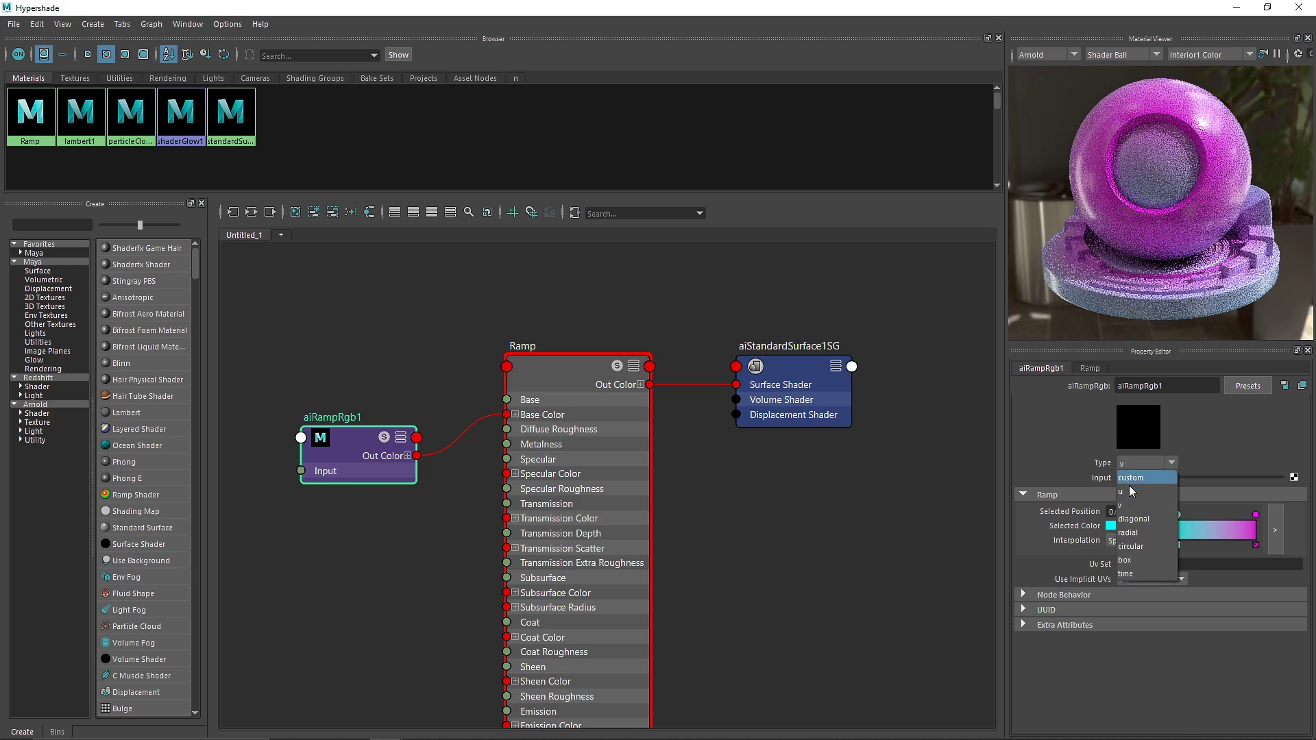
{"action": "left_click", "coordinate": [1130, 491]}
{"action": "left_click", "coordinate": [1132, 463]}
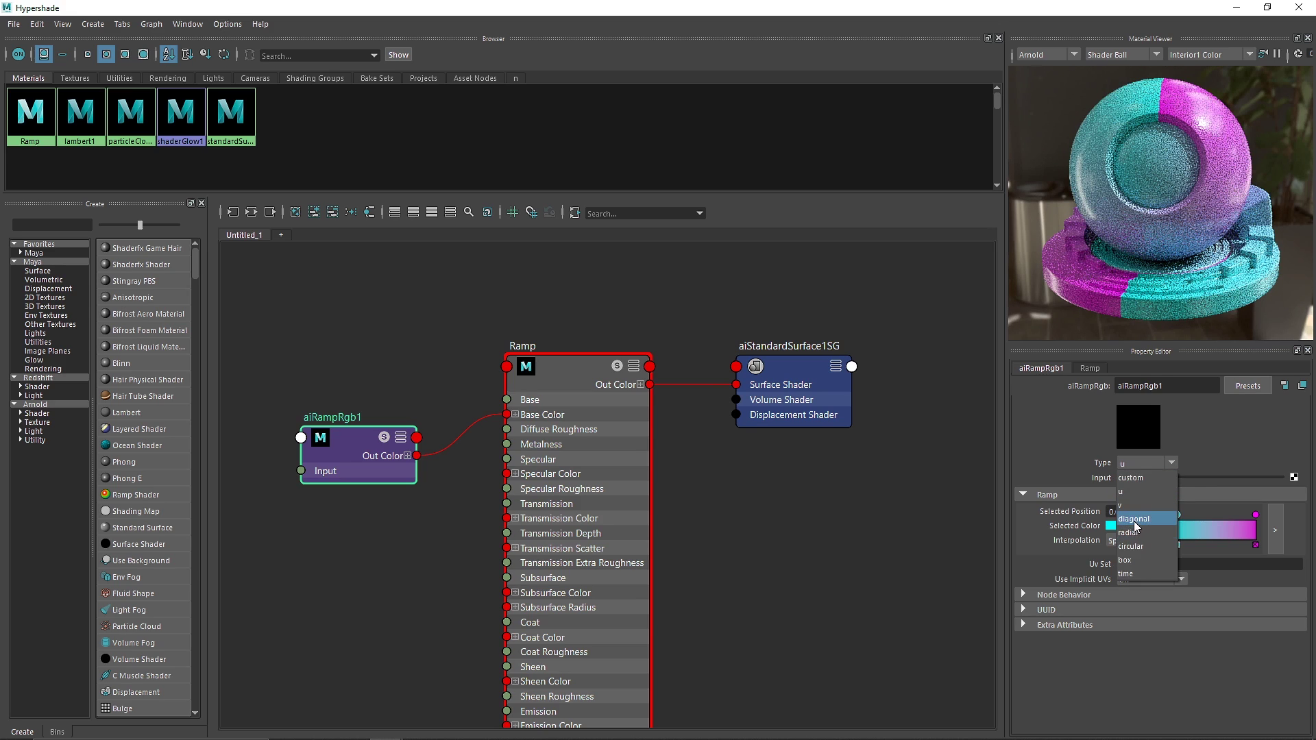
{"action": "left_click", "coordinate": [1134, 519]}
{"action": "left_click", "coordinate": [1141, 464]}
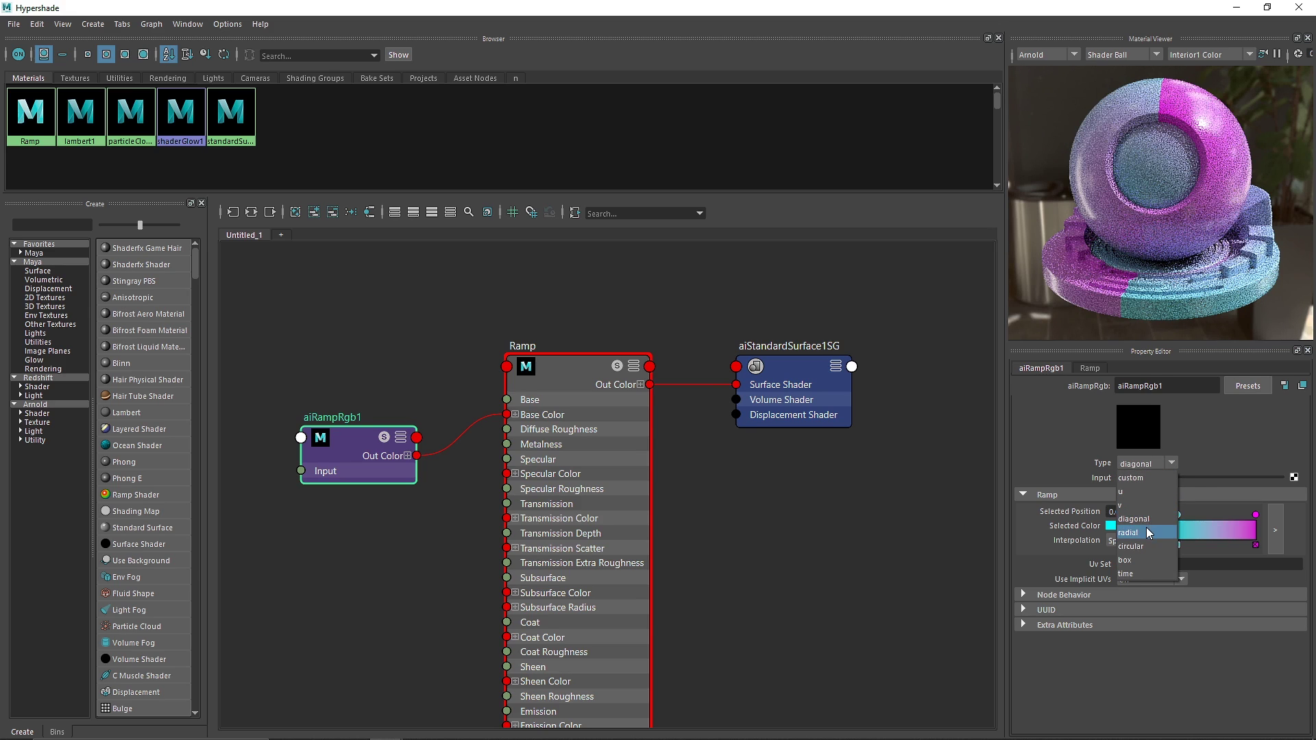
{"action": "left_click", "coordinate": [1140, 532]}
{"action": "left_click", "coordinate": [1145, 463]}
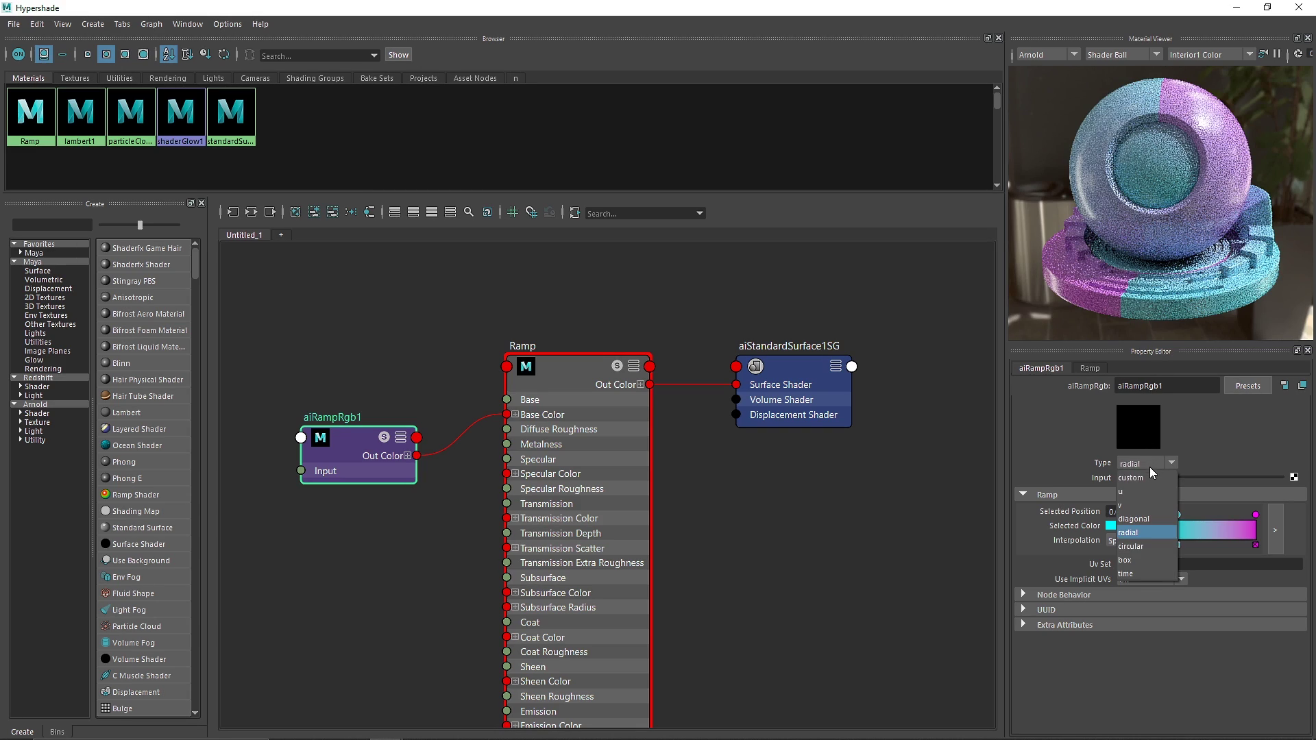
{"action": "left_click", "coordinate": [1142, 545]}
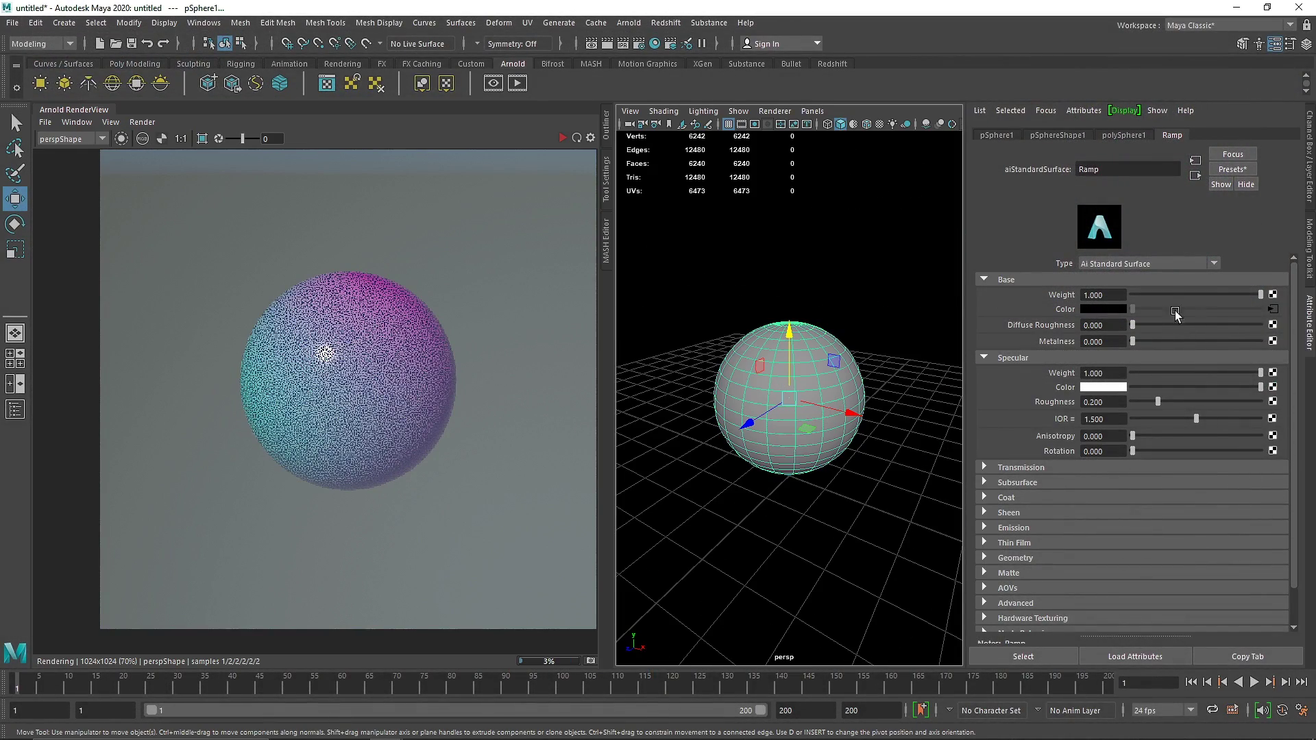
- Open the ramp node connected to the material's base color and set its type to box
{"action": "left_click", "coordinate": [1272, 309]}
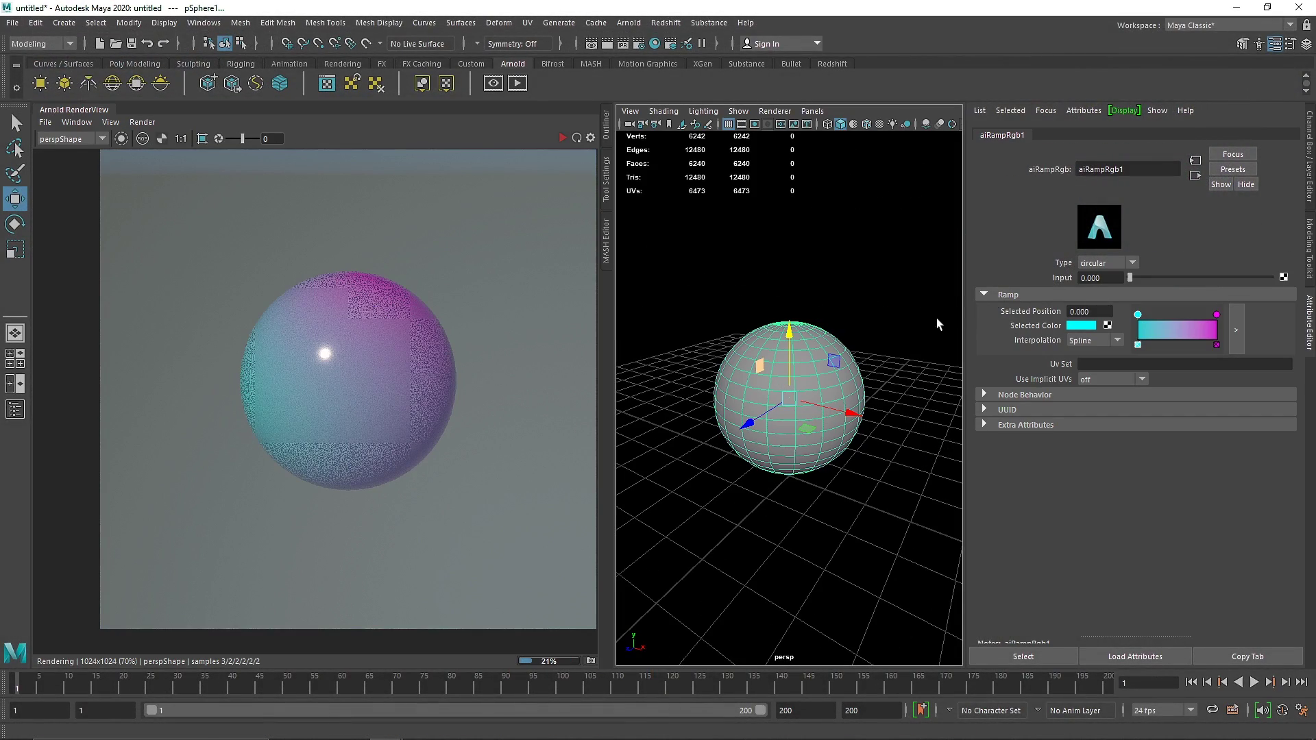
{"action": "left_click", "coordinate": [1098, 264]}
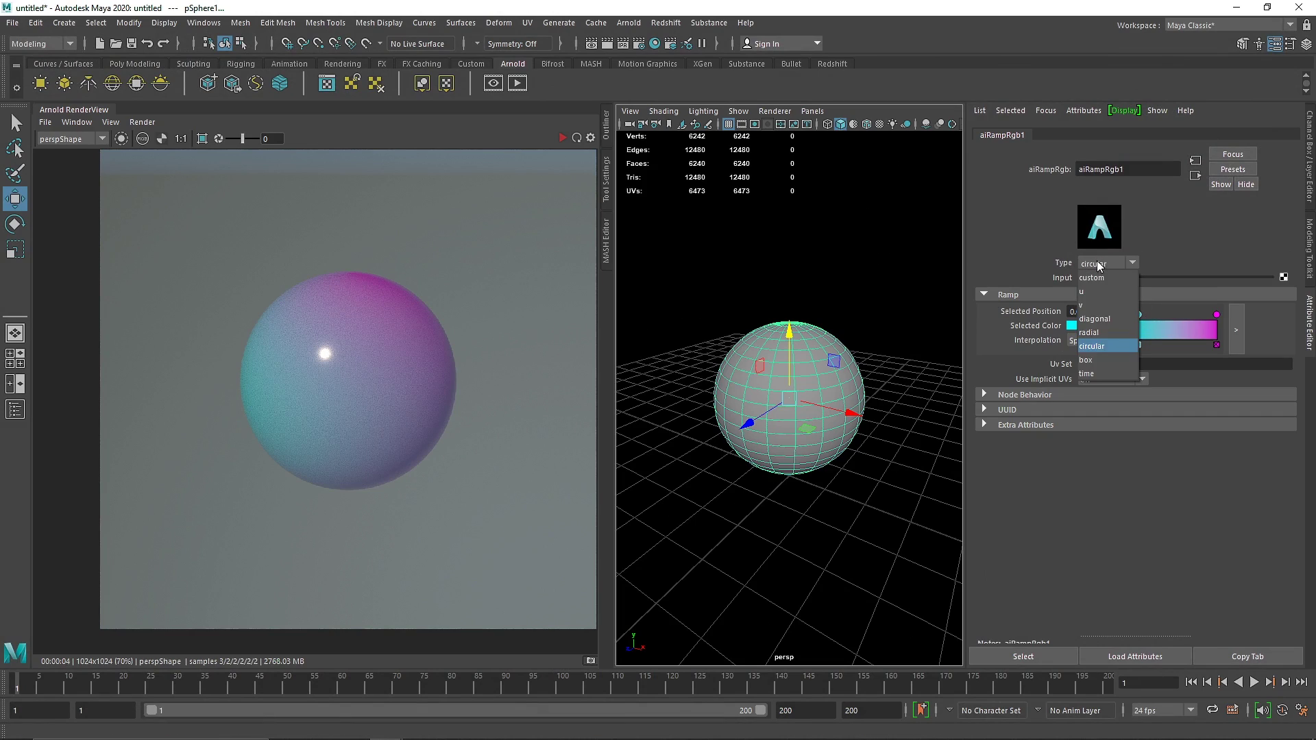
{"action": "left_click", "coordinate": [1099, 361]}
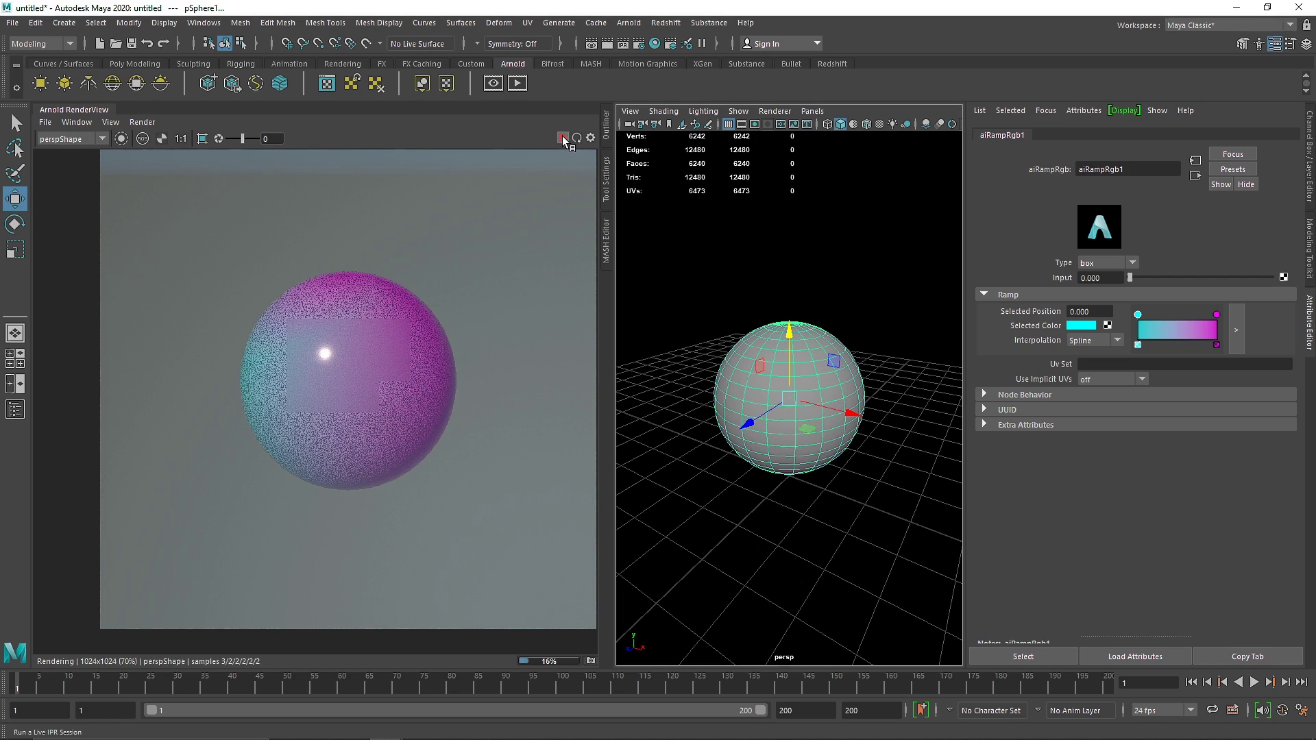
- Delete the sphere, create a polygon torus in its place, and scale it up uniformly
{"action": "left_click", "coordinate": [731, 345]}
{"action": "key", "text": "Delete"}
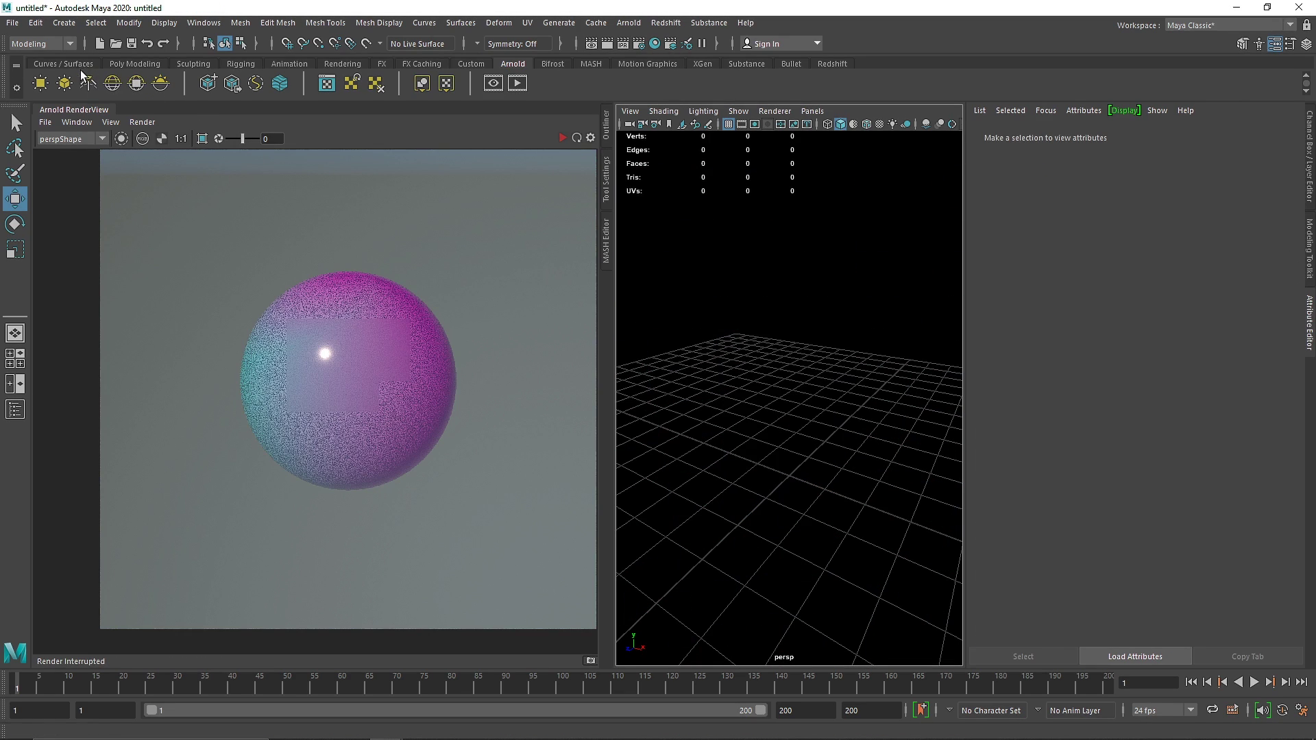
{"action": "left_click", "coordinate": [135, 64]}
{"action": "left_click", "coordinate": [136, 83]}
{"action": "key", "text": "r"}
{"action": "left_click_drag", "start_coordinate": [788, 388], "coordinate": [809, 365]}
- Assign the existing Ramp material to the torus and turn on its smooth mesh preview
{"action": "key", "text": "e"}
{"action": "right_click_drag", "start_coordinate": [811, 348], "coordinate": [899, 682]}
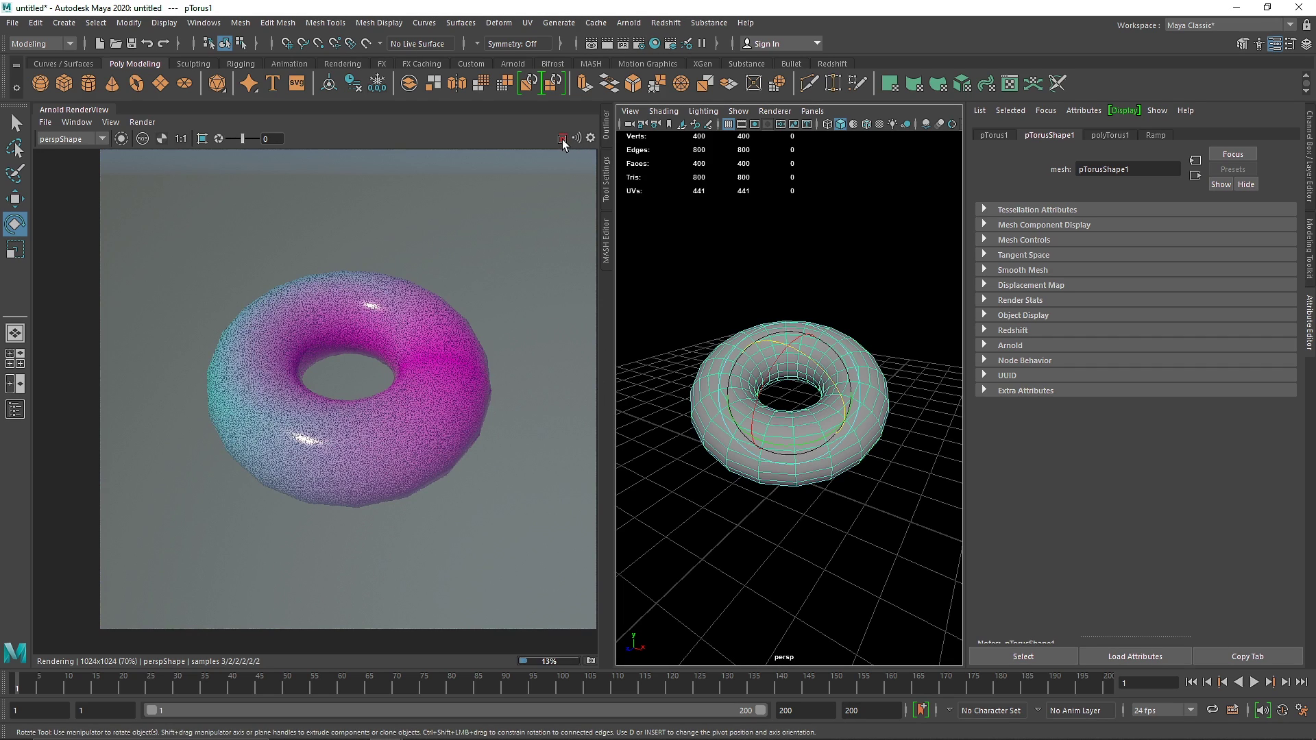
{"action": "key", "text": "3"}
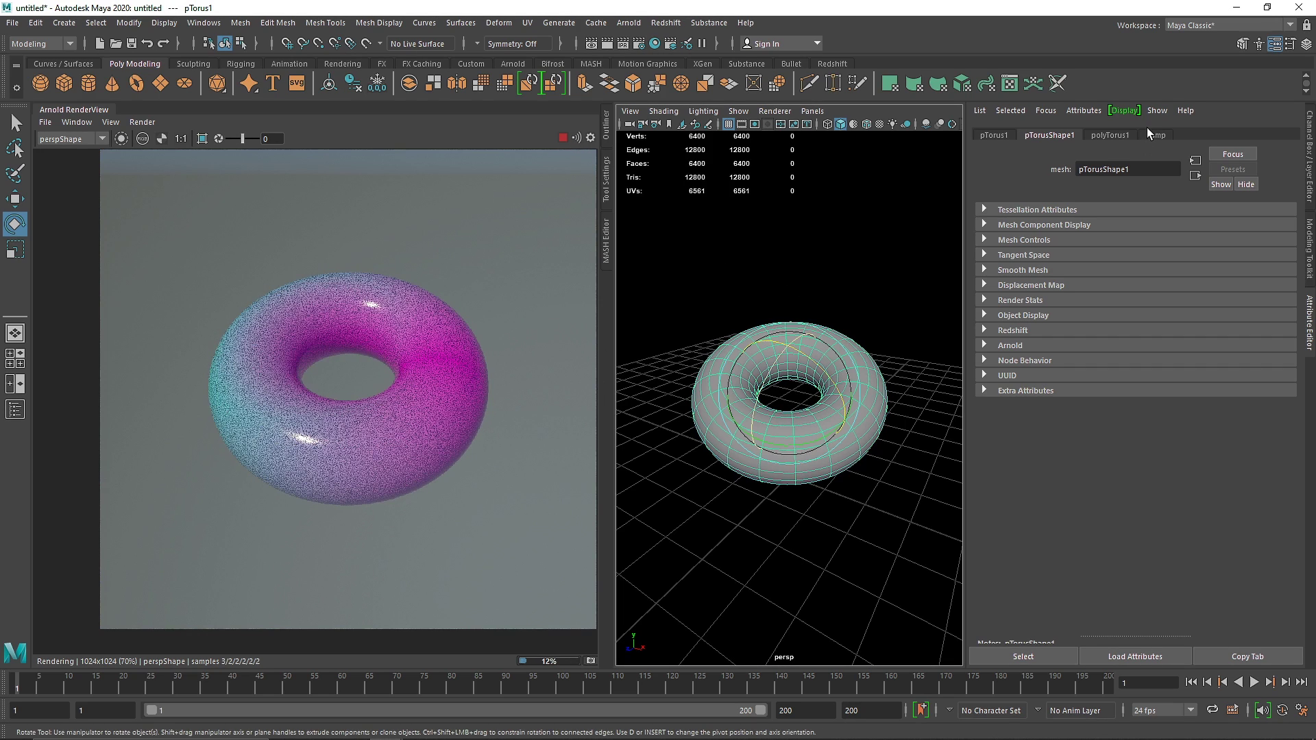
- Open the material's base color ramp, try the diagonal and v types on the torus, and set the type to circular
{"action": "left_click", "coordinate": [1150, 133]}
{"action": "left_click", "coordinate": [1270, 309]}
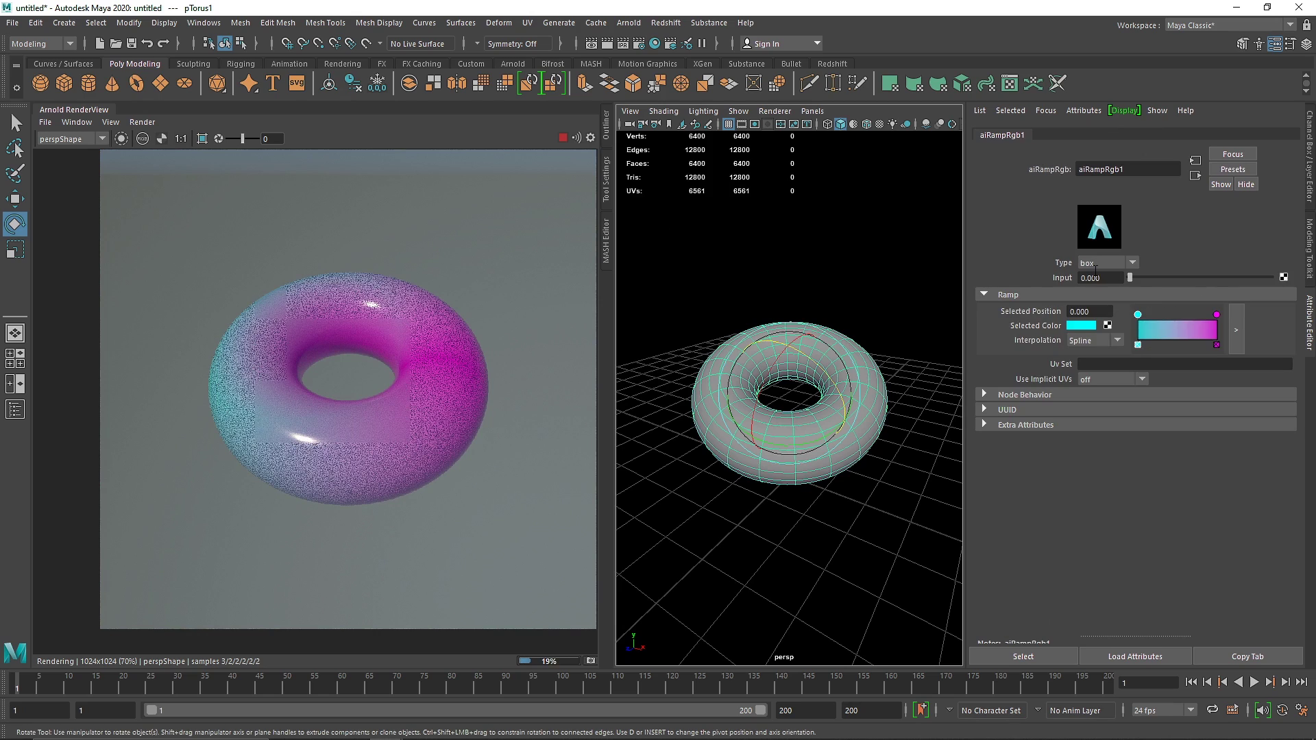
{"action": "left_click", "coordinate": [1093, 266]}
{"action": "left_click", "coordinate": [1097, 320]}
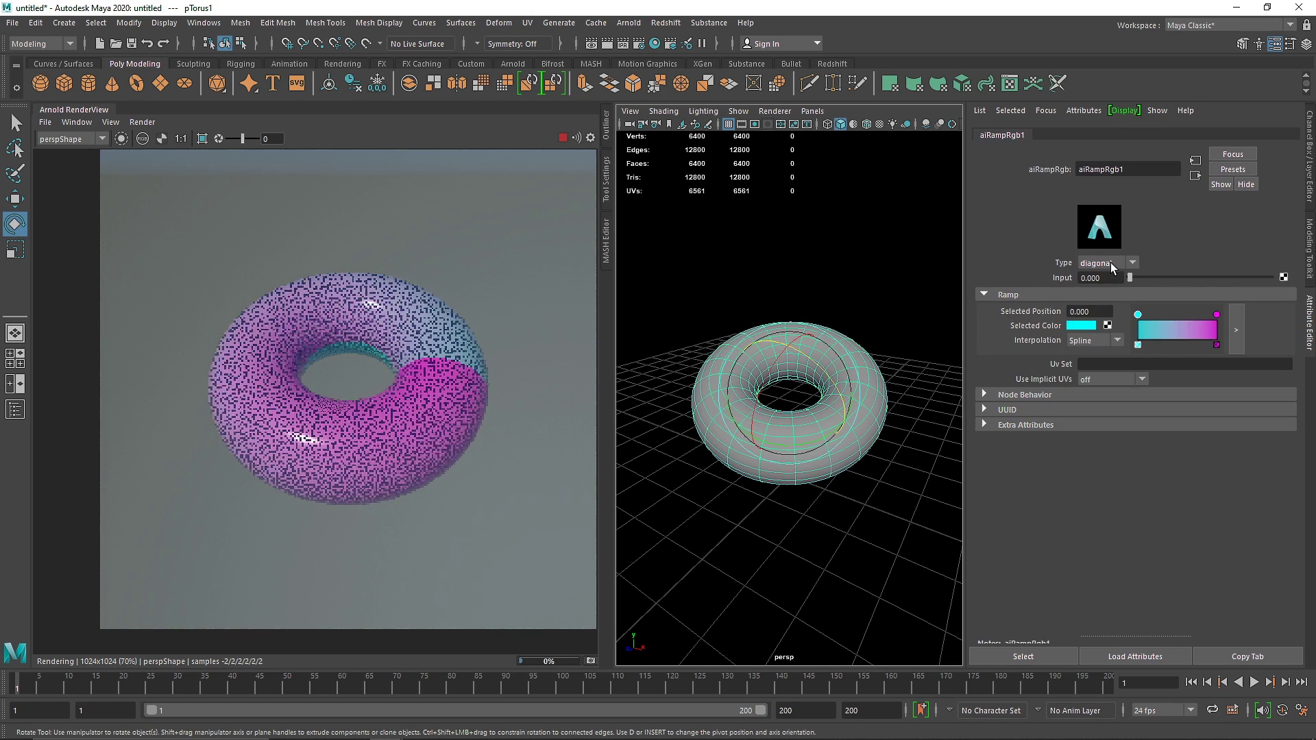
{"action": "left_click", "coordinate": [1110, 261]}
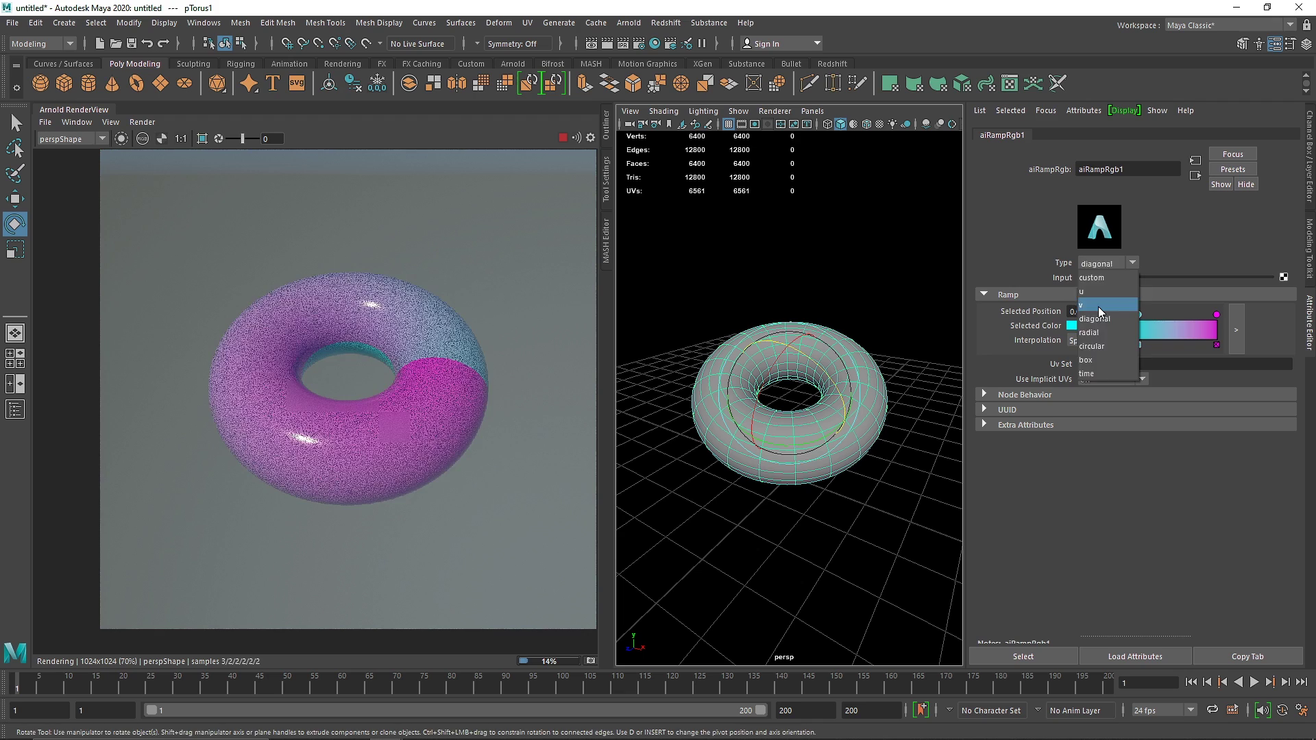
{"action": "left_click", "coordinate": [1098, 305]}
{"action": "left_click", "coordinate": [1106, 268]}
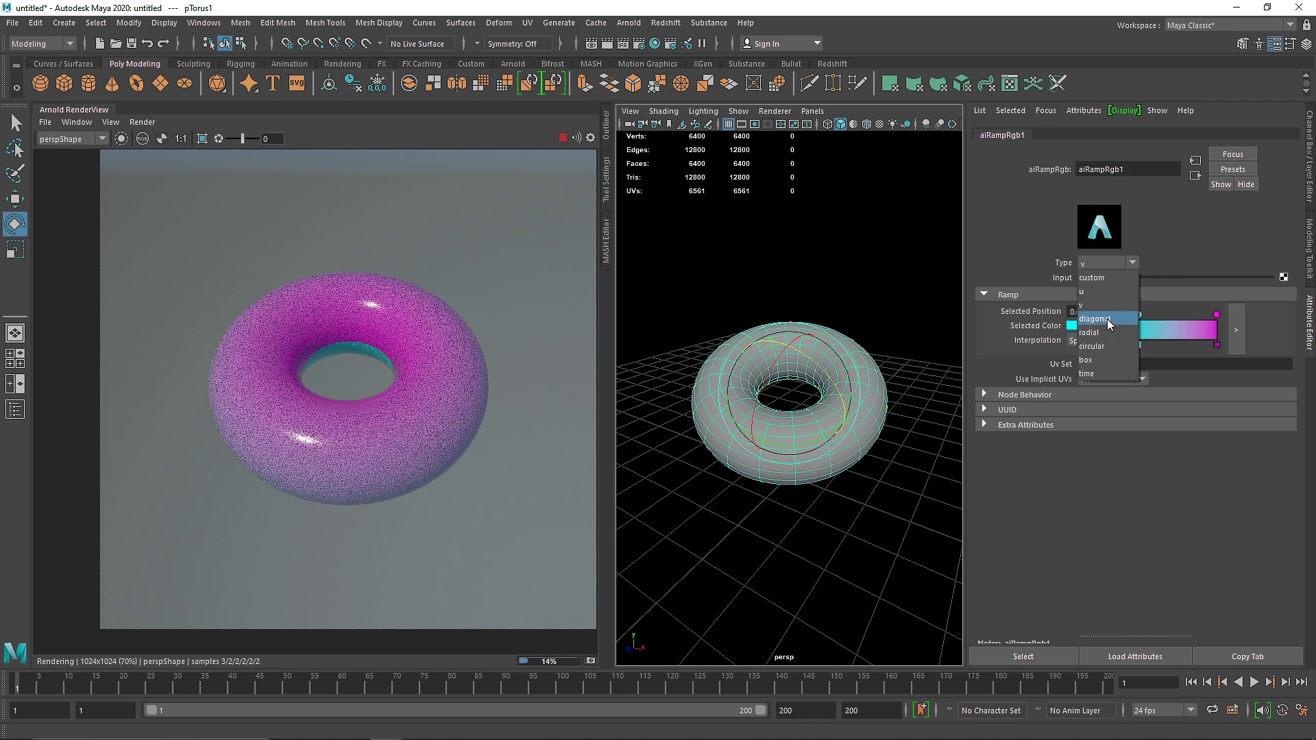
{"action": "left_click", "coordinate": [1103, 345]}
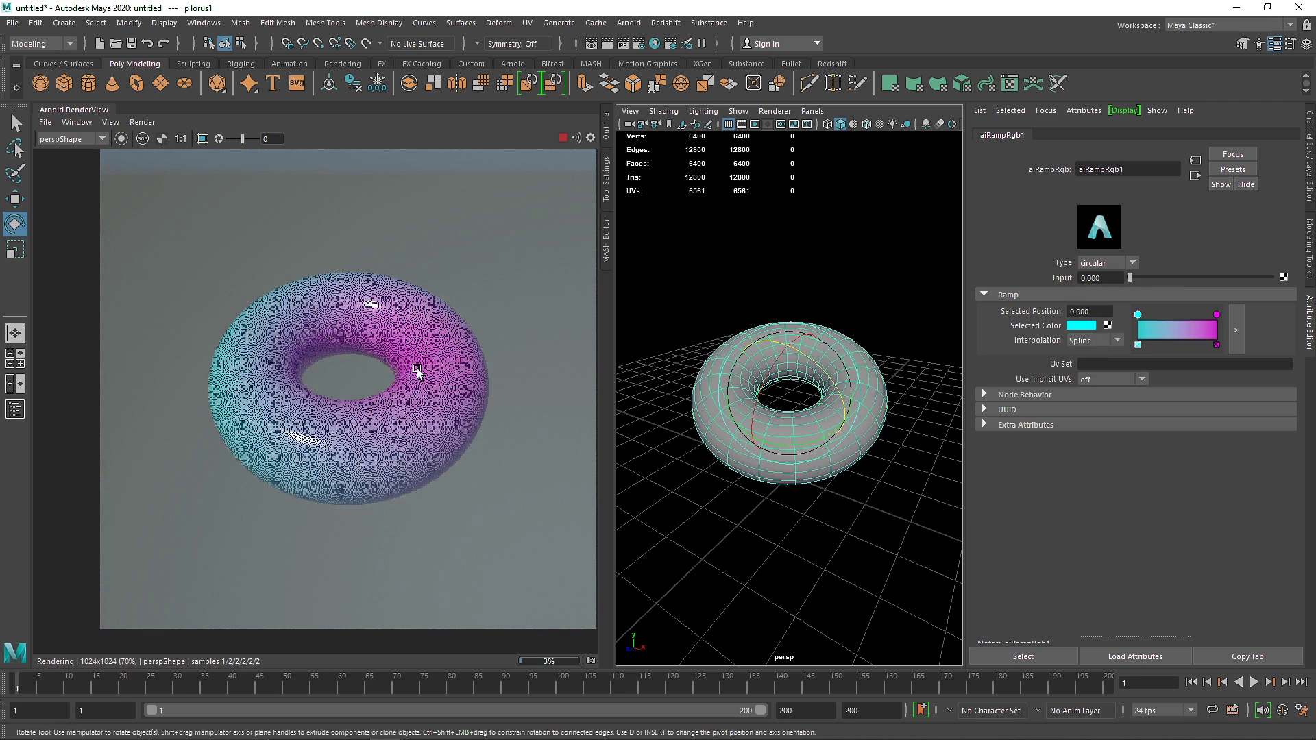
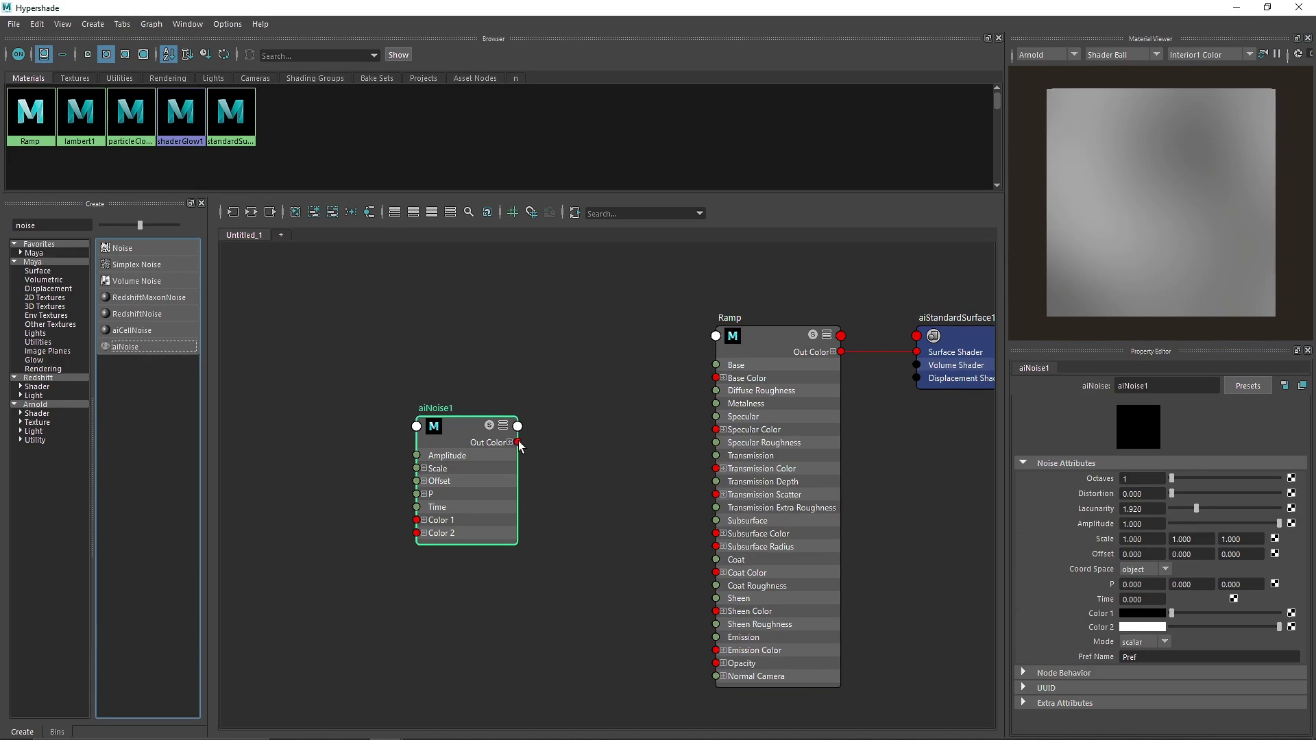
- Connect the aiNoise node's Out Color to the Ramp material's Base Color and set the noise octaves to 8
{"action": "left_click_drag", "start_coordinate": [517, 442], "coordinate": [716, 378]}
{"action": "left_click_drag", "start_coordinate": [417, 439], "coordinate": [443, 401]}
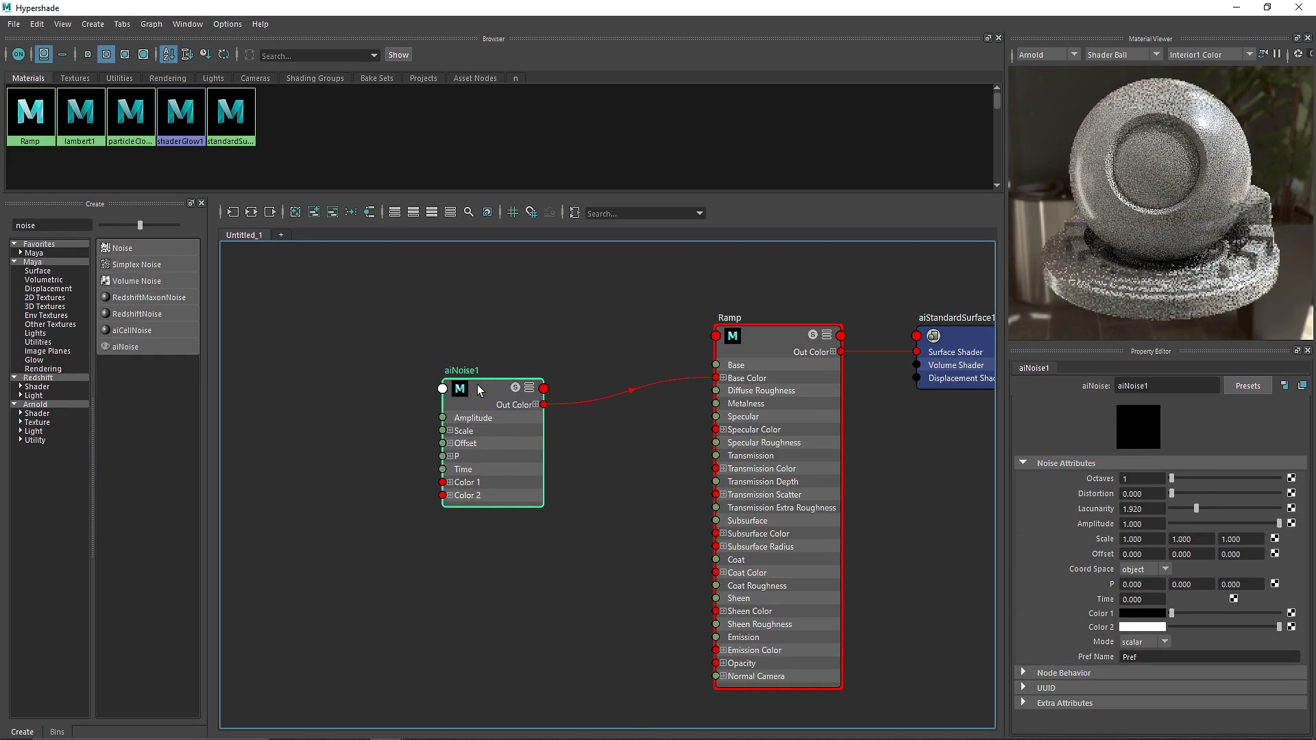
{"action": "left_click_drag", "start_coordinate": [1172, 478], "coordinate": [1315, 480]}
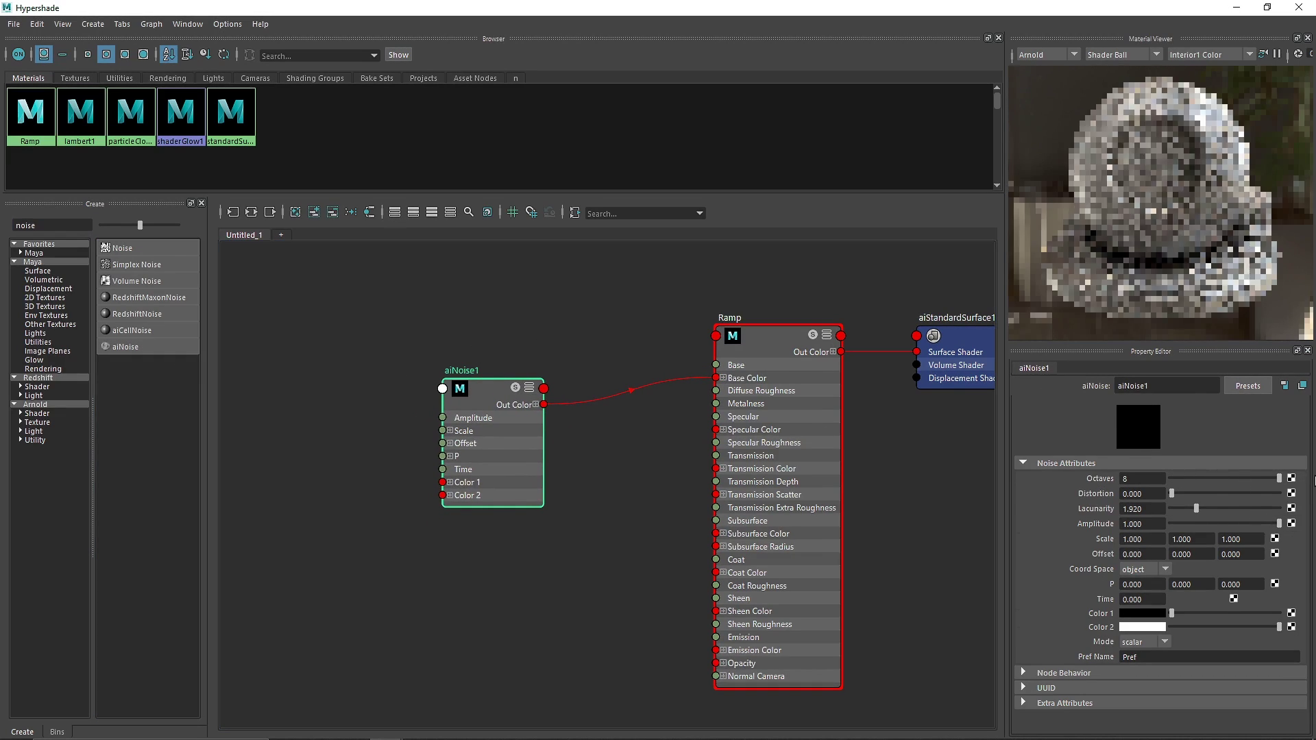
- Set the aiNoise node's amplitude to 2 and its distortion to 1
{"action": "double_click", "coordinate": [1128, 524]}
{"action": "type", "text": "2"}
{"action": "key", "text": "Return"}
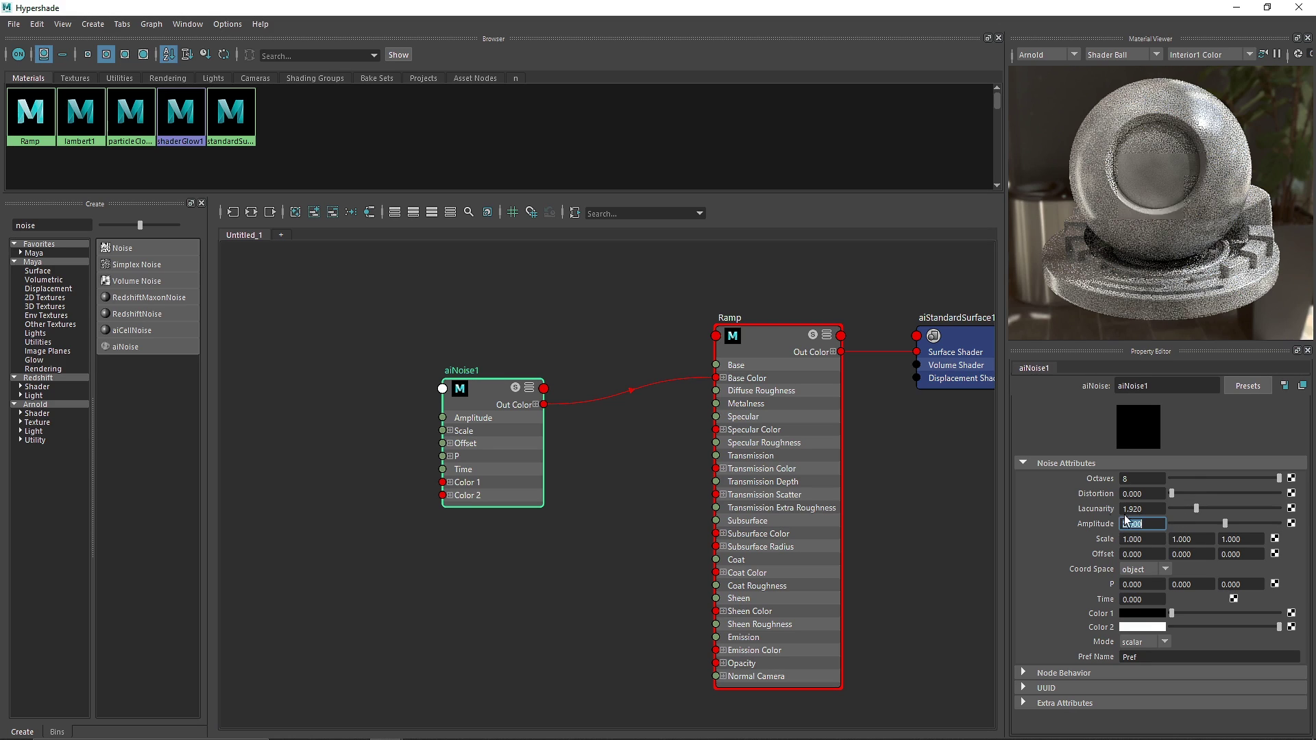
{"action": "double_click", "coordinate": [1141, 494]}
{"action": "type", "text": "1"}
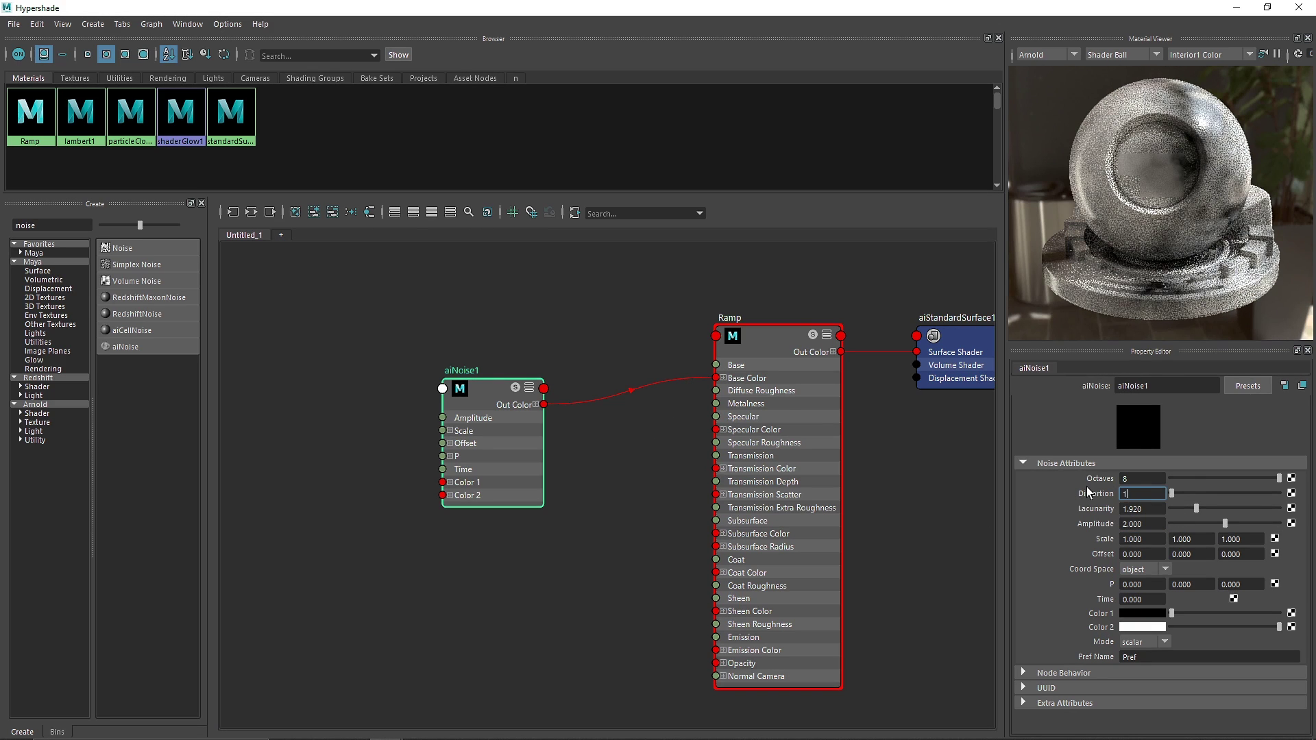
{"action": "key", "text": "Return"}
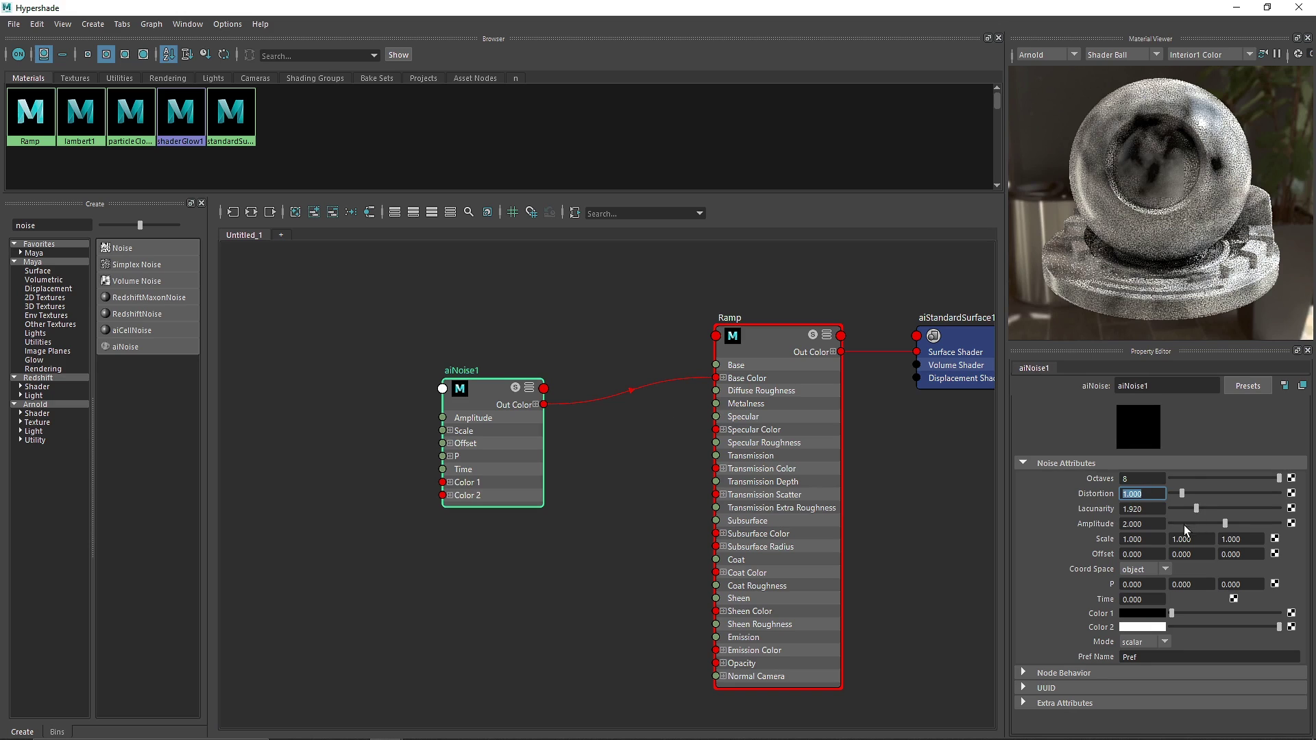
- Set the aiNoise node's scale to 2 on all three axes
{"action": "key", "text": "Tab"}
{"action": "key", "text": "Tab"}
{"action": "key", "text": "Tab"}
{"action": "type", "text": "2"}
{"action": "key", "text": "Tab"}
{"action": "type", "text": "2"}
{"action": "key", "text": "Tab"}
{"action": "type", "text": "2"}
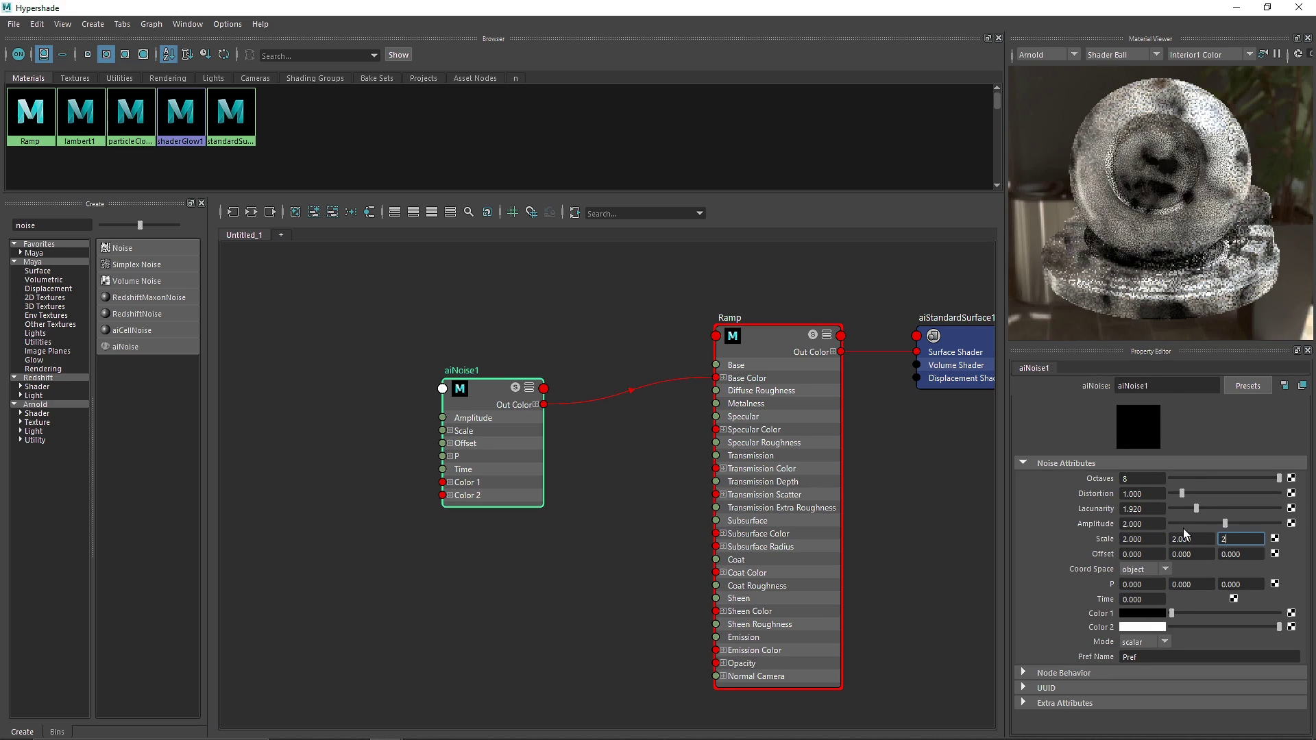
{"action": "key", "text": "Return"}
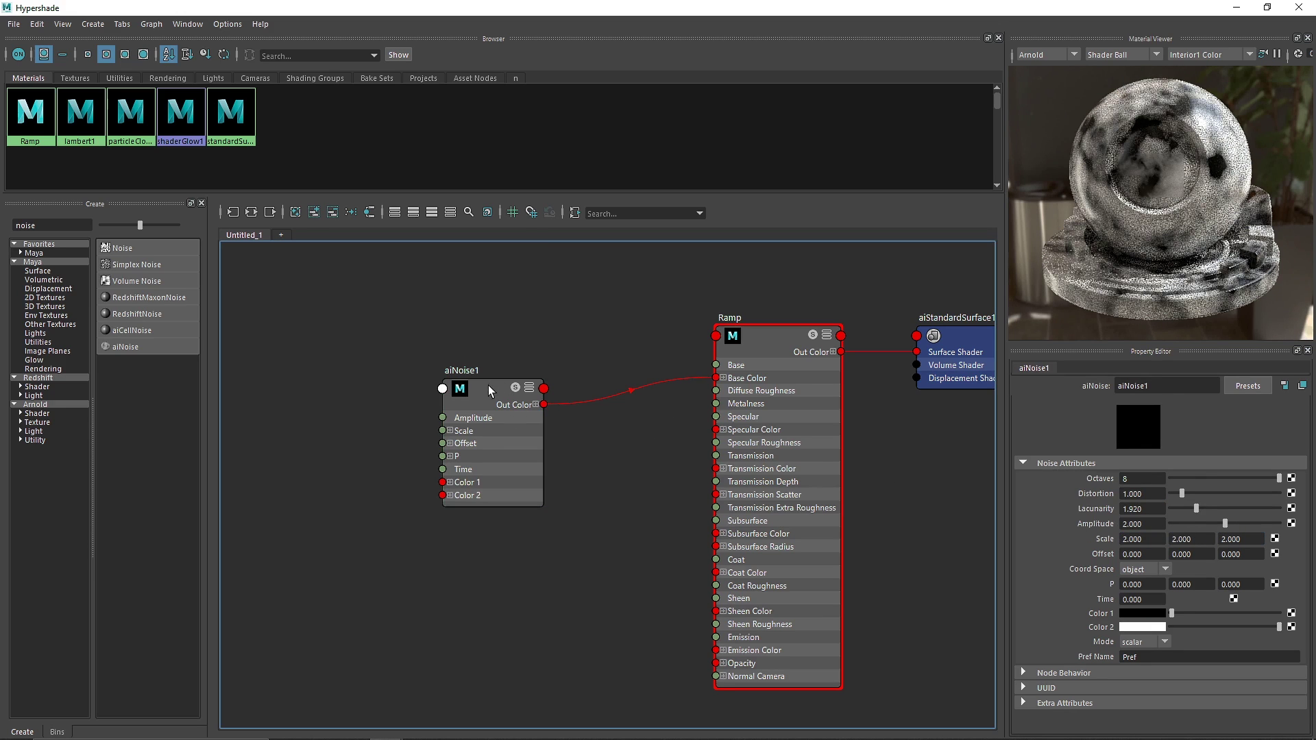
- Add an aiRampRgb node beside the noise node and connect its Out Color to the noise's Color 1
{"action": "left_click_drag", "start_coordinate": [488, 385], "coordinate": [558, 379]}
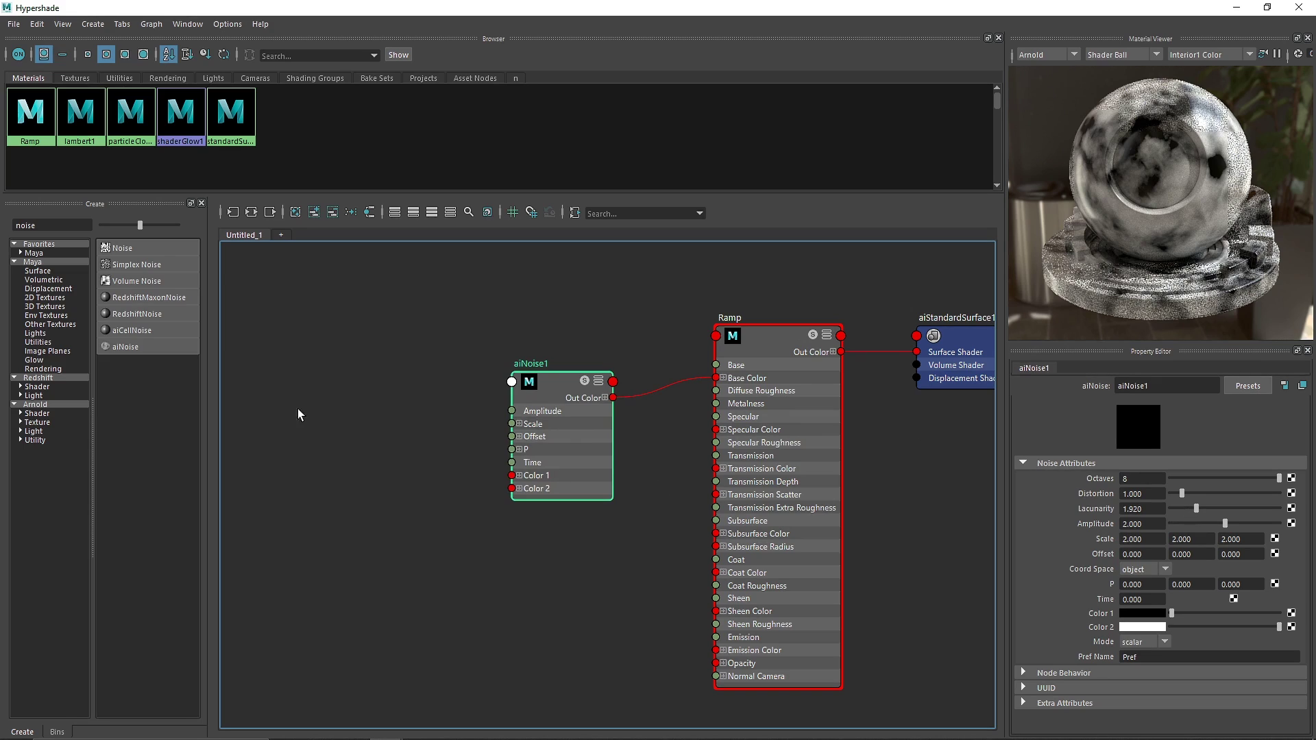
{"action": "double_click", "coordinate": [25, 226]}
{"action": "type", "text": "ram"}
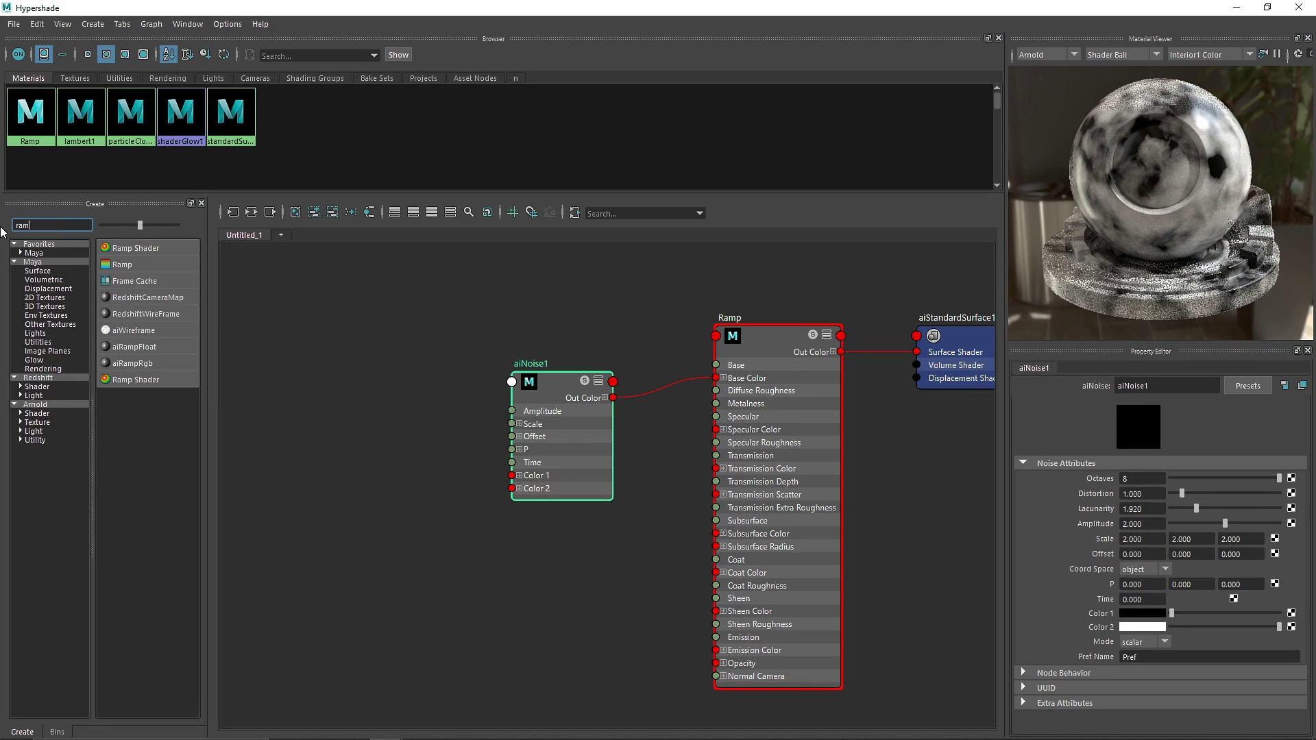
{"action": "type", "text": "p"}
{"action": "left_click", "coordinate": [133, 297]}
{"action": "left_click", "coordinate": [408, 473]}
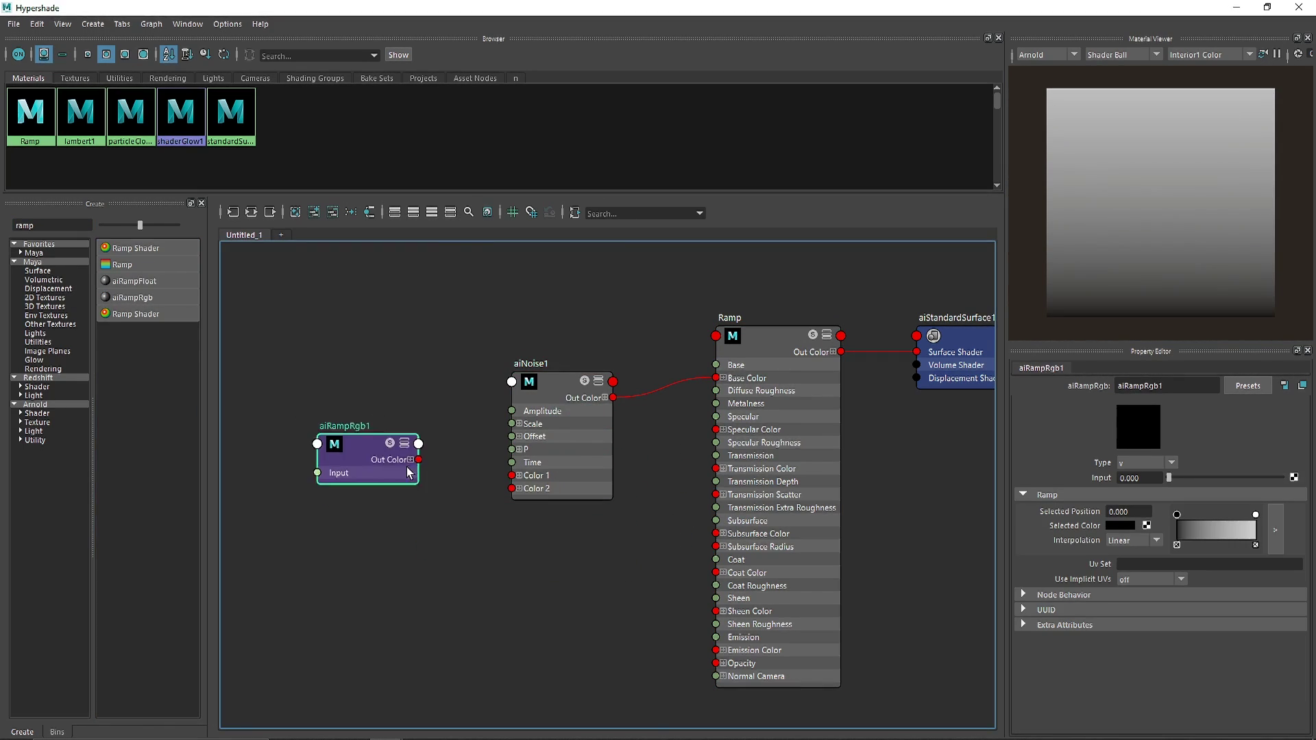
{"action": "left_click_drag", "start_coordinate": [409, 473], "coordinate": [511, 475]}
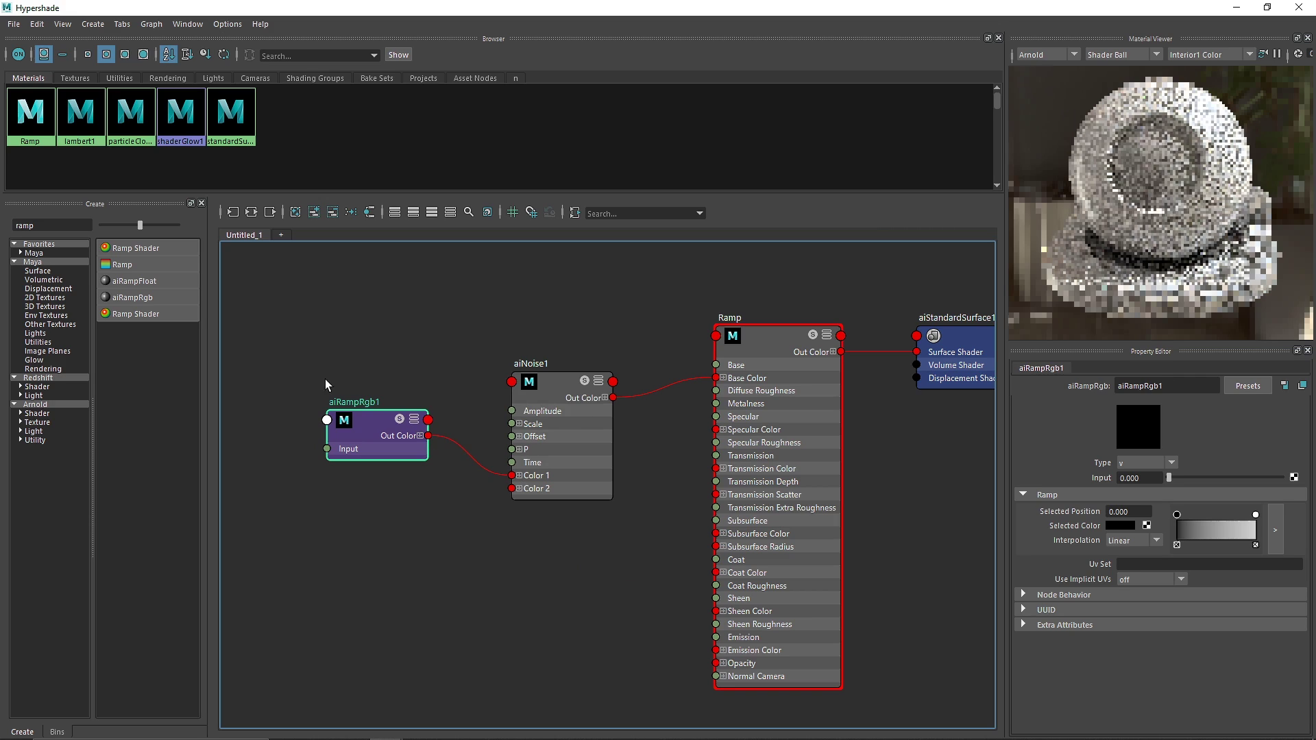
{"action": "left_click_drag", "start_coordinate": [370, 420], "coordinate": [372, 403]}
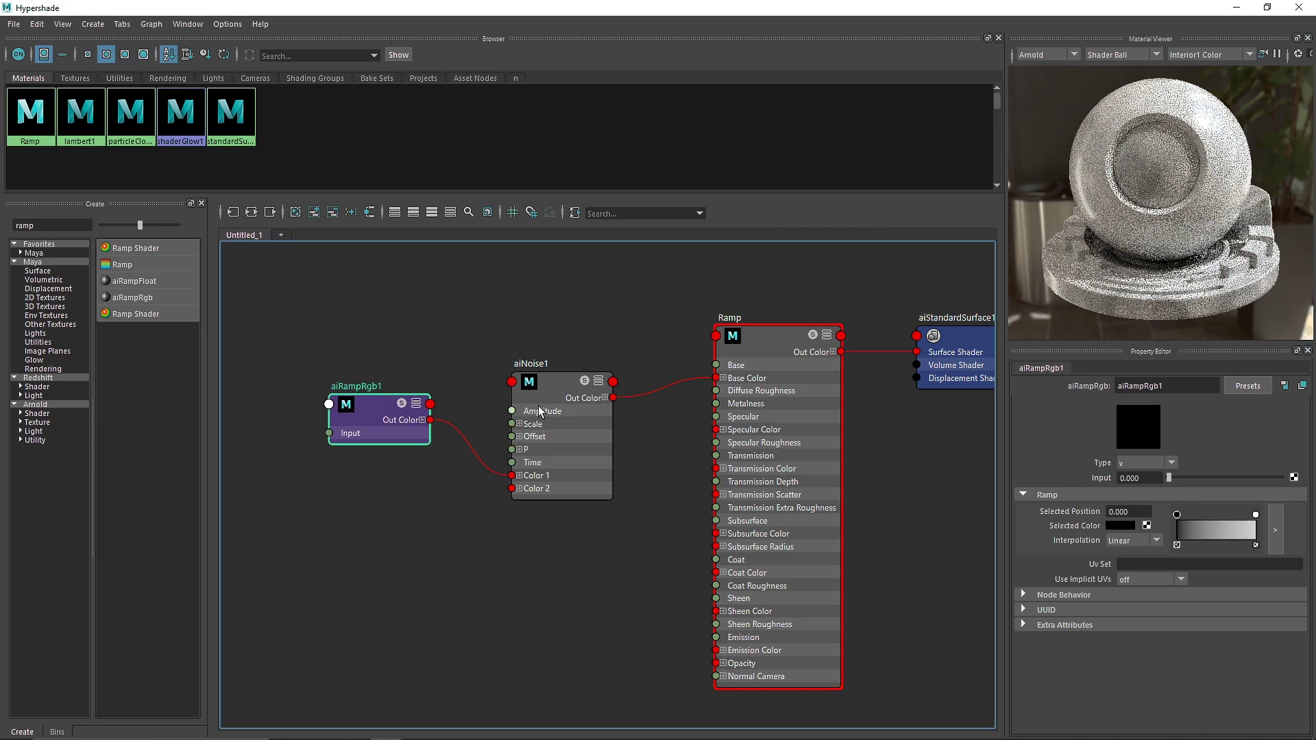
- Color the first ramp's point at position 0.000 green and its point at position 1.000 blue
{"action": "left_click", "coordinate": [1177, 515]}
{"action": "left_click", "coordinate": [1124, 525]}
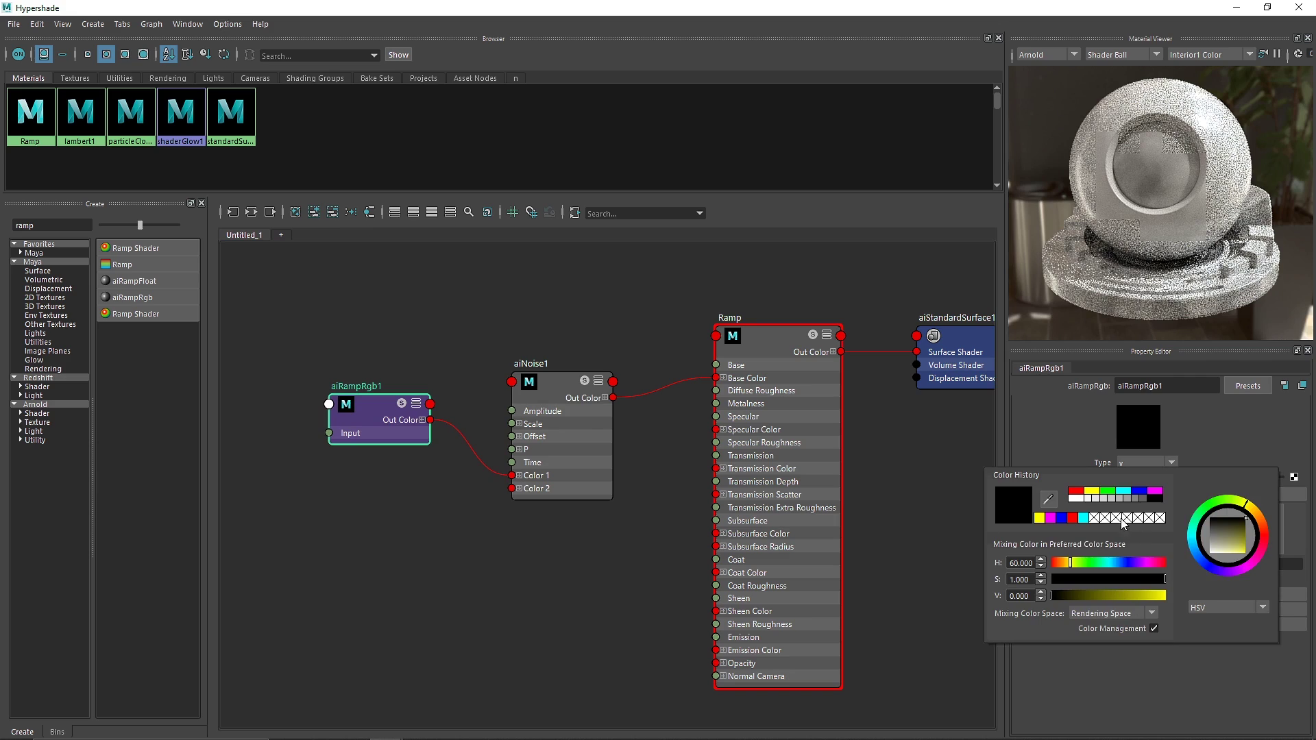
{"action": "left_click", "coordinate": [1113, 532]}
{"action": "left_click", "coordinate": [1256, 514]}
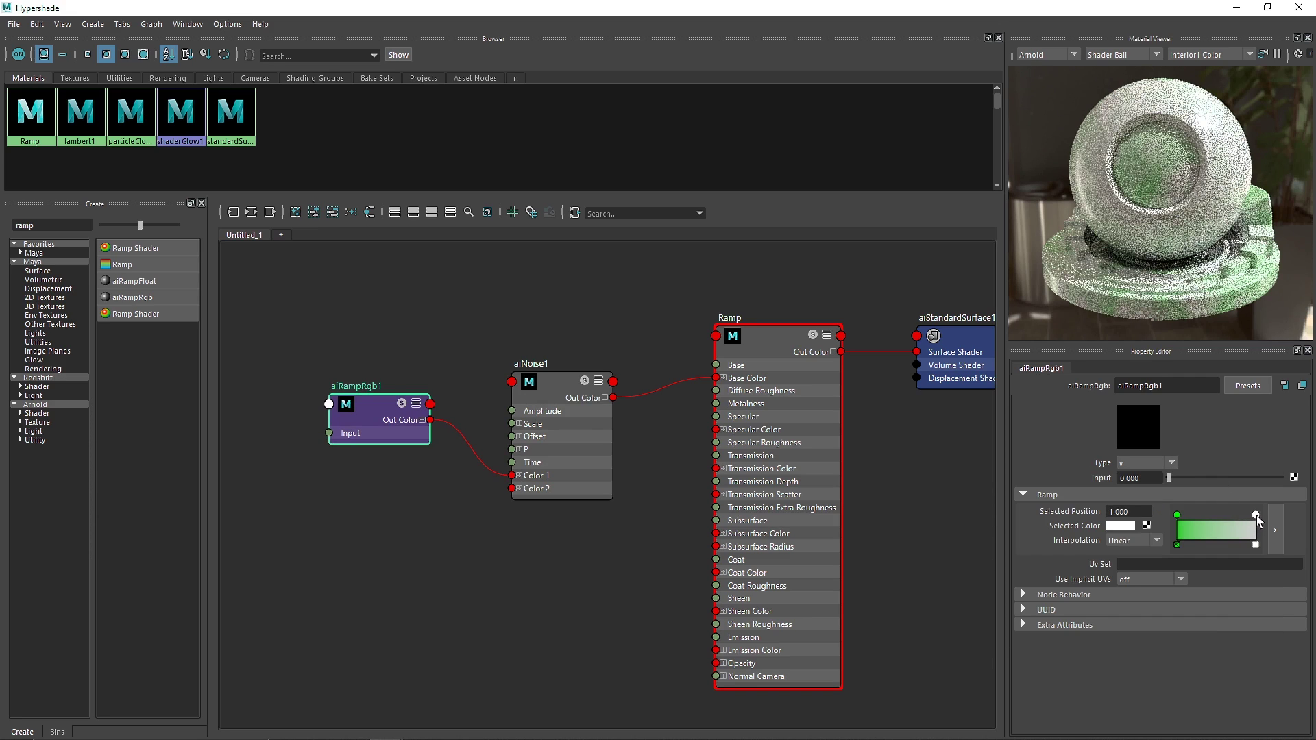
{"action": "left_click", "coordinate": [1120, 525]}
{"action": "left_click", "coordinate": [1131, 489]}
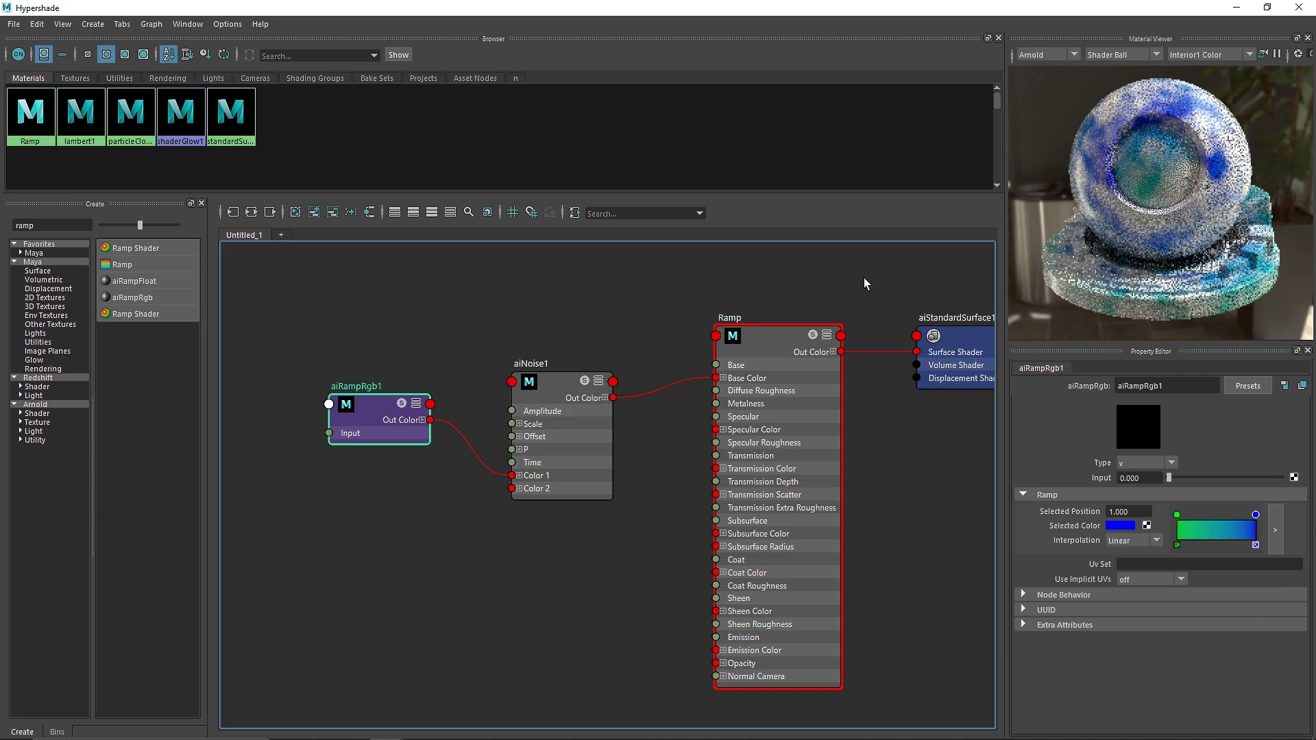
- Add a second aiRampRgb node below the first and connect its Out Color to the noise's Color 2
{"action": "left_click", "coordinate": [770, 344]}
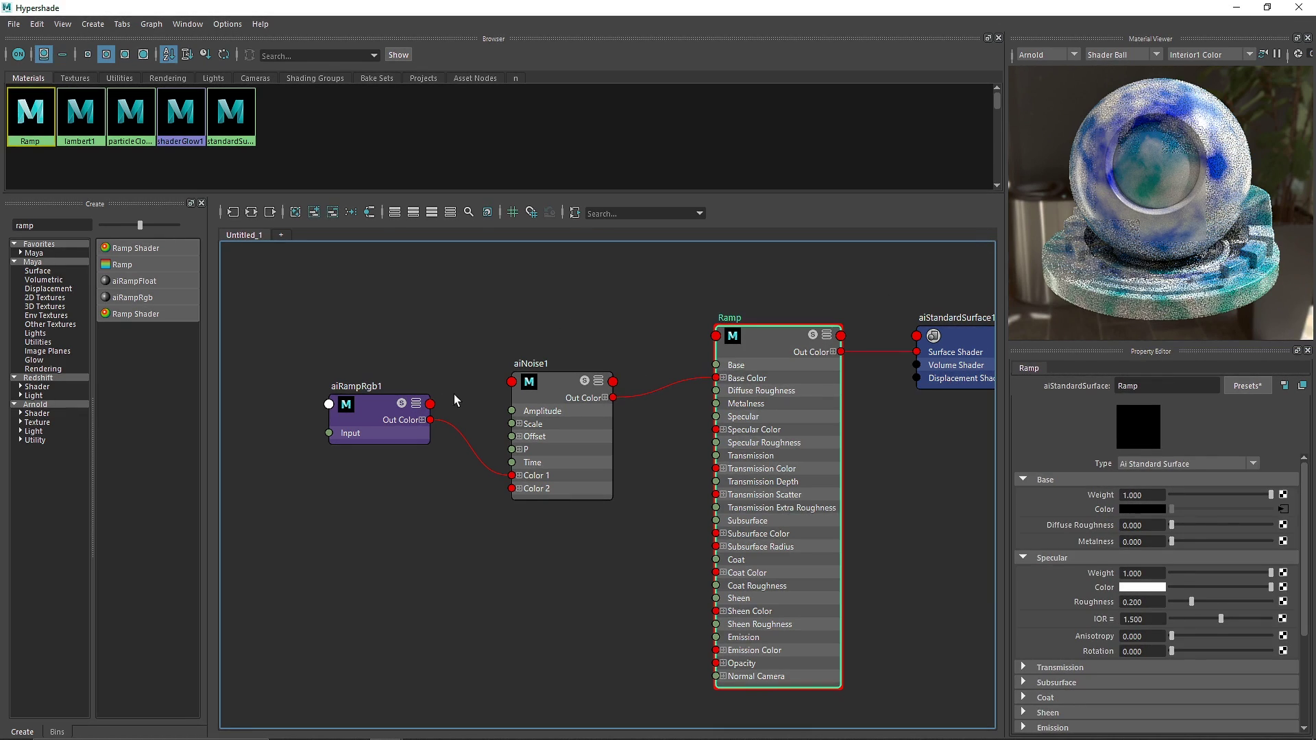
{"action": "left_click", "coordinate": [374, 438]}
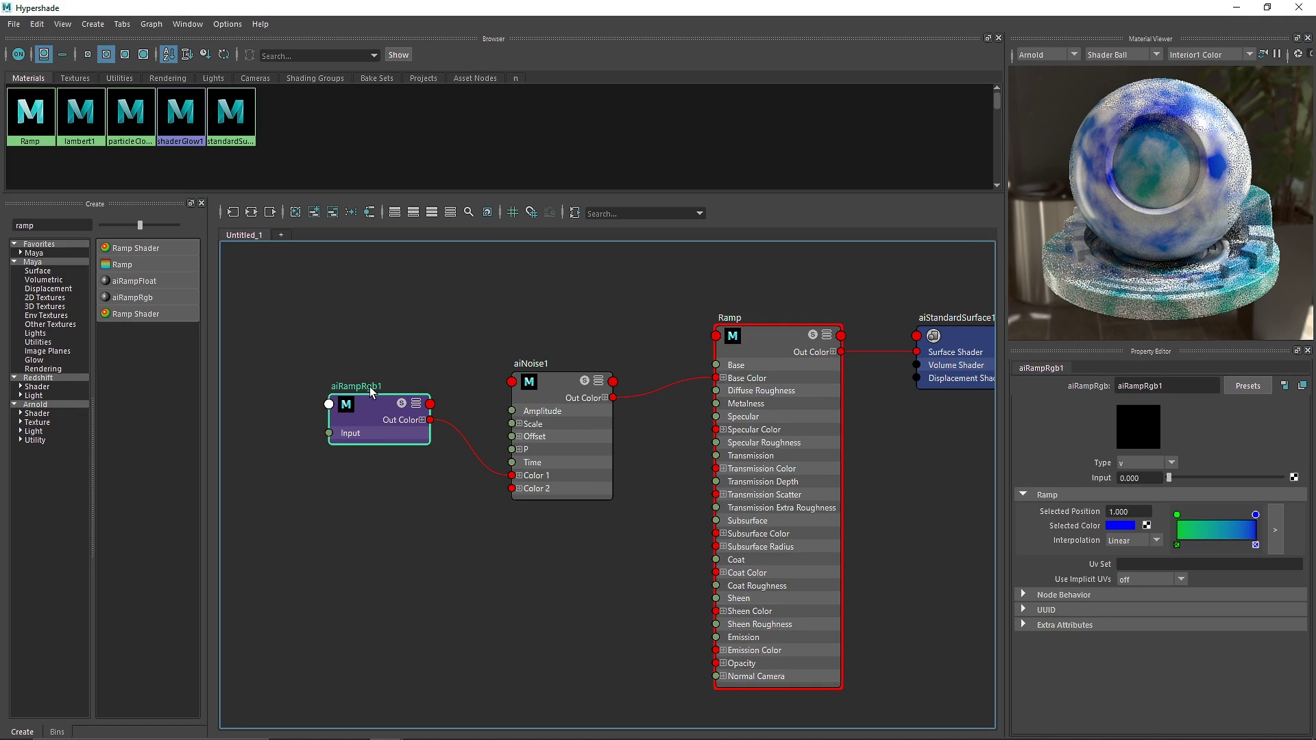
{"action": "left_click_drag", "start_coordinate": [370, 400], "coordinate": [364, 372]}
{"action": "left_click", "coordinate": [133, 294]}
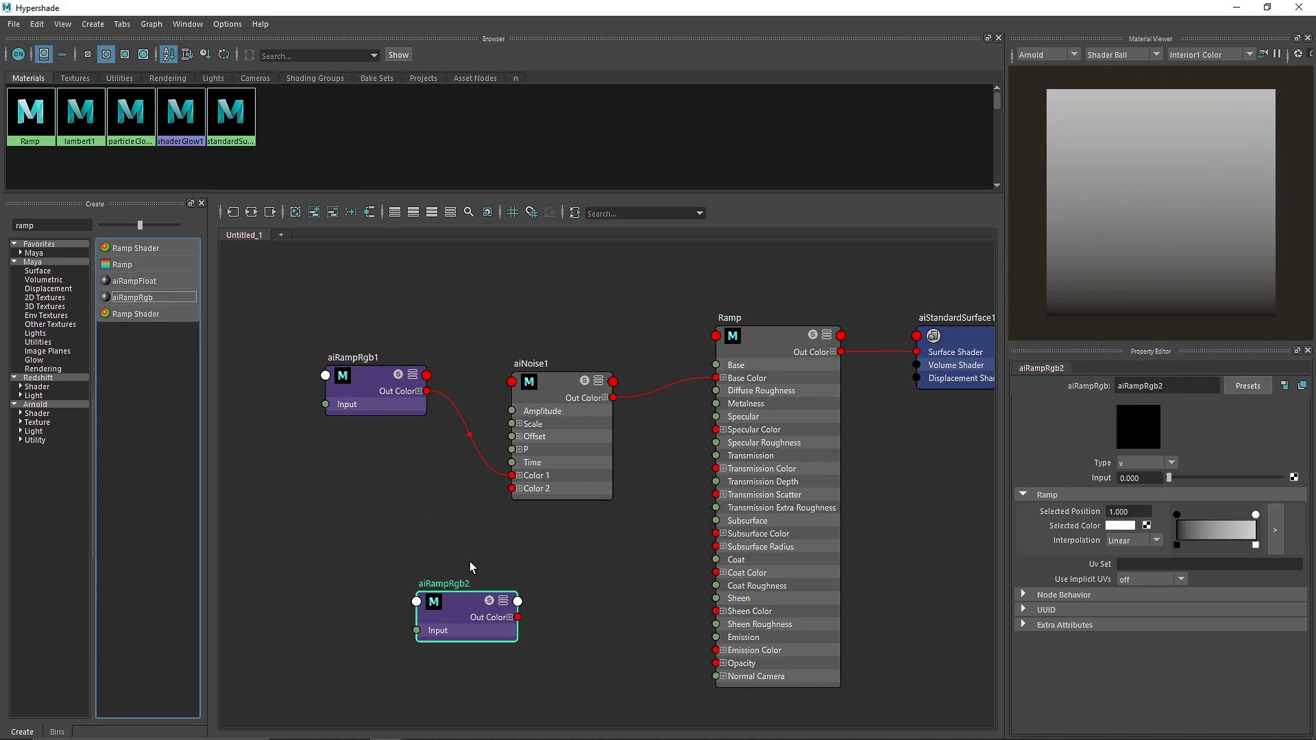
{"action": "left_click_drag", "start_coordinate": [466, 606], "coordinate": [512, 488]}
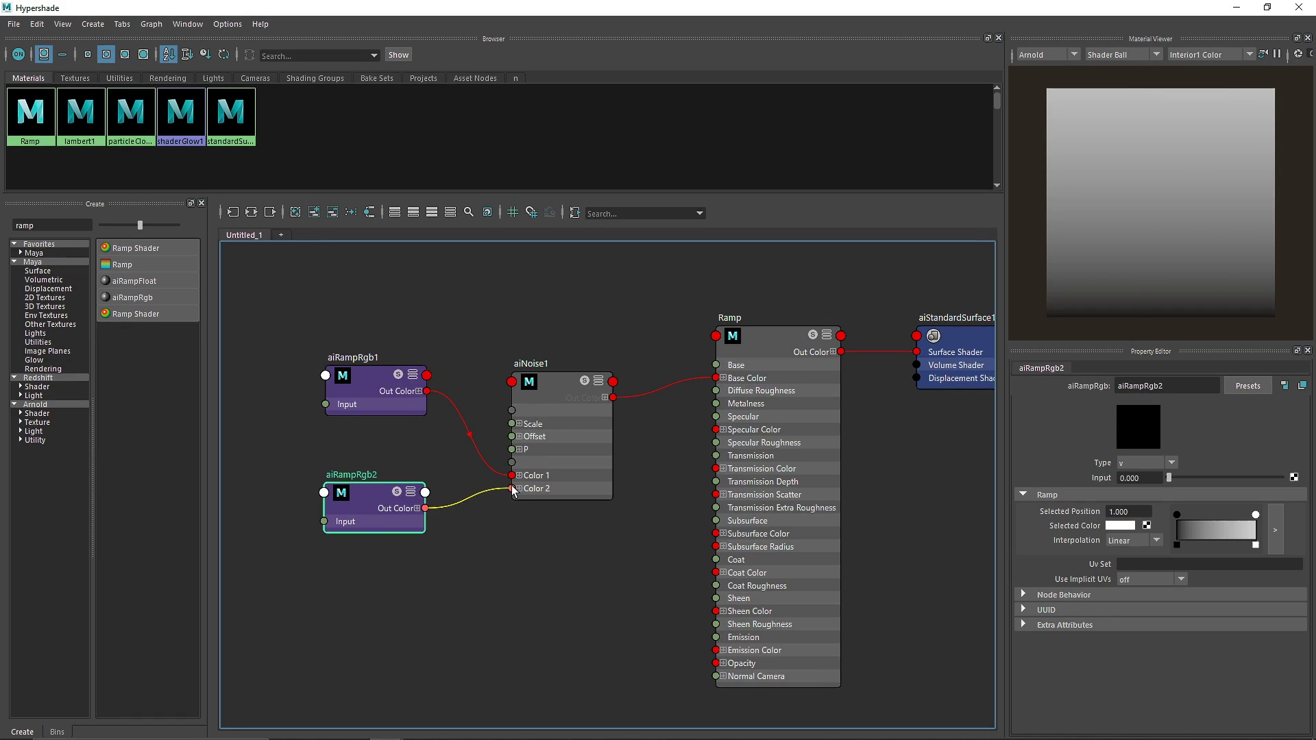
{"action": "left_click_drag", "start_coordinate": [383, 521], "coordinate": [364, 533]}
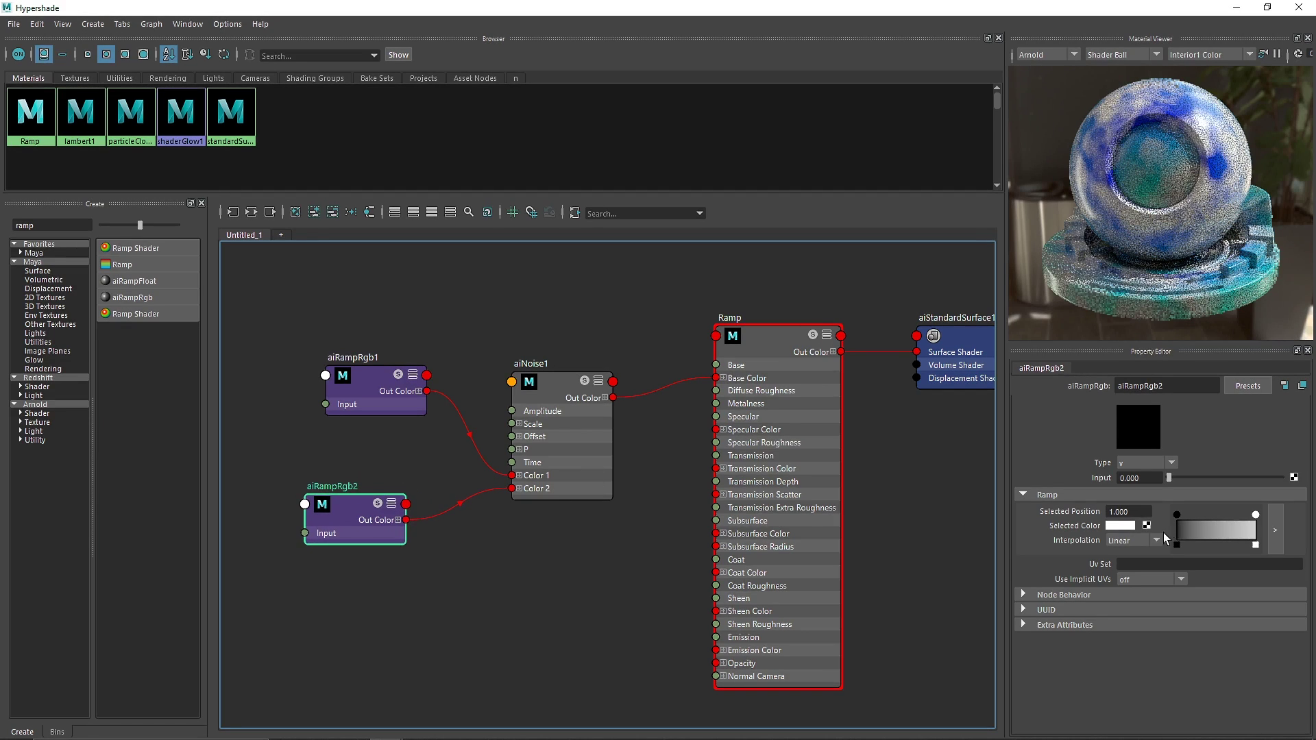
- Color the second ramp's point at position 1.000 magenta and its point at position 0.000 red
{"action": "left_click", "coordinate": [1121, 526]}
{"action": "left_click", "coordinate": [1152, 493]}
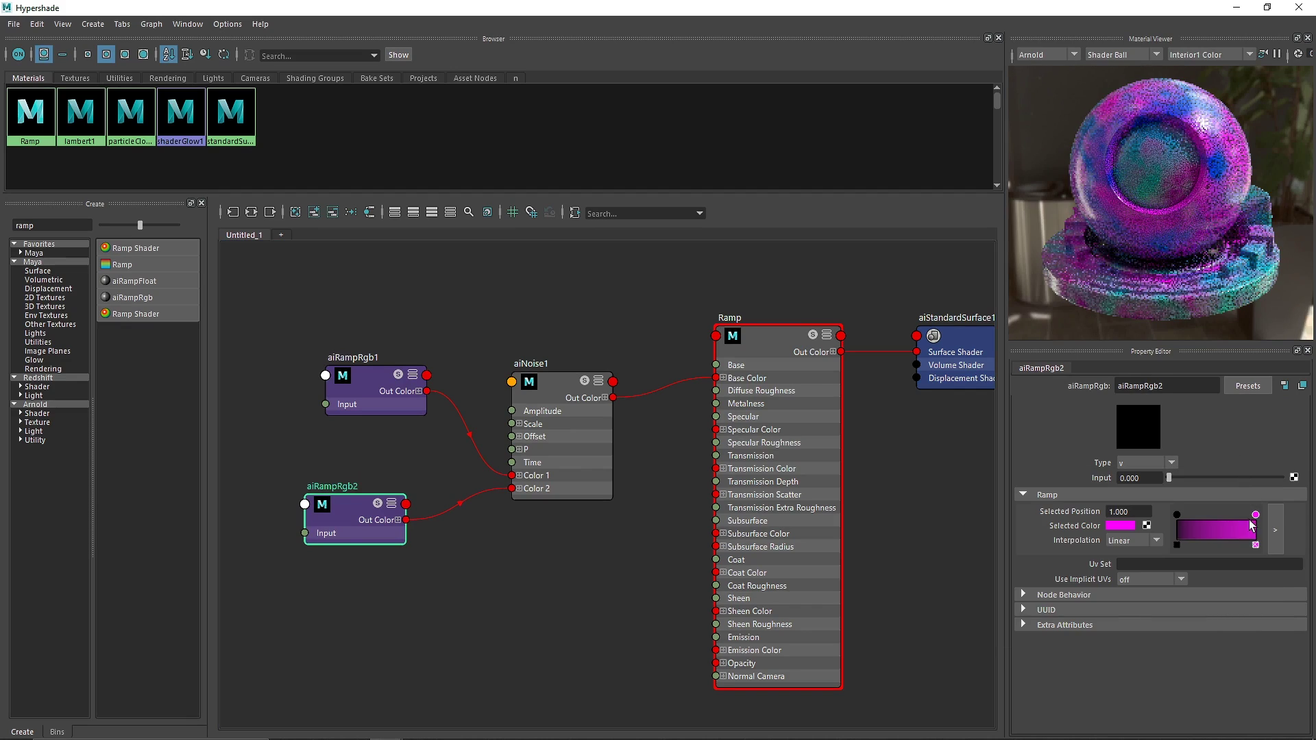
{"action": "left_click", "coordinate": [1122, 525]}
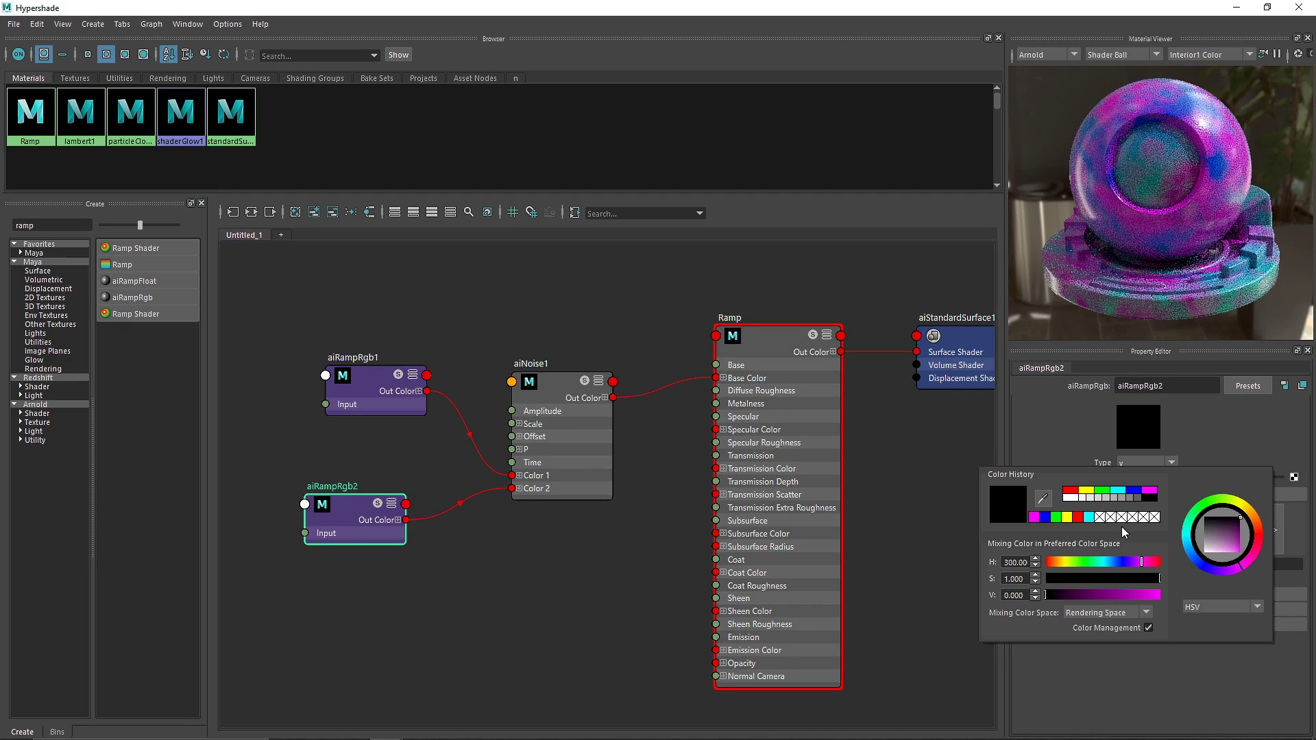
{"action": "left_click", "coordinate": [1070, 490]}
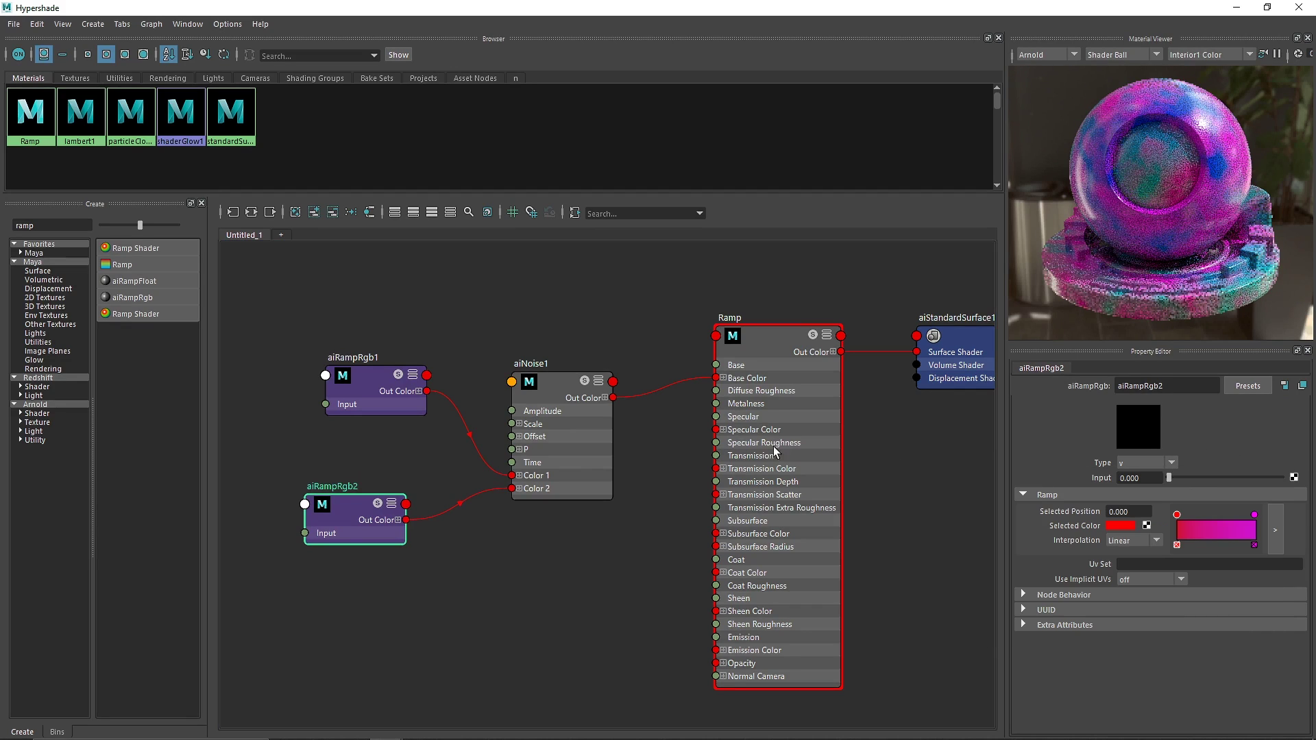
- Arrange the two aiRampRgb nodes neatly in front of the aiNoise node in the graph
{"action": "left_click", "coordinate": [562, 384]}
{"action": "left_click_drag", "start_coordinate": [363, 381], "coordinate": [335, 374]}
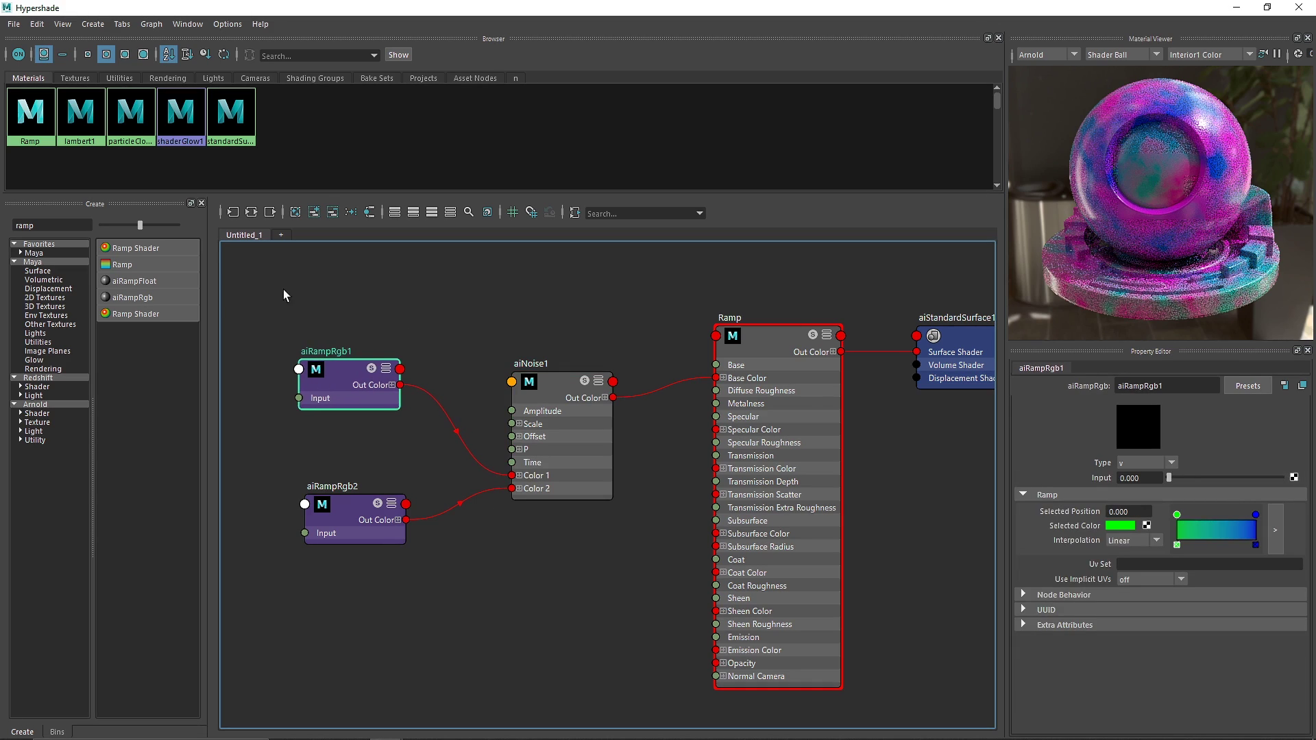
{"action": "left_click_drag", "start_coordinate": [281, 290], "coordinate": [405, 607]}
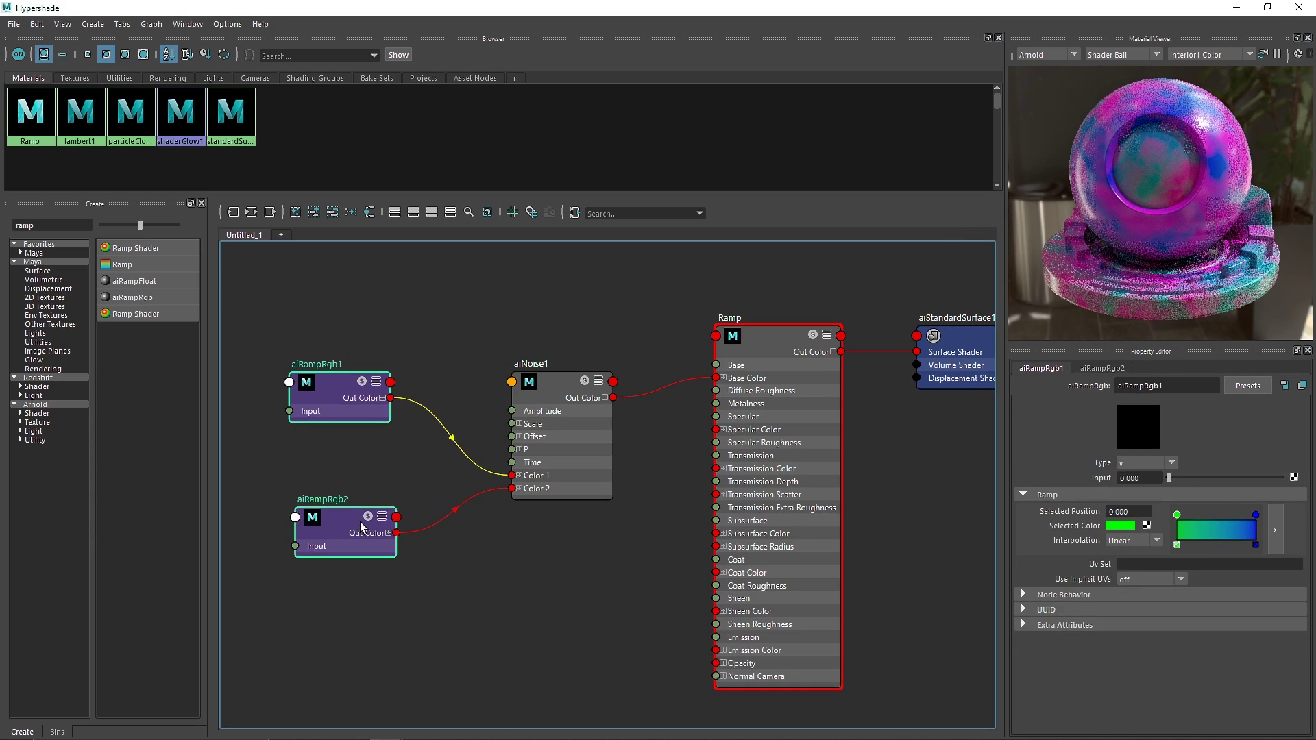
{"action": "left_click_drag", "start_coordinate": [360, 521], "coordinate": [381, 519]}
{"action": "left_click_drag", "start_coordinate": [578, 526], "coordinate": [563, 287]}
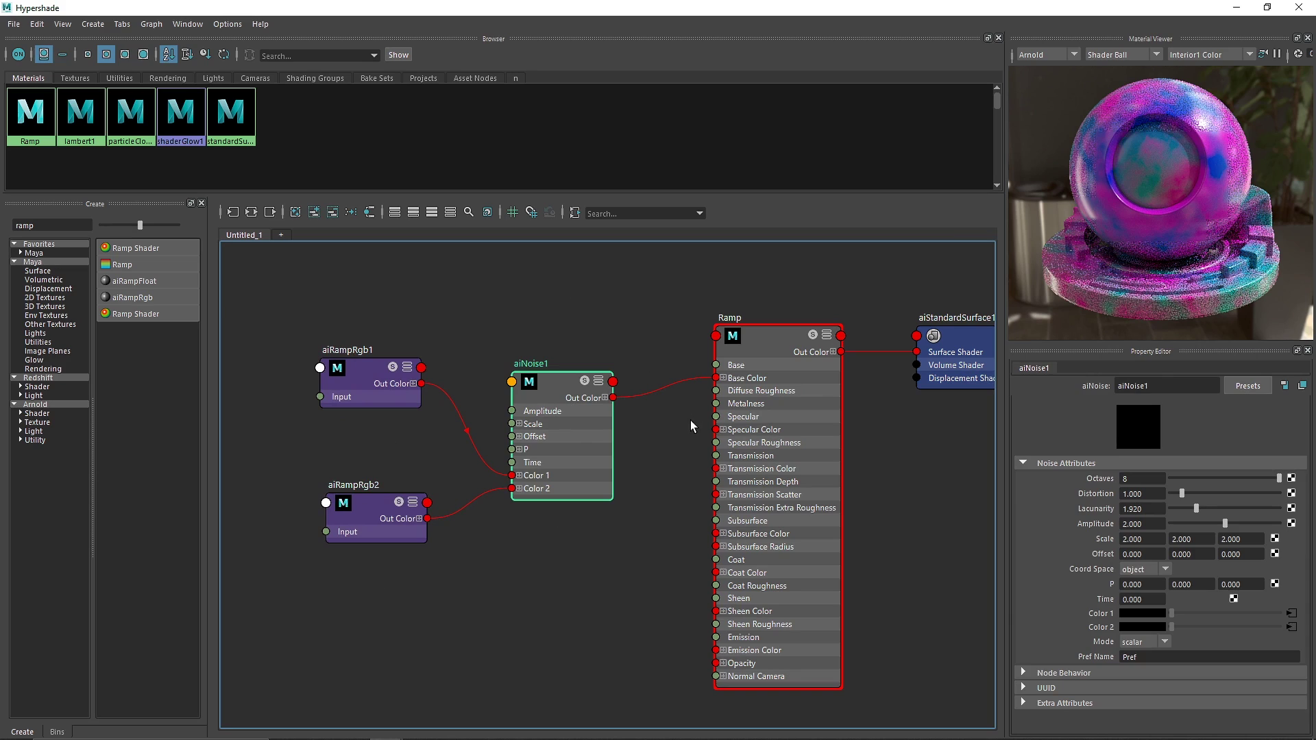
- Return to the viewport, select the torus, and render the noise-mixed ramps in the Arnold RenderView
{"action": "left_click", "coordinate": [736, 372]}
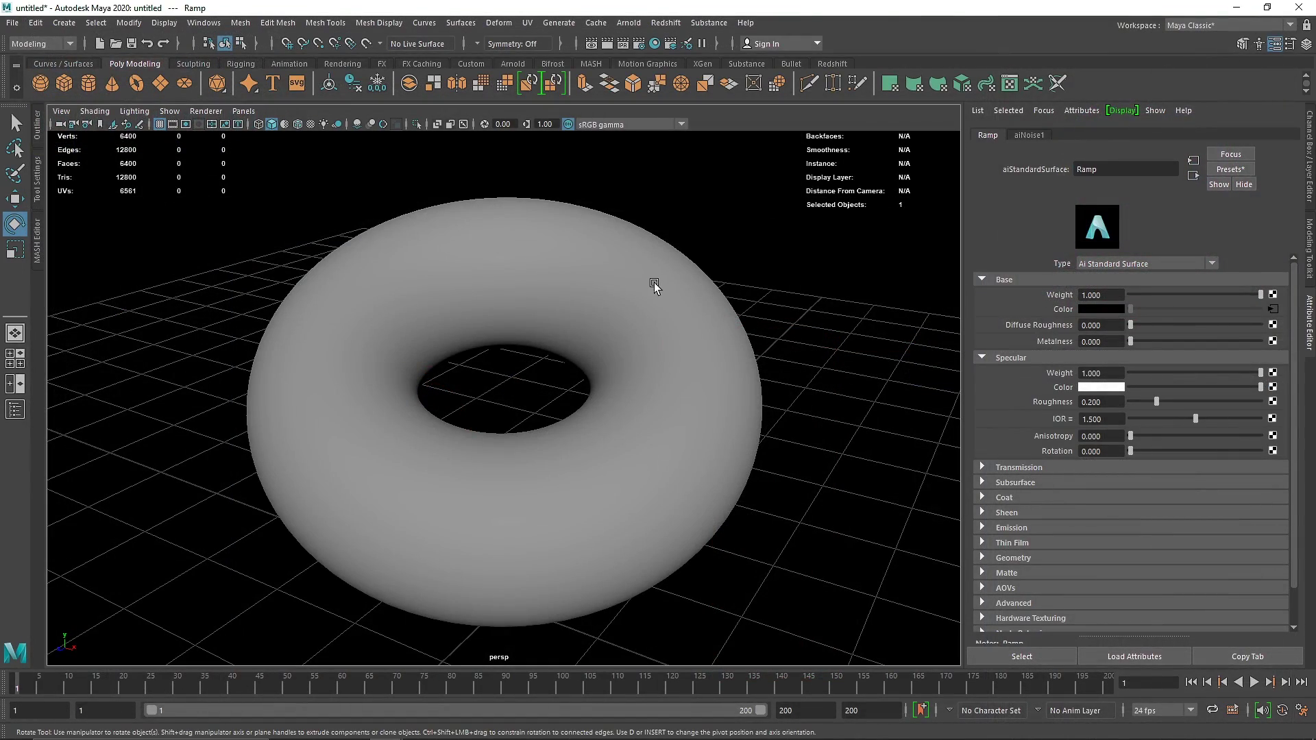
{"action": "left_click", "coordinate": [655, 286]}
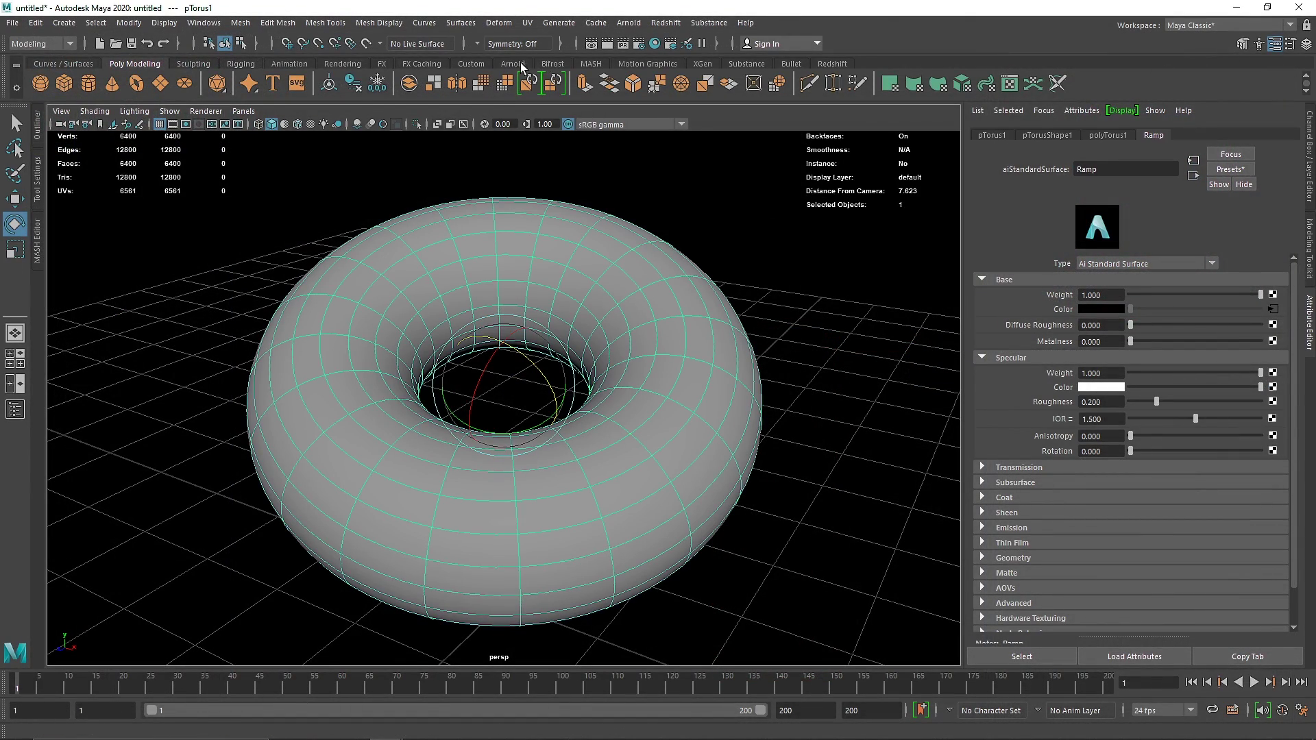
{"action": "left_click", "coordinate": [513, 63]}
{"action": "left_click", "coordinate": [517, 83]}
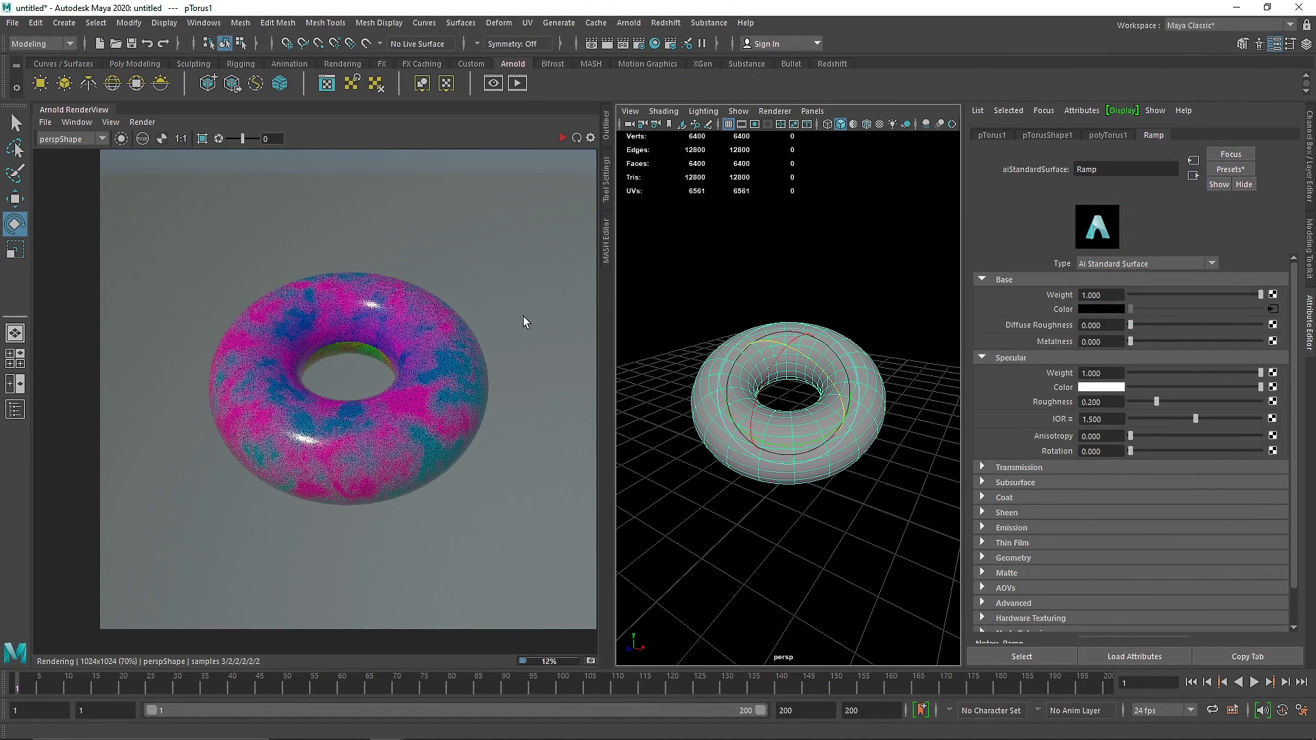